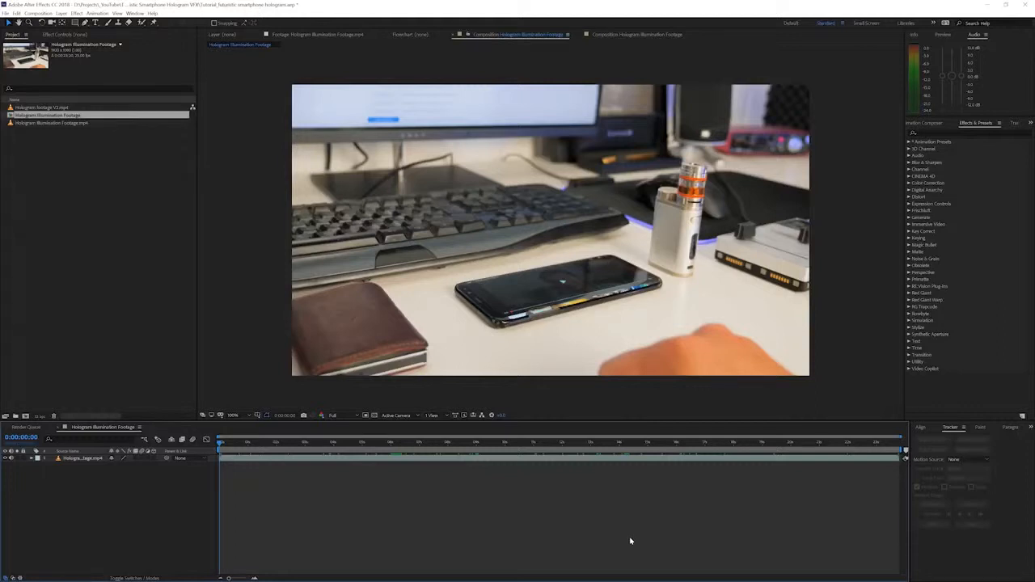
Step: Preview the Hologram Illumination Footage composition and view the Hologram footage V2.mp4 clip
{"action": "key", "text": "space"}
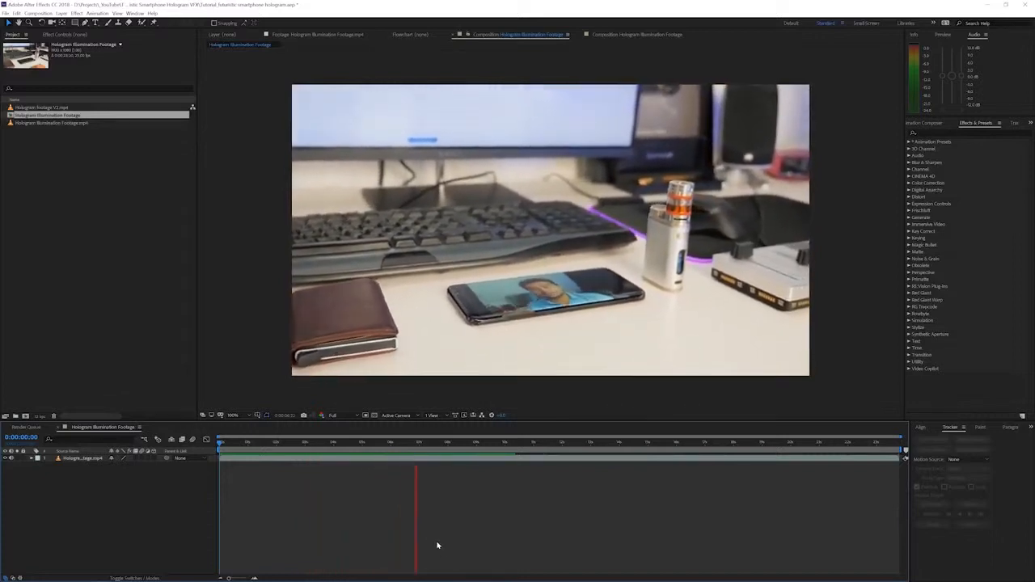
{"action": "left_click", "coordinate": [493, 444]}
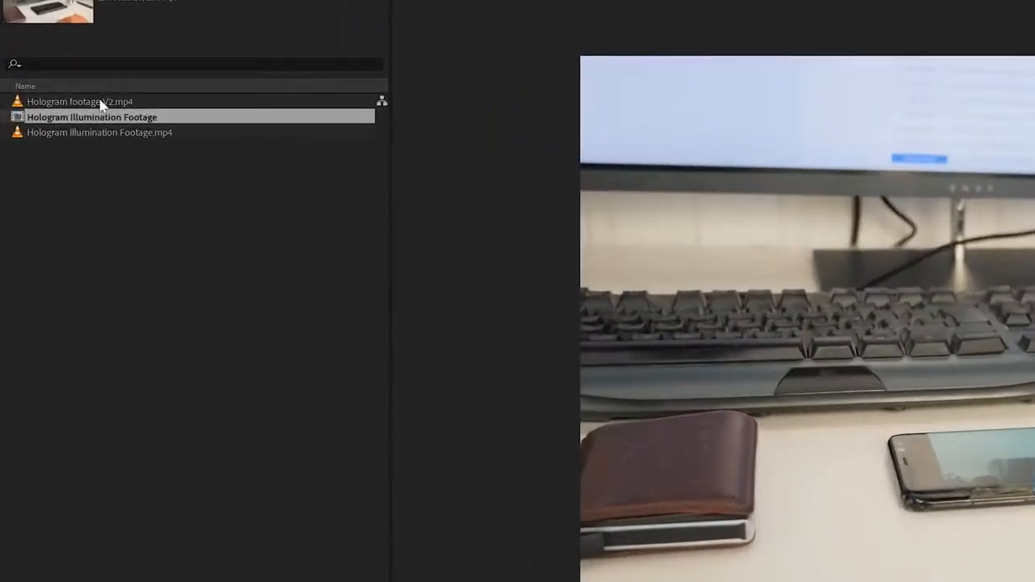
{"action": "left_click", "coordinate": [50, 108]}
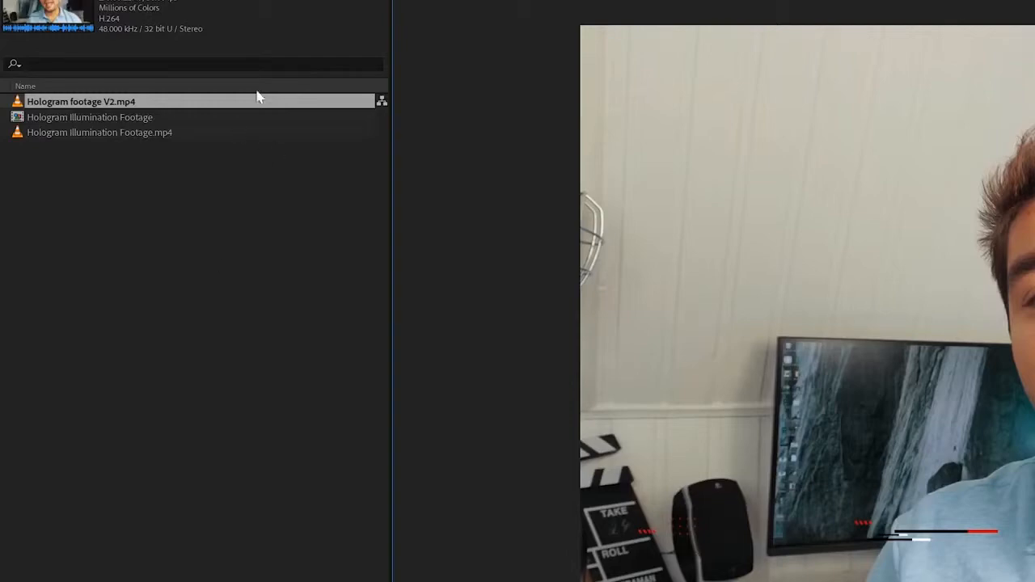
{"action": "left_click", "coordinate": [580, 35]}
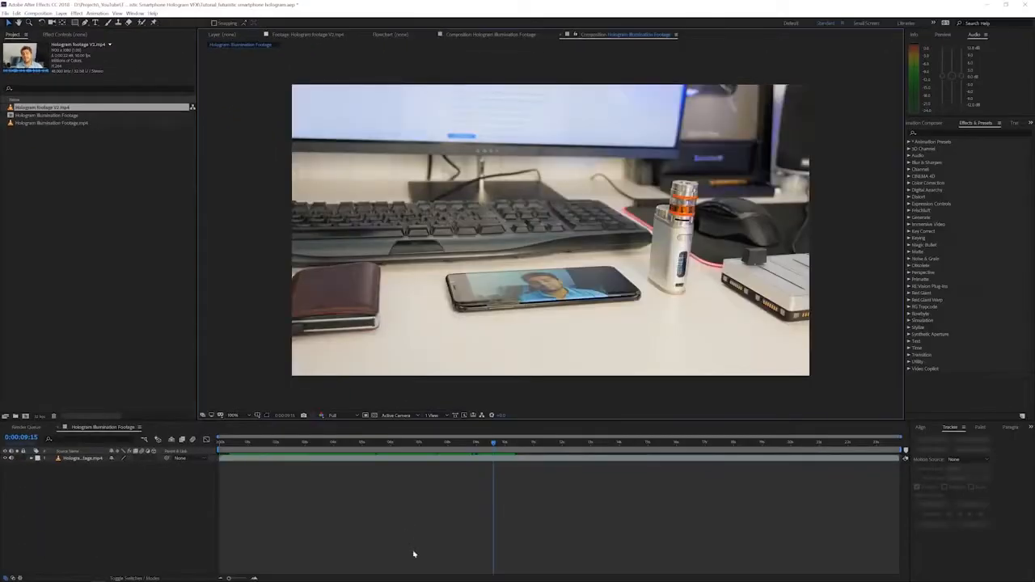
Step: Duplicate the Hologram Illumination Footage.mp4 layer in the composition
{"action": "left_click_drag", "start_coordinate": [493, 442], "coordinate": [264, 441]}
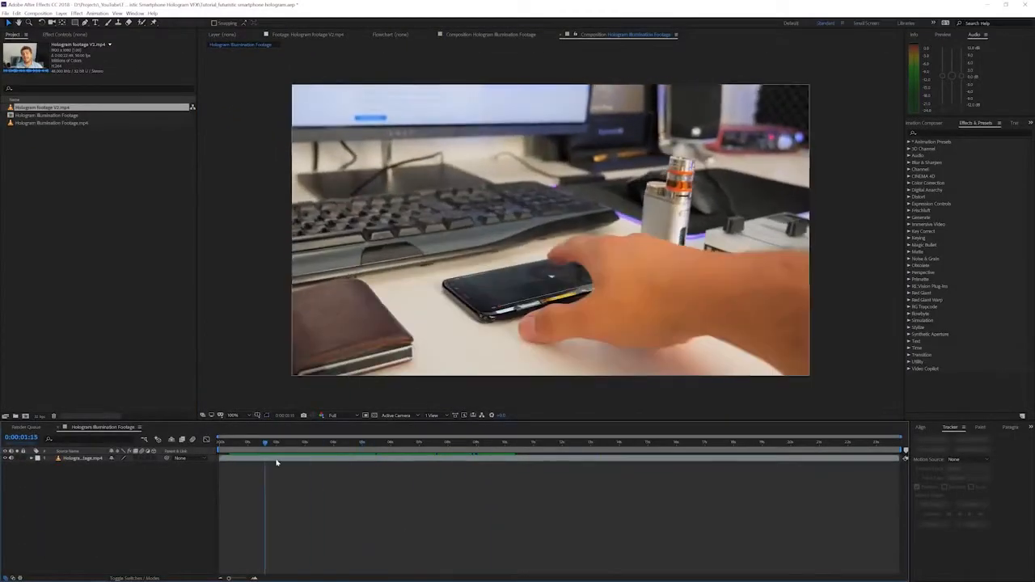
{"action": "left_click", "coordinate": [276, 459]}
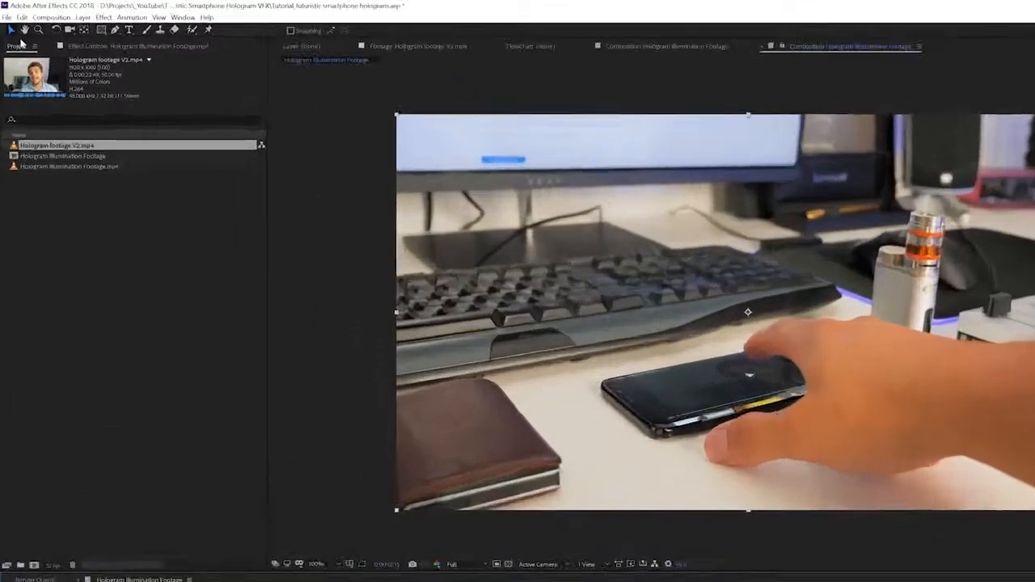
{"action": "left_click", "coordinate": [16, 12]}
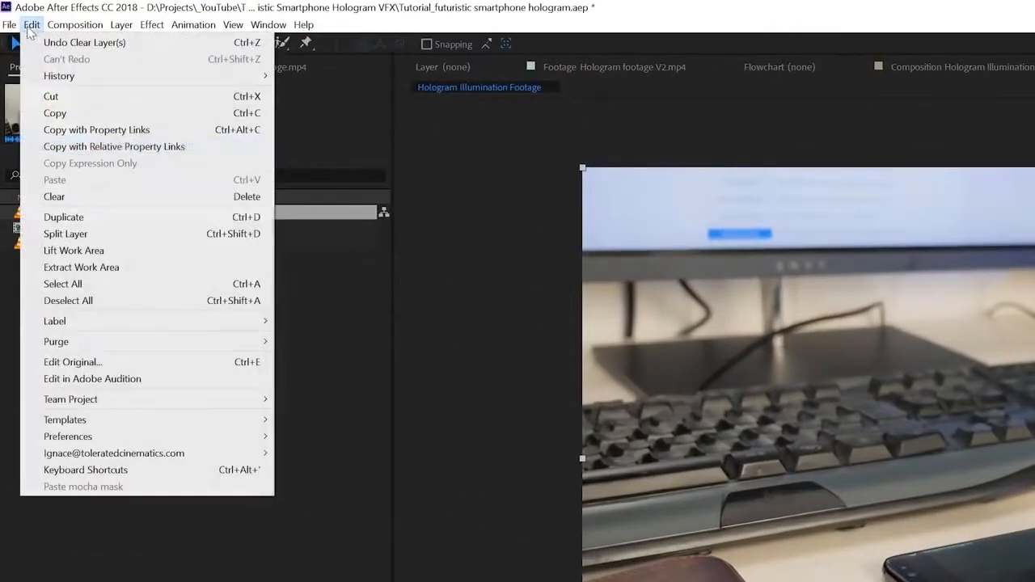
{"action": "left_click", "coordinate": [42, 109]}
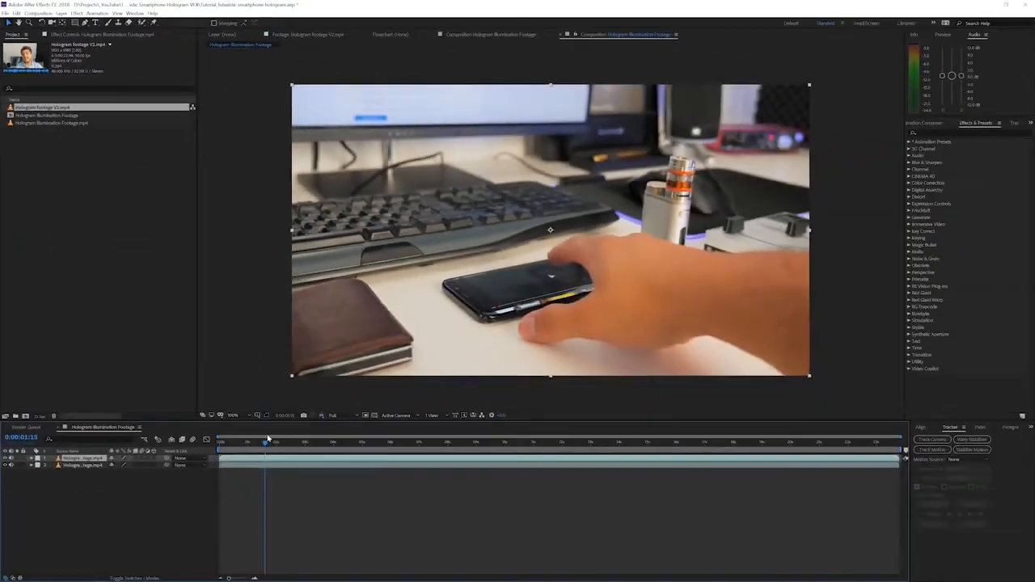
Step: Draw a closed four-point Pen mask around the phone on the upper footage layer at the last frame, 0:00:23:18
{"action": "left_click_drag", "start_coordinate": [254, 444], "coordinate": [897, 478]}
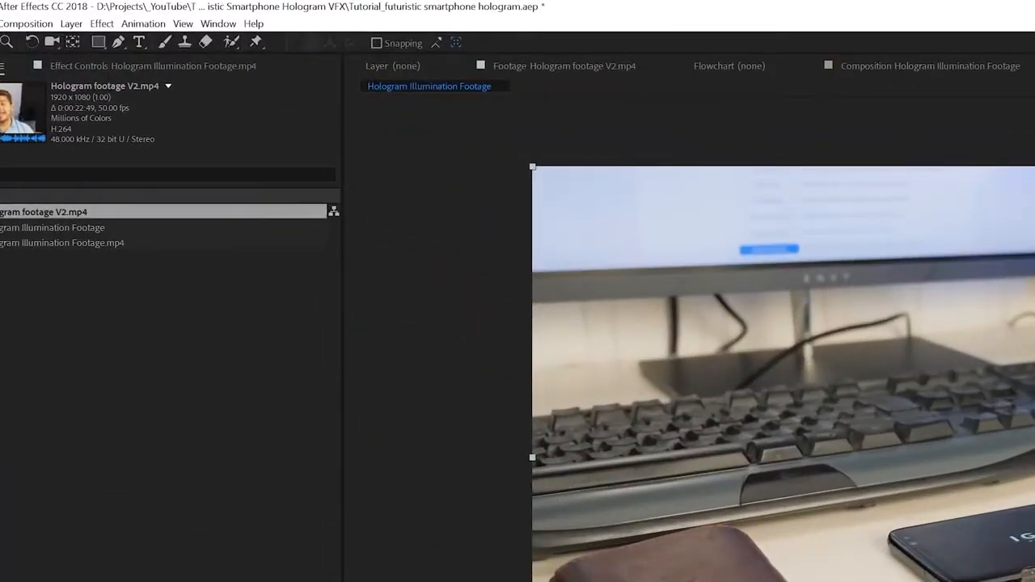
{"action": "left_click", "coordinate": [118, 42]}
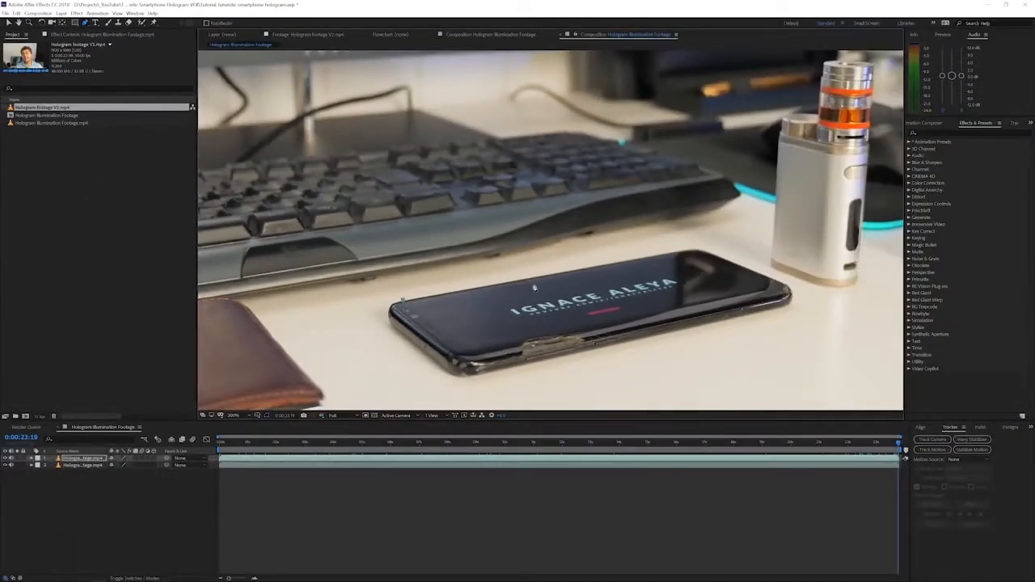
{"action": "left_click", "coordinate": [686, 253]}
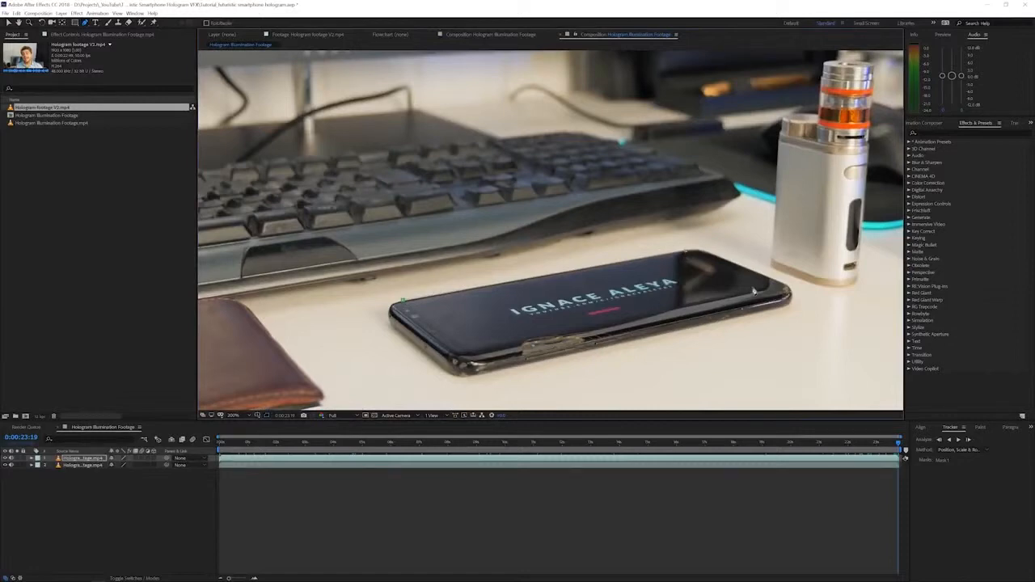
{"action": "left_click", "coordinate": [782, 300]}
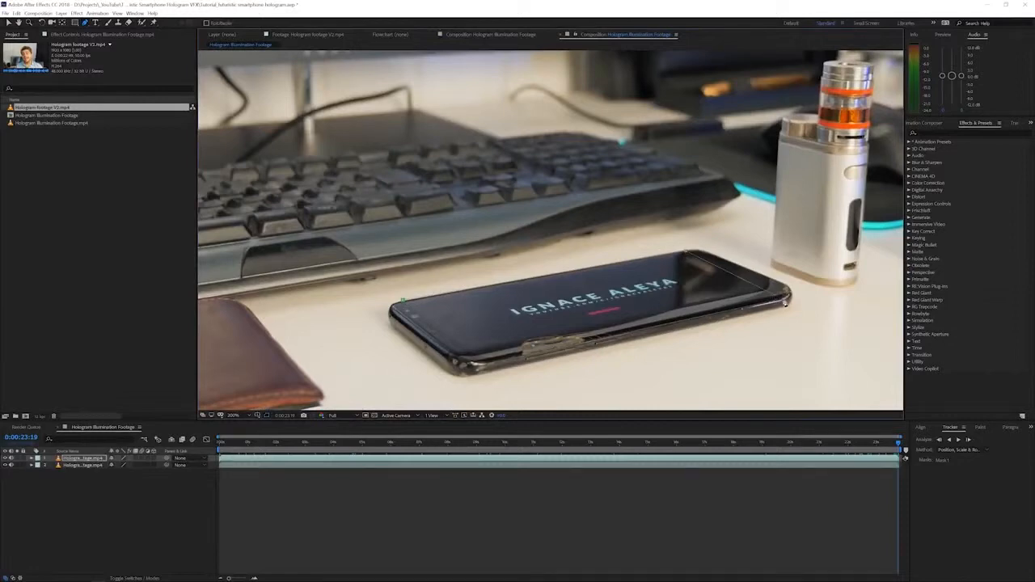
{"action": "left_click", "coordinate": [483, 369]}
{"action": "left_click", "coordinate": [402, 302]}
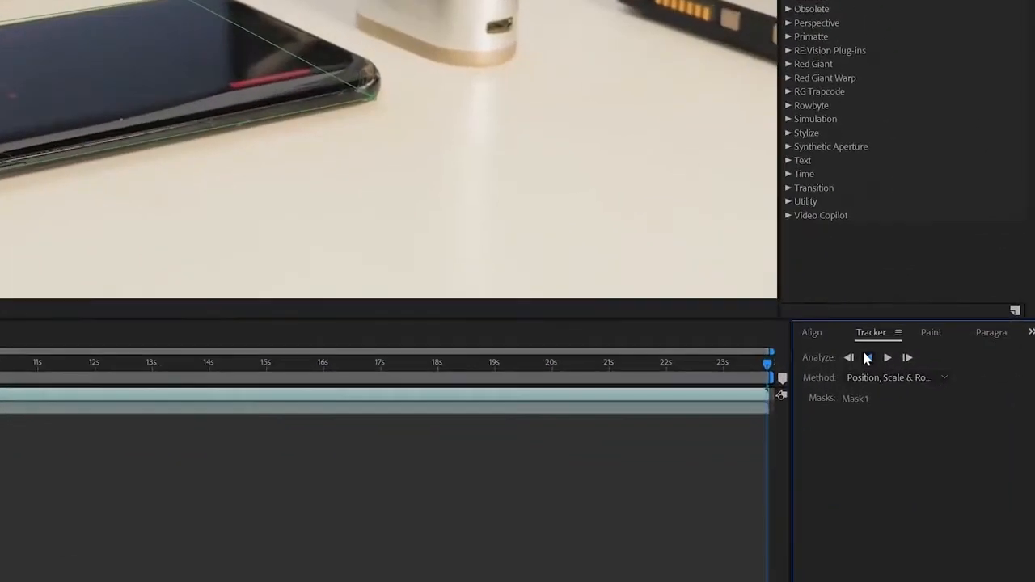
Step: Track the phone mask backward using Position, Scale & Rotation, realigning its drifted corners to the phone at 0:00:19:13 before continuing
{"action": "left_click", "coordinate": [868, 356]}
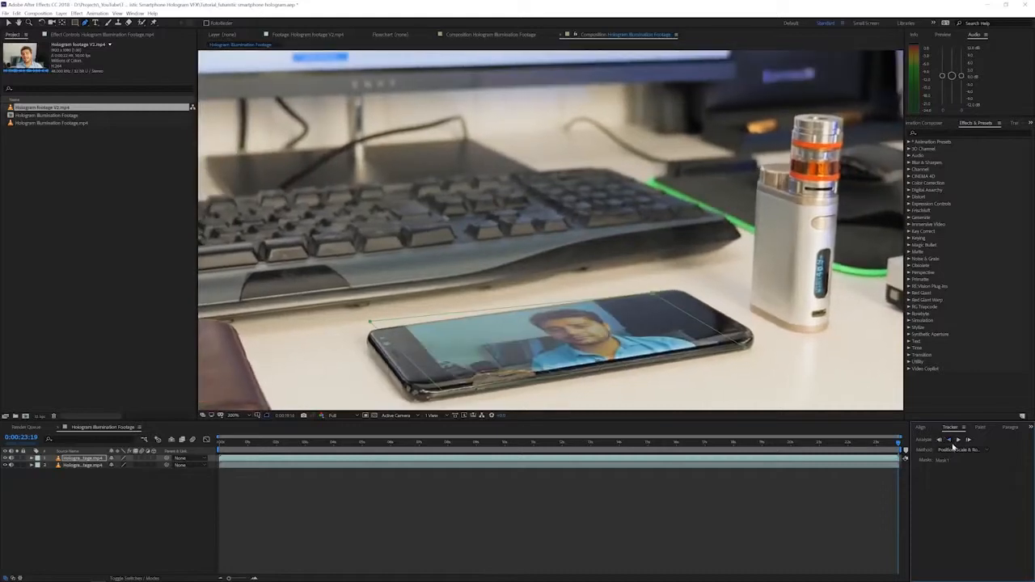
{"action": "left_click", "coordinate": [950, 440]}
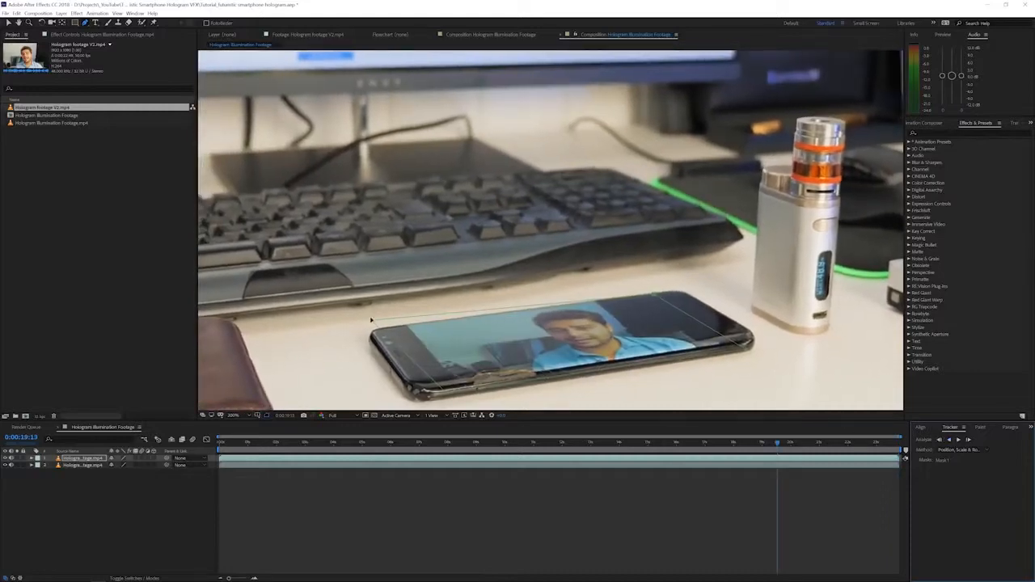
{"action": "left_click_drag", "start_coordinate": [371, 320], "coordinate": [388, 329]}
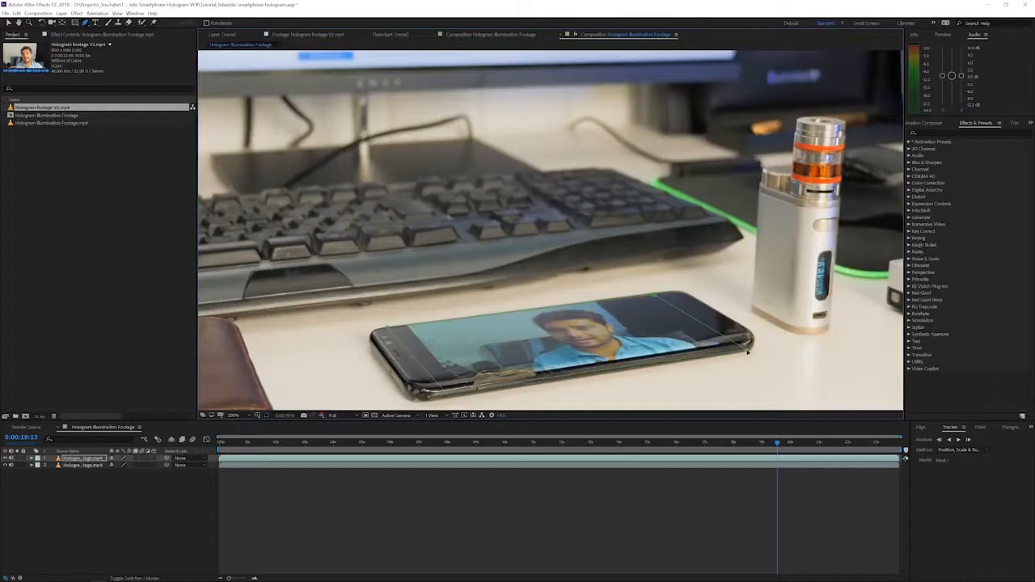
{"action": "left_click_drag", "start_coordinate": [747, 352], "coordinate": [745, 349]}
{"action": "left_click", "coordinate": [949, 441]}
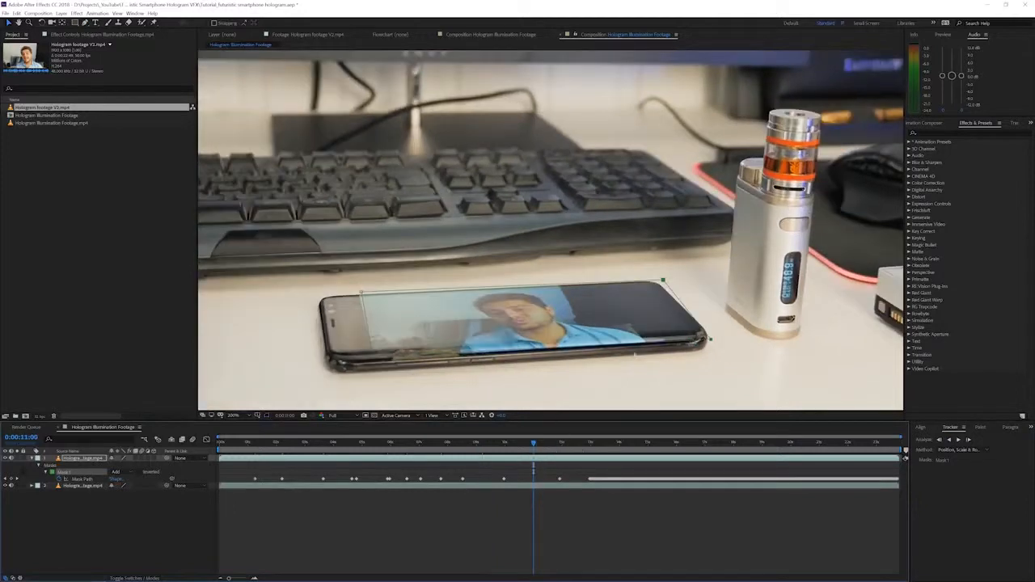
Step: Realign the corner points of Mask 1 with the phone's edges at 0:00:11:00
{"action": "left_click_drag", "start_coordinate": [639, 261], "coordinate": [739, 373]}
{"action": "left_click_drag", "start_coordinate": [710, 340], "coordinate": [689, 344]}
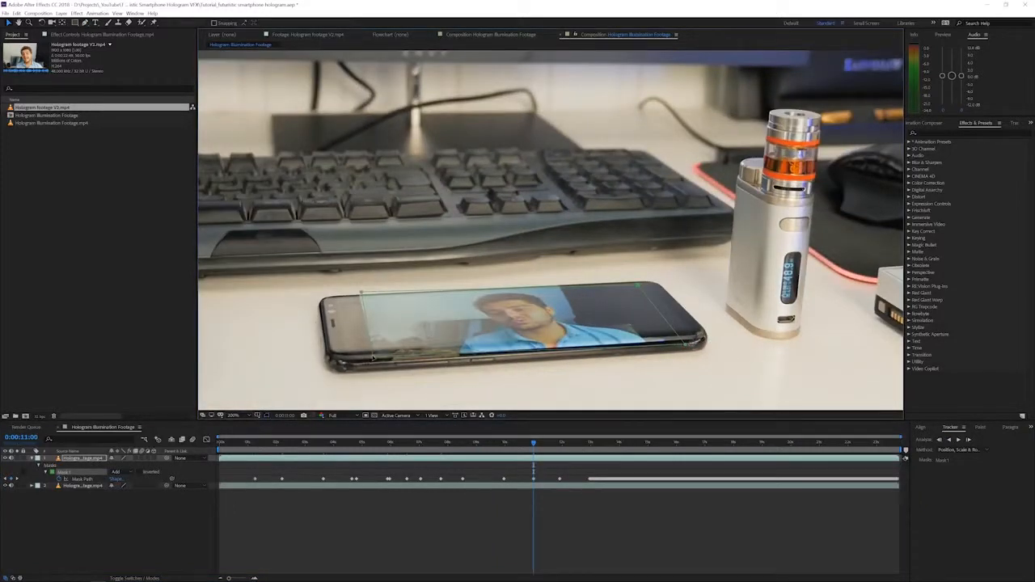
{"action": "left_click_drag", "start_coordinate": [373, 358], "coordinate": [360, 359]}
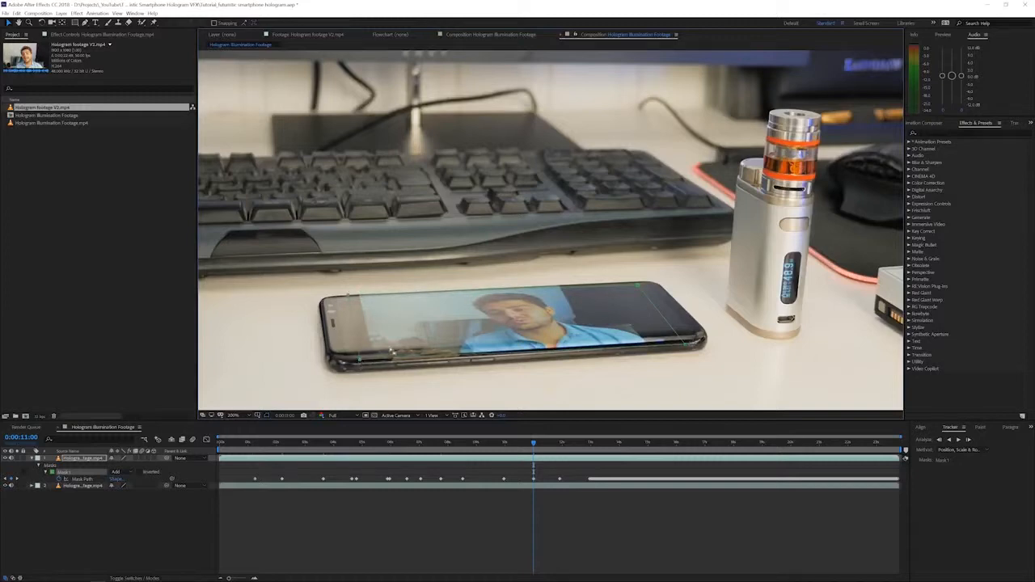
{"action": "scroll", "coordinate": [392, 352], "scroll_direction": "down", "scroll_amount": 1}
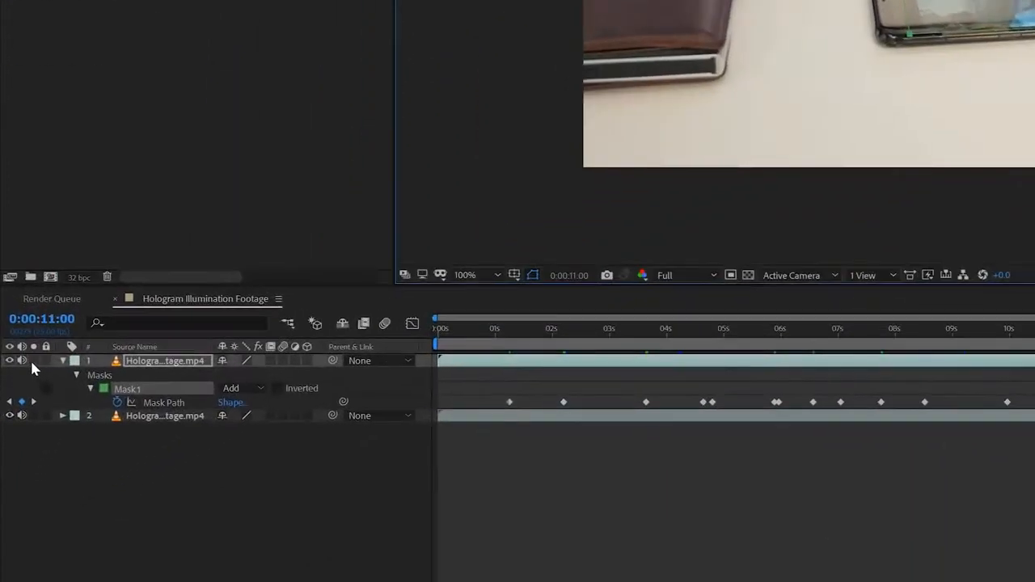
Step: Solo the masked footage layer, check the tracked mask across the timeline, and turn solo off again
{"action": "left_click", "coordinate": [17, 458]}
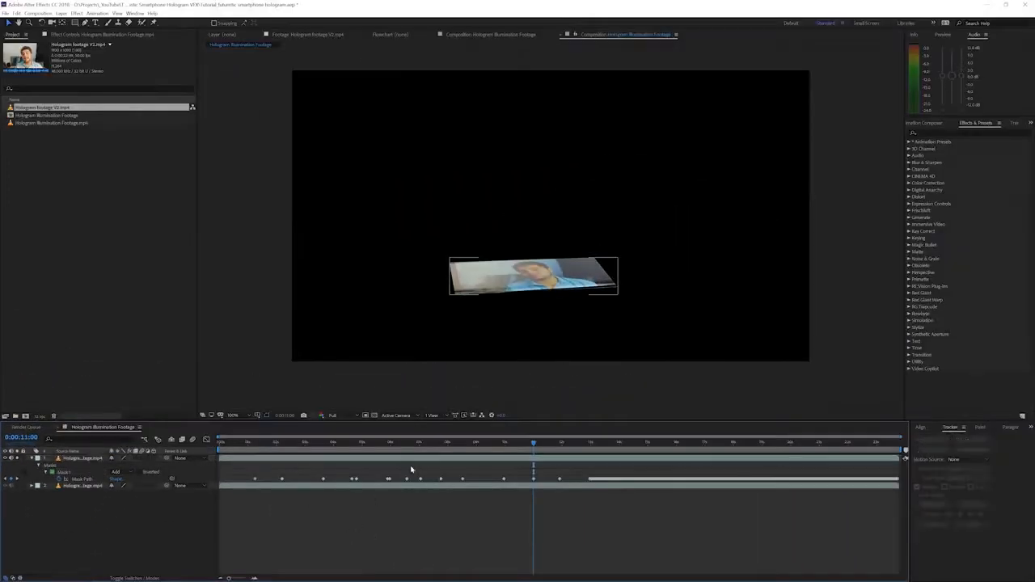
{"action": "left_click_drag", "start_coordinate": [415, 443], "coordinate": [571, 454]}
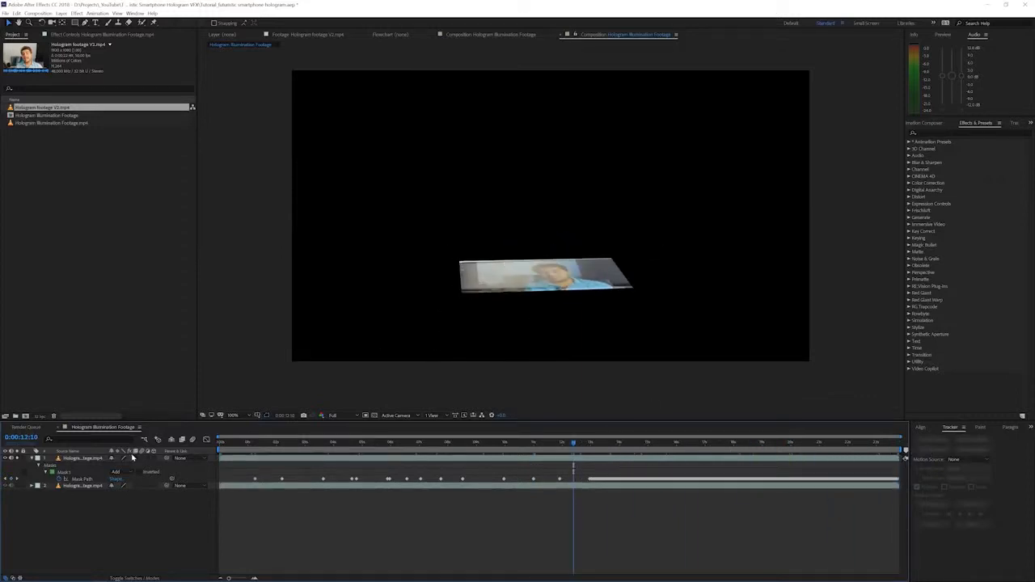
{"action": "left_click", "coordinate": [50, 458]}
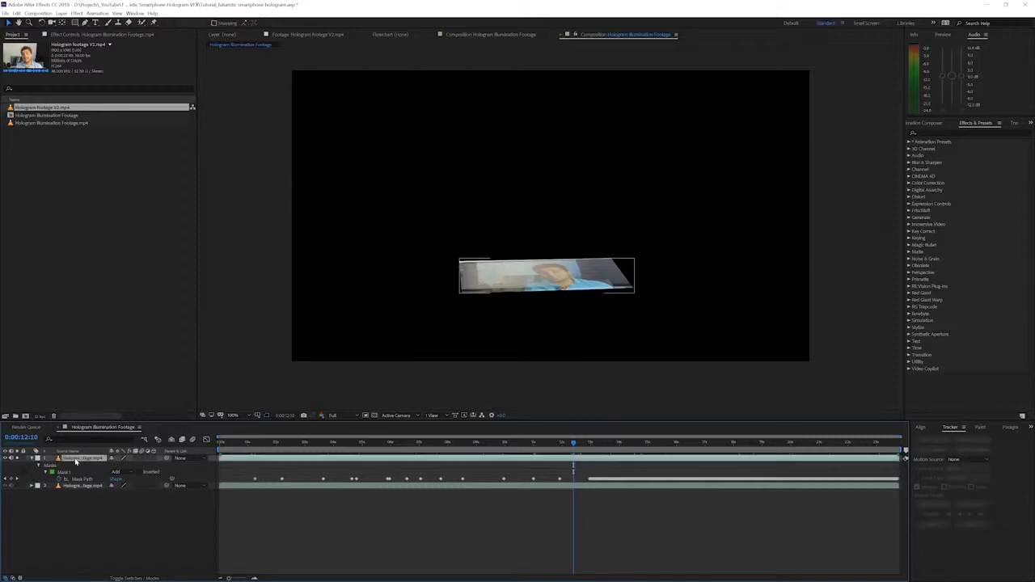
{"action": "left_click", "coordinate": [18, 459]}
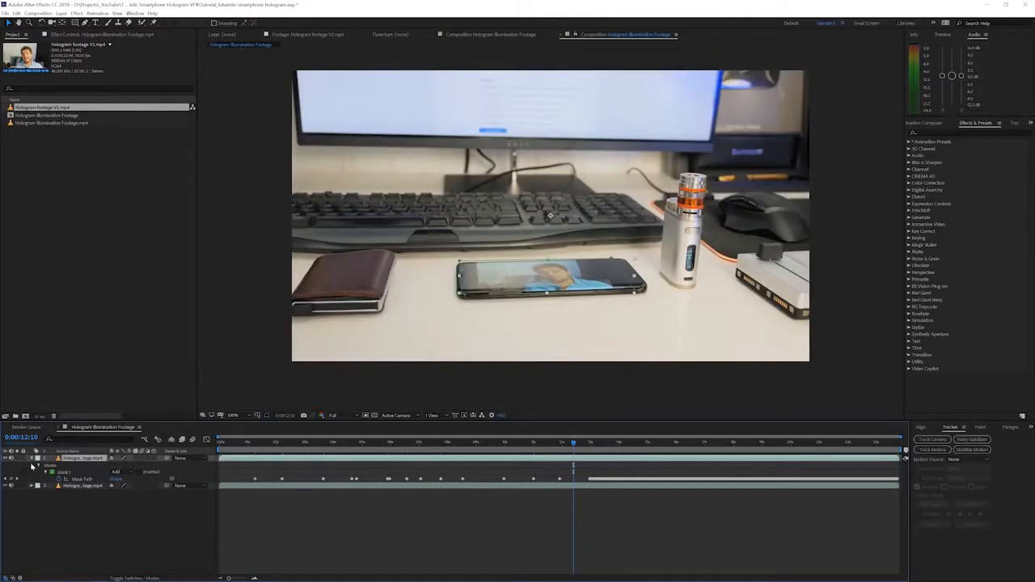
Step: Pre-compose the masked footage layer as "Illumination Screen", moving all attributes into the new composition
{"action": "left_click", "coordinate": [61, 13]}
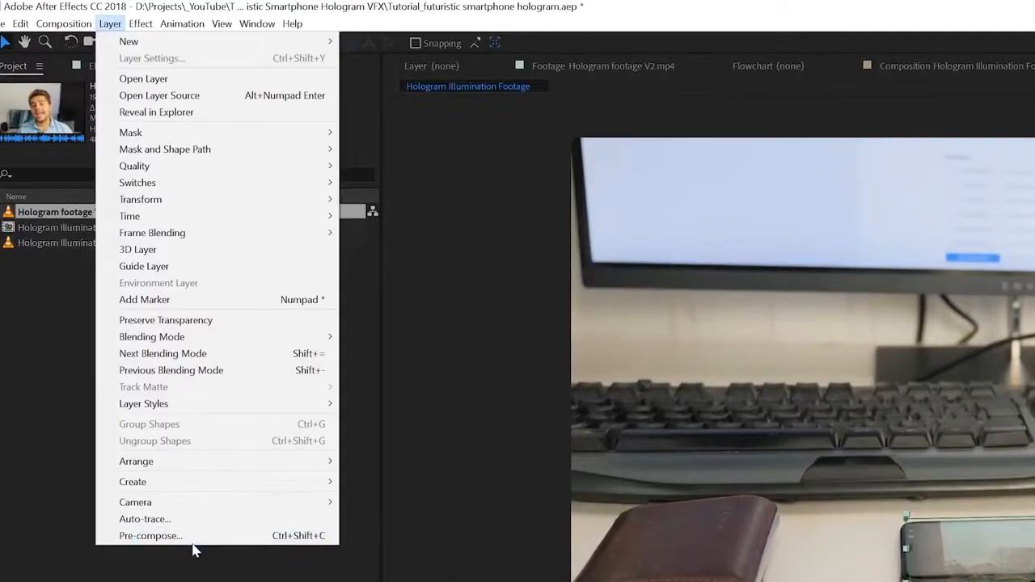
{"action": "left_click", "coordinate": [104, 273]}
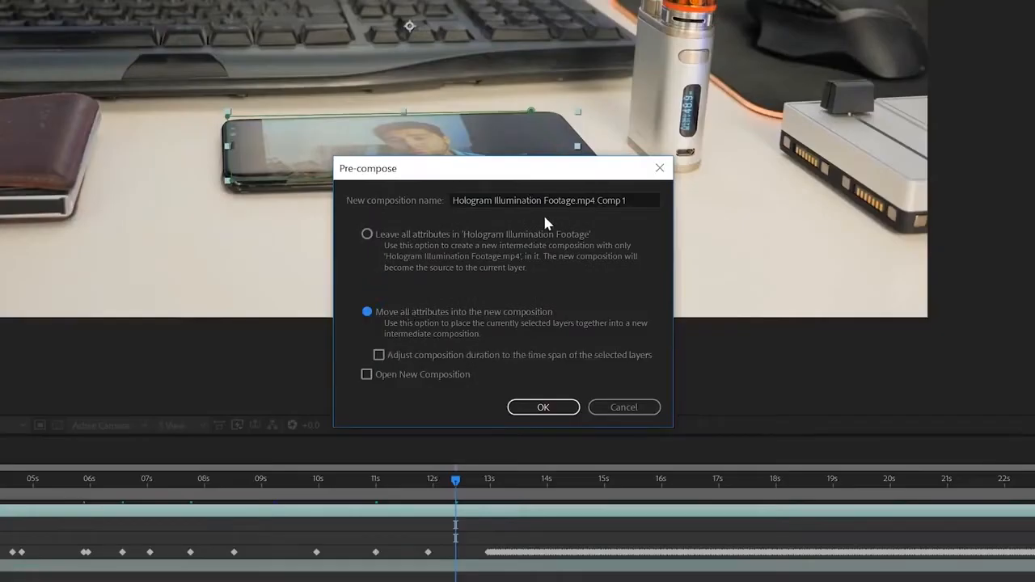
{"action": "left_click", "coordinate": [547, 201]}
{"action": "key", "text": "ctrl+a"}
{"action": "key", "text": "BackSpace"}
{"action": "type", "text": "Illu"}
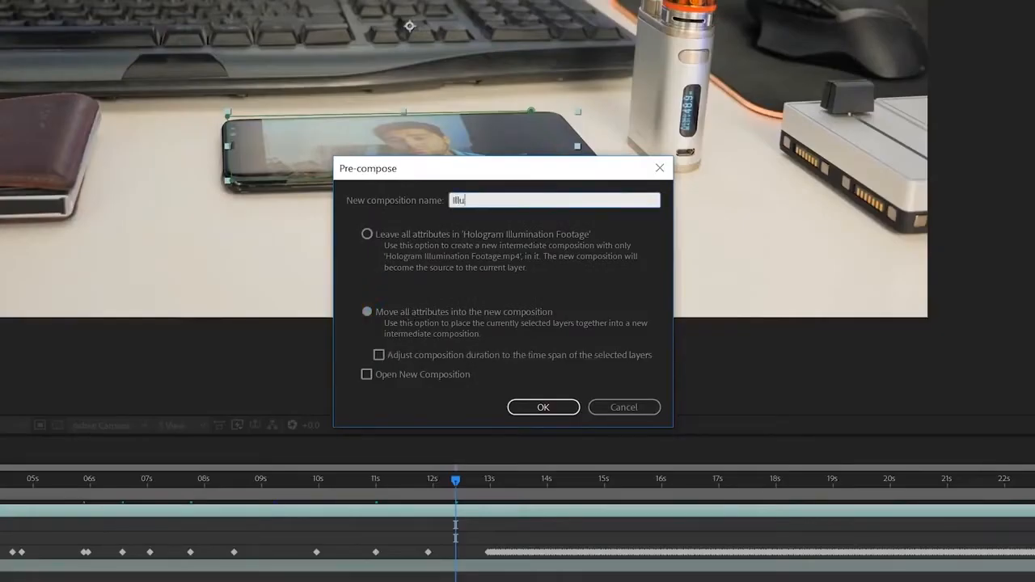
{"action": "type", "text": "mination Screen"}
{"action": "key", "text": "Return"}
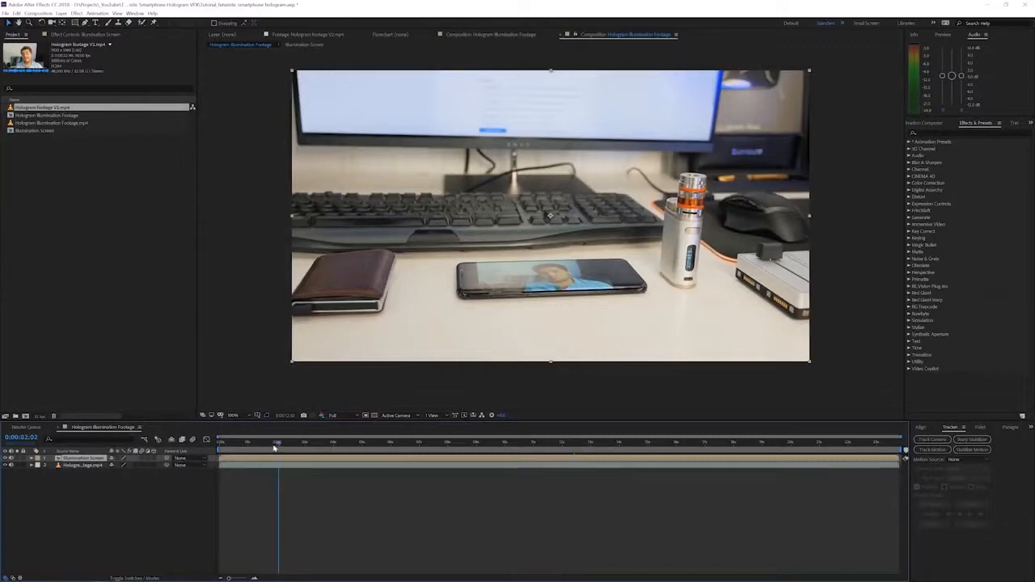
Step: Run the 3D Camera Tracker on the lower Hologram Illumination Footage.mp4 layer from the first frame, with Detailed Analysis enabled
{"action": "left_click_drag", "start_coordinate": [275, 447], "coordinate": [159, 447]}
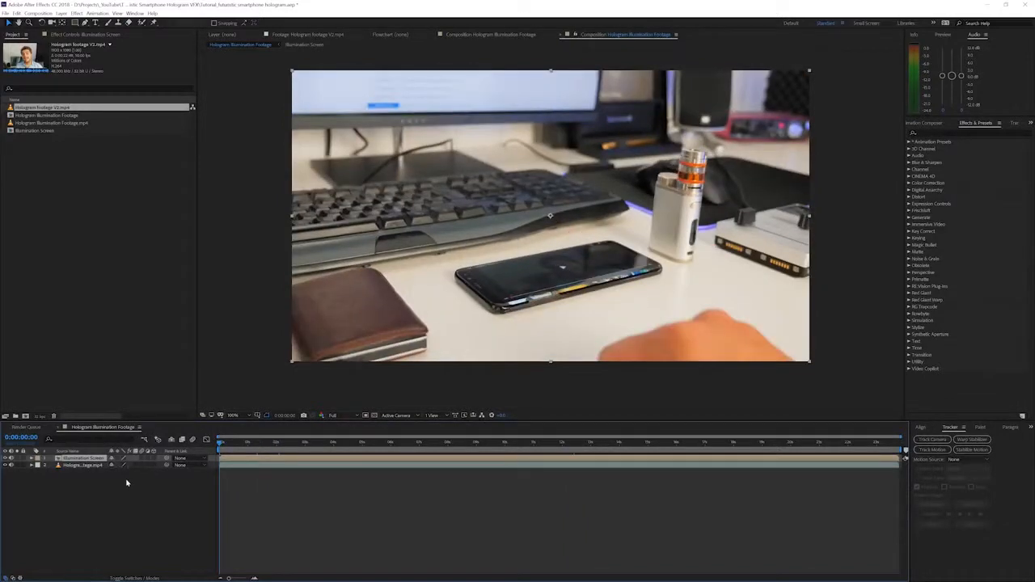
{"action": "left_click", "coordinate": [87, 467]}
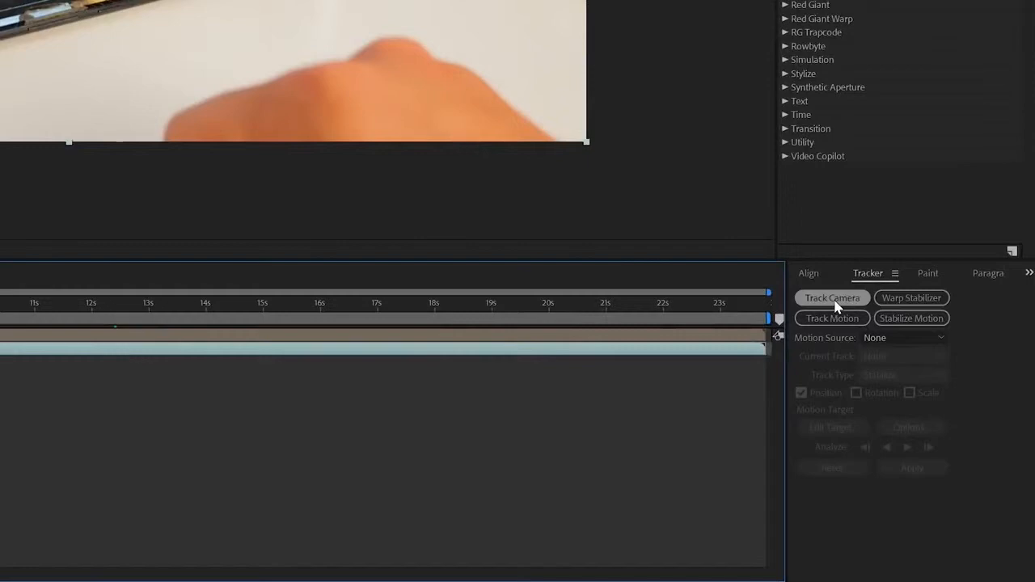
{"action": "left_click", "coordinate": [833, 300]}
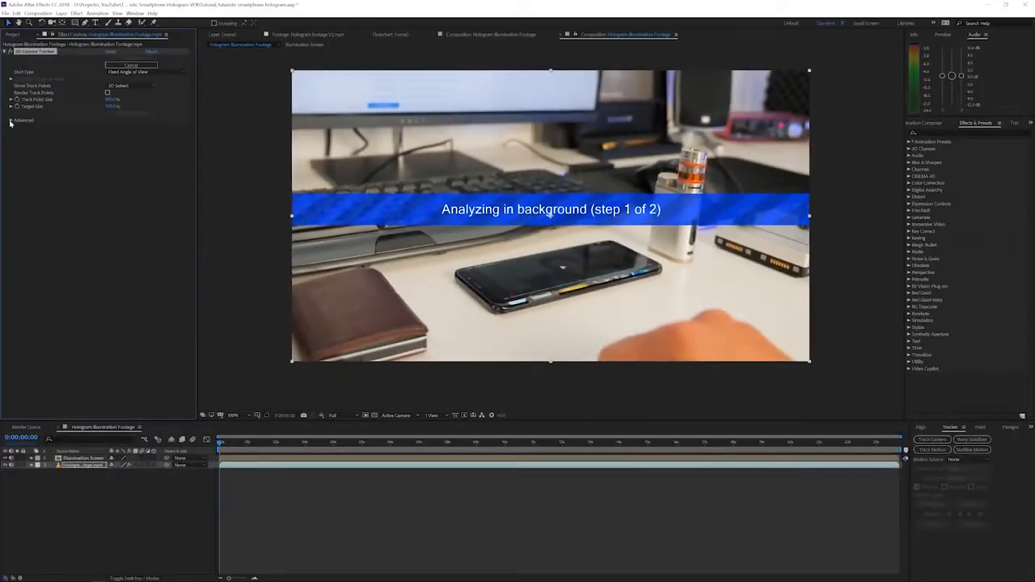
{"action": "left_click", "coordinate": [11, 121]}
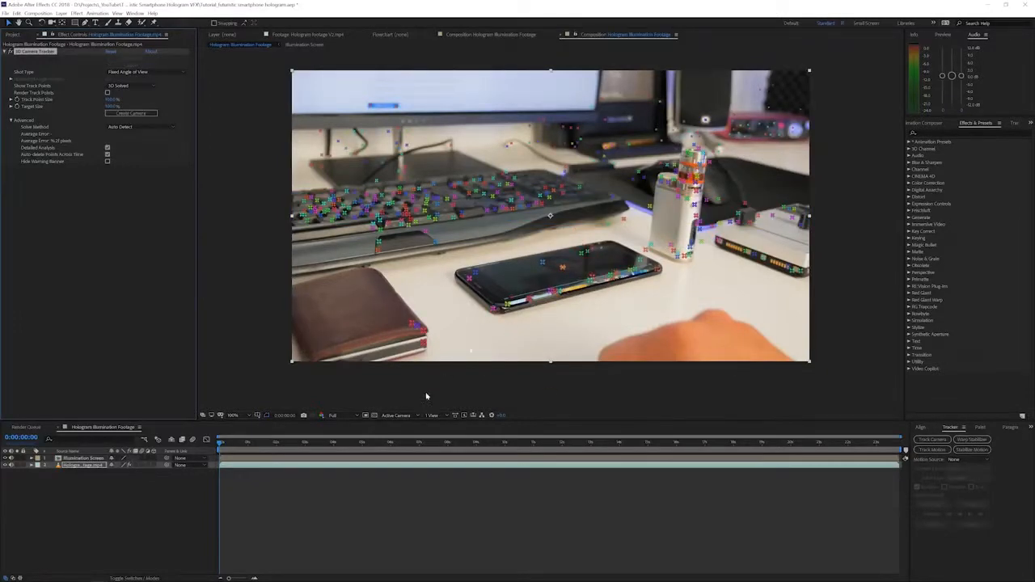
Step: Create a null and camera from the track points at the near-left half of the phone at 0:00:00:15
{"action": "mouse_move", "coordinate": [237, 445]}
{"action": "left_mouse_down"}
{"action": "mouse_move", "coordinate": [646, 443]}
{"action": "mouse_move", "coordinate": [236, 441]}
{"action": "left_mouse_up"}
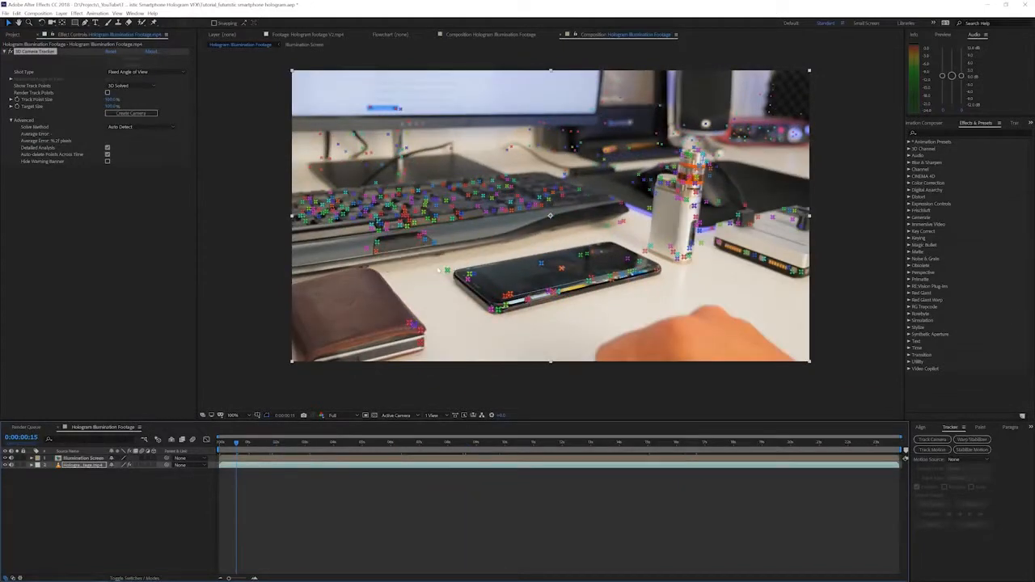
{"action": "mouse_move", "coordinate": [426, 282]}
{"action": "left_mouse_down"}
{"action": "mouse_move", "coordinate": [461, 331]}
{"action": "mouse_move", "coordinate": [530, 334]}
{"action": "mouse_move", "coordinate": [640, 315]}
{"action": "mouse_move", "coordinate": [673, 290]}
{"action": "mouse_move", "coordinate": [664, 263]}
{"action": "mouse_move", "coordinate": [618, 241]}
{"action": "mouse_move", "coordinate": [524, 245]}
{"action": "left_mouse_up"}
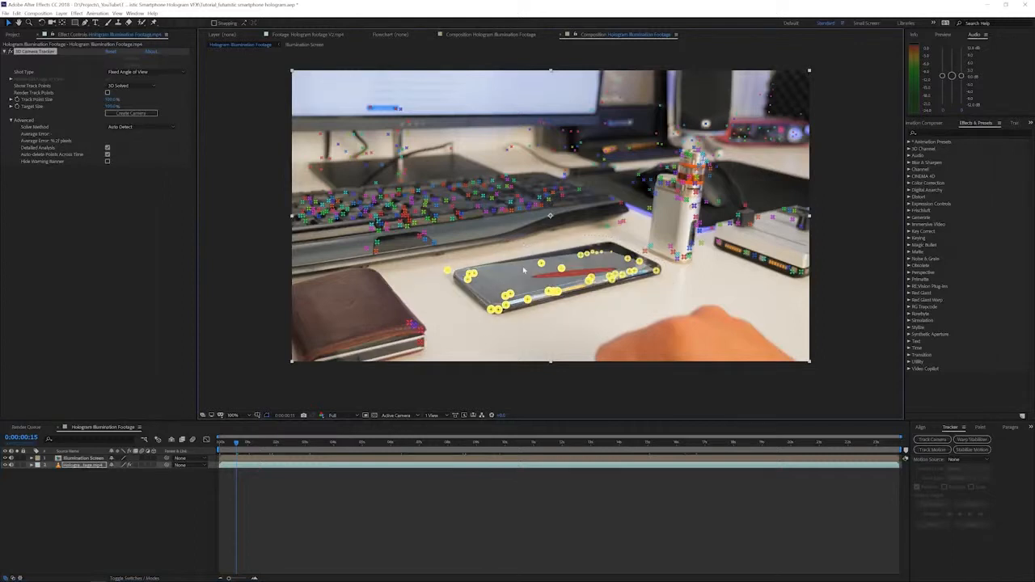
{"action": "right_click", "coordinate": [531, 267]}
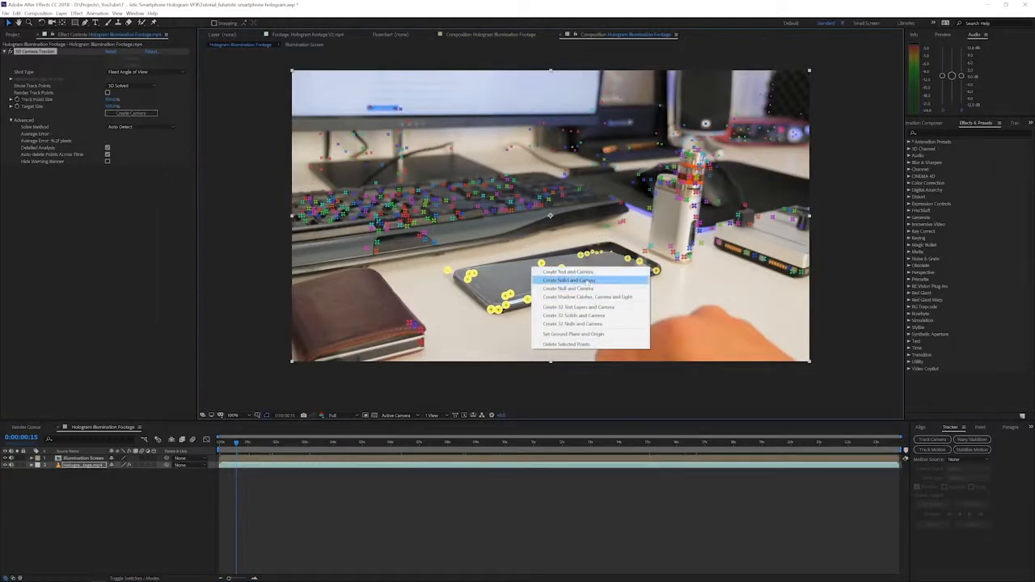
{"action": "mouse_move", "coordinate": [431, 287]}
{"action": "left_mouse_down"}
{"action": "mouse_move", "coordinate": [494, 332]}
{"action": "mouse_move", "coordinate": [569, 270]}
{"action": "mouse_move", "coordinate": [558, 251]}
{"action": "mouse_move", "coordinate": [527, 244]}
{"action": "mouse_move", "coordinate": [449, 269]}
{"action": "mouse_move", "coordinate": [450, 258]}
{"action": "left_mouse_up"}
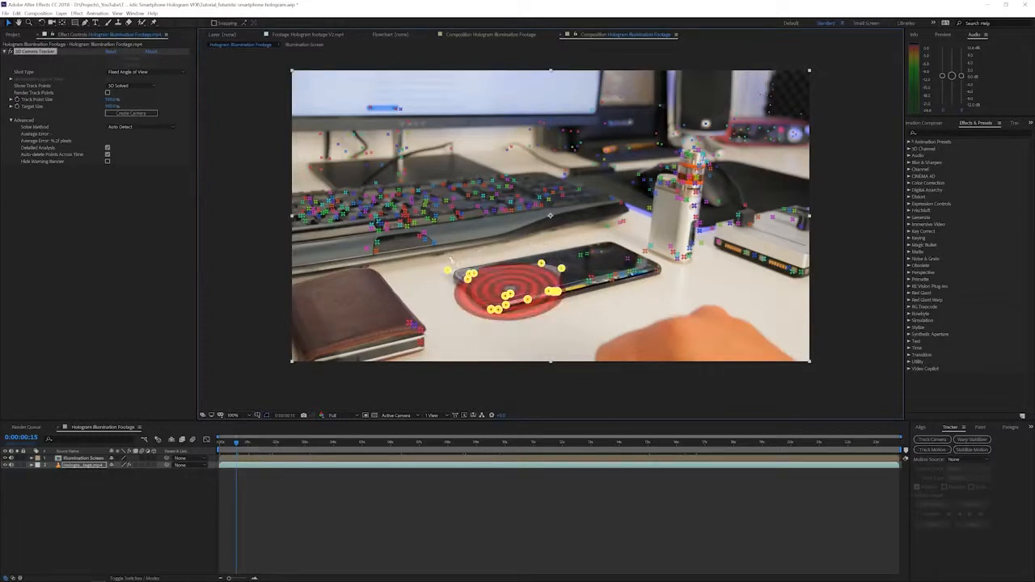
{"action": "right_click", "coordinate": [523, 289]}
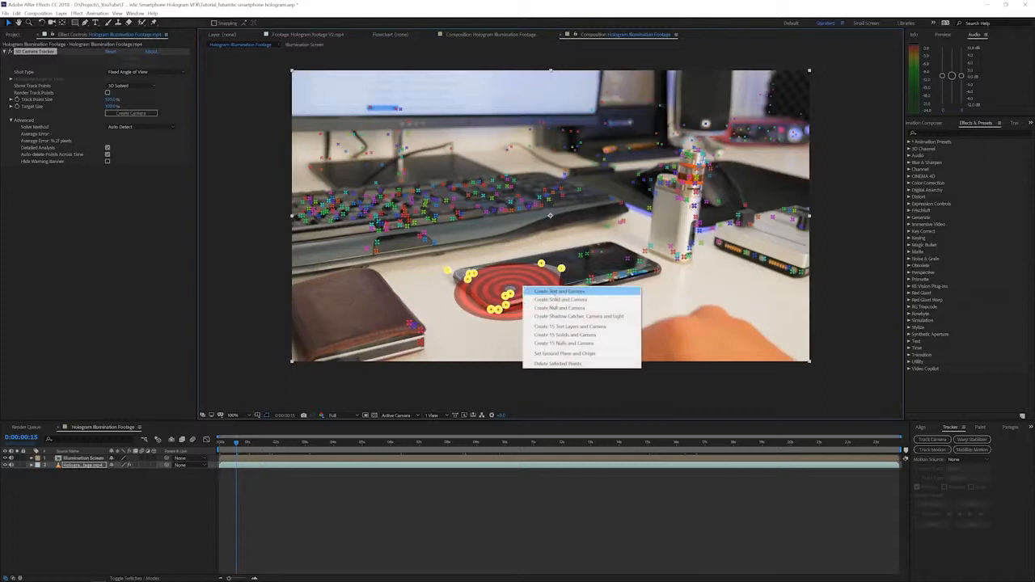
{"action": "left_click", "coordinate": [559, 308]}
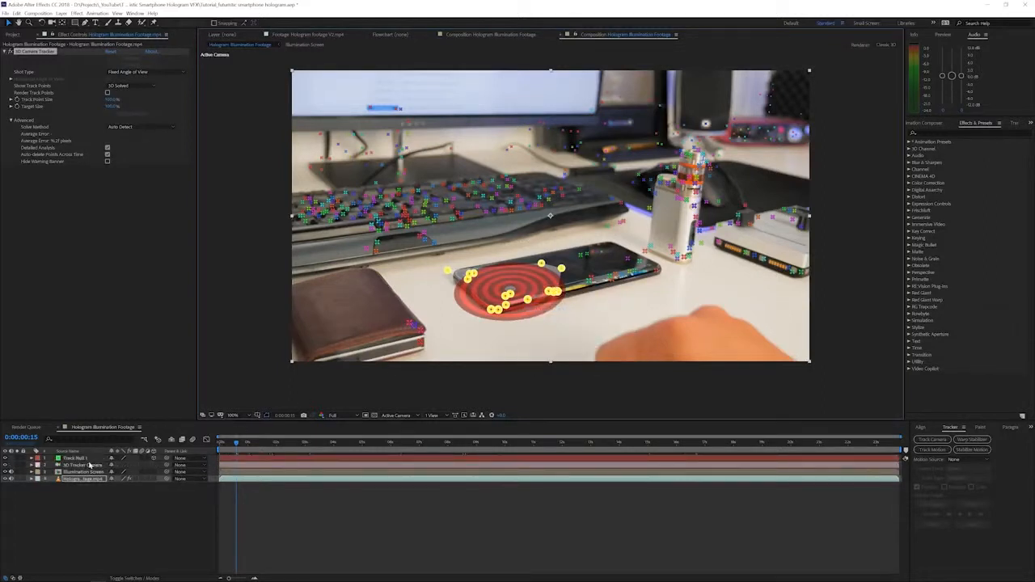
{"action": "right_click", "coordinate": [105, 497]}
{"action": "left_click", "coordinate": [69, 488]}
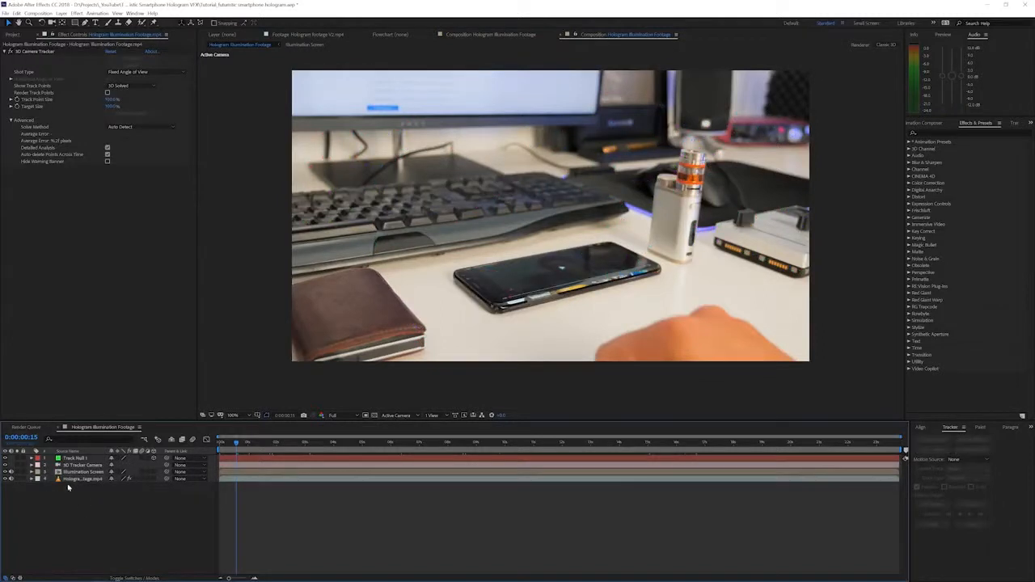
Step: Set the Illumination Screen layer's blending mode to Screen
{"action": "left_click", "coordinate": [73, 473]}
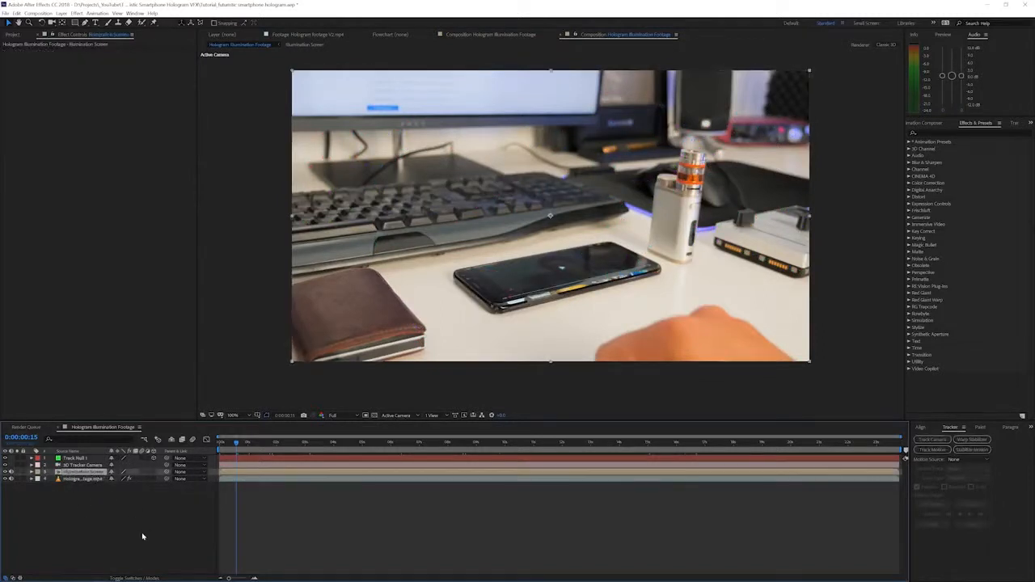
{"action": "left_click", "coordinate": [130, 578]}
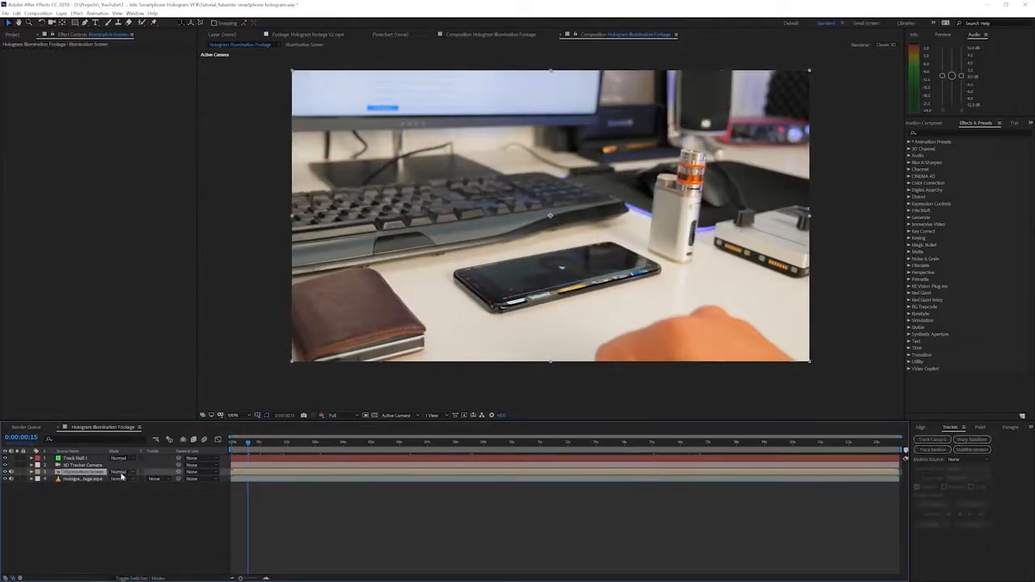
{"action": "left_click", "coordinate": [118, 473]}
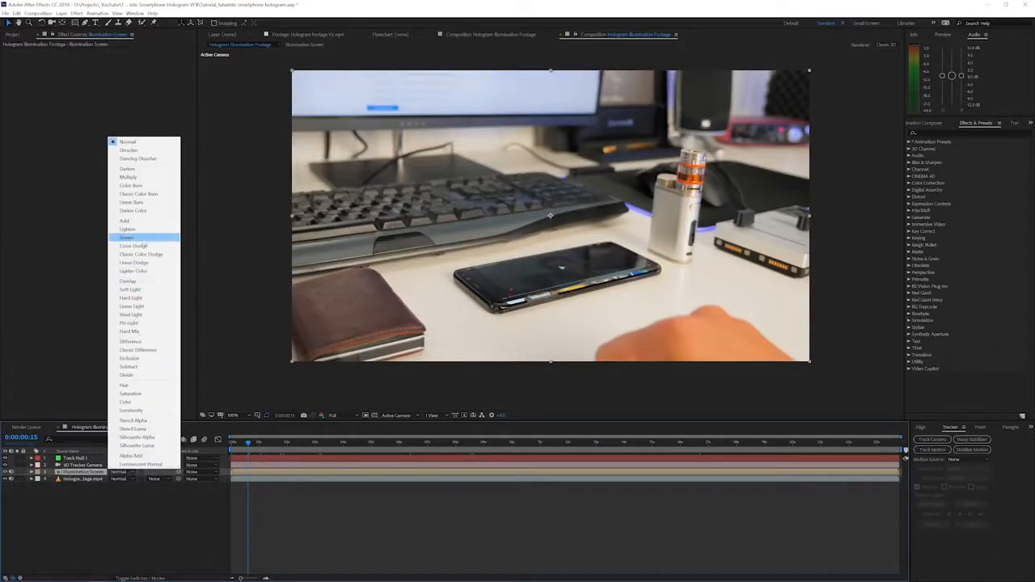
{"action": "left_click", "coordinate": [129, 239]}
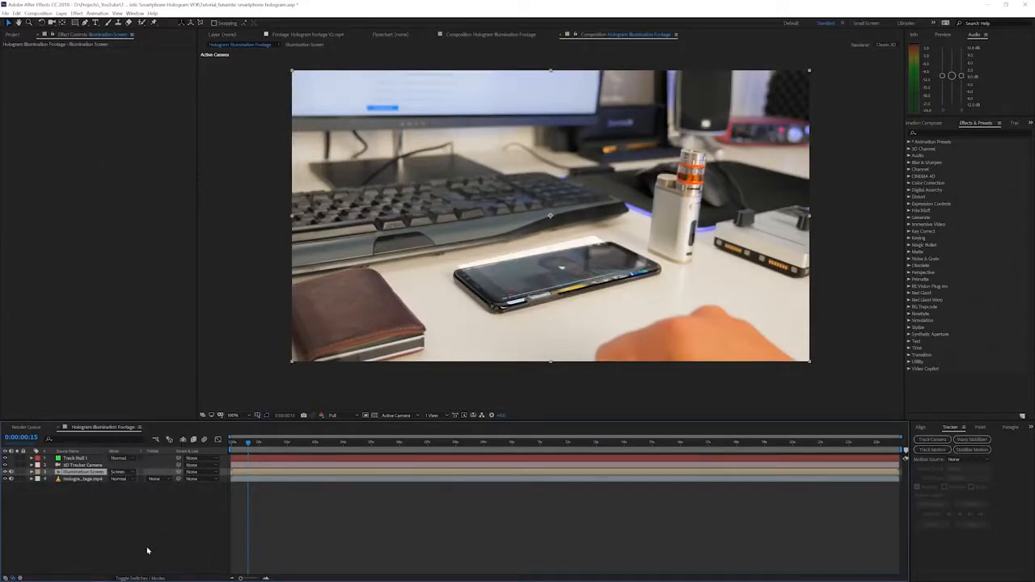
Step: Keyframe the Illumination Screen layer's opacity to fade in from 0:00:03:14 to 0:00:04:00
{"action": "left_click_drag", "start_coordinate": [262, 451], "coordinate": [286, 460]}
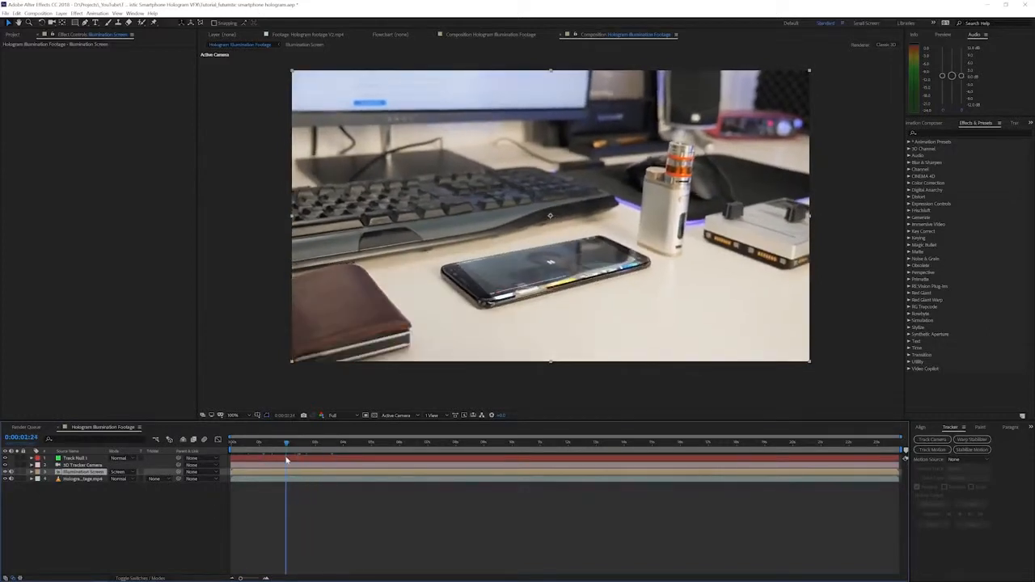
{"action": "key", "text": "t"}
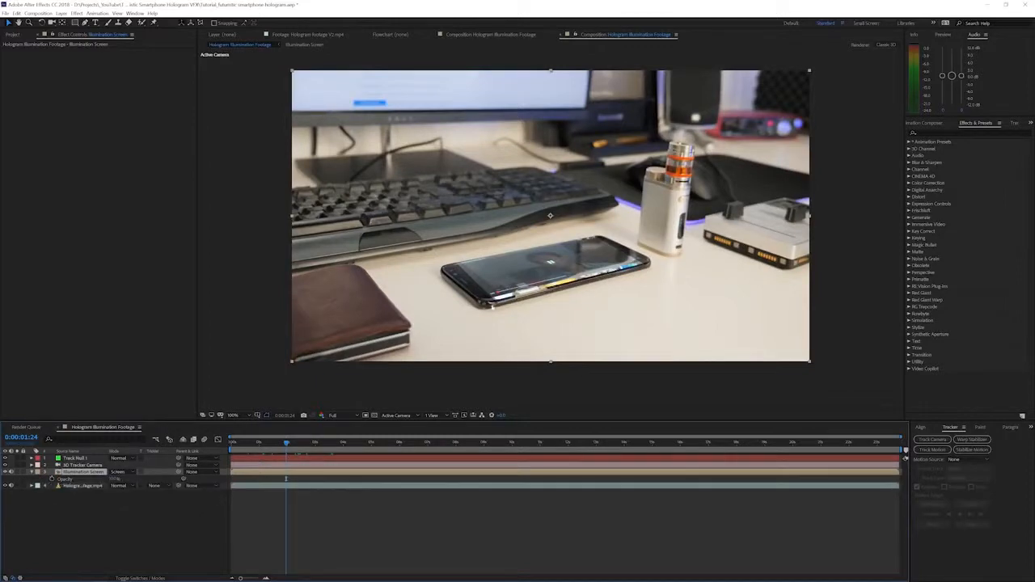
{"action": "left_click_drag", "start_coordinate": [287, 443], "coordinate": [344, 443]}
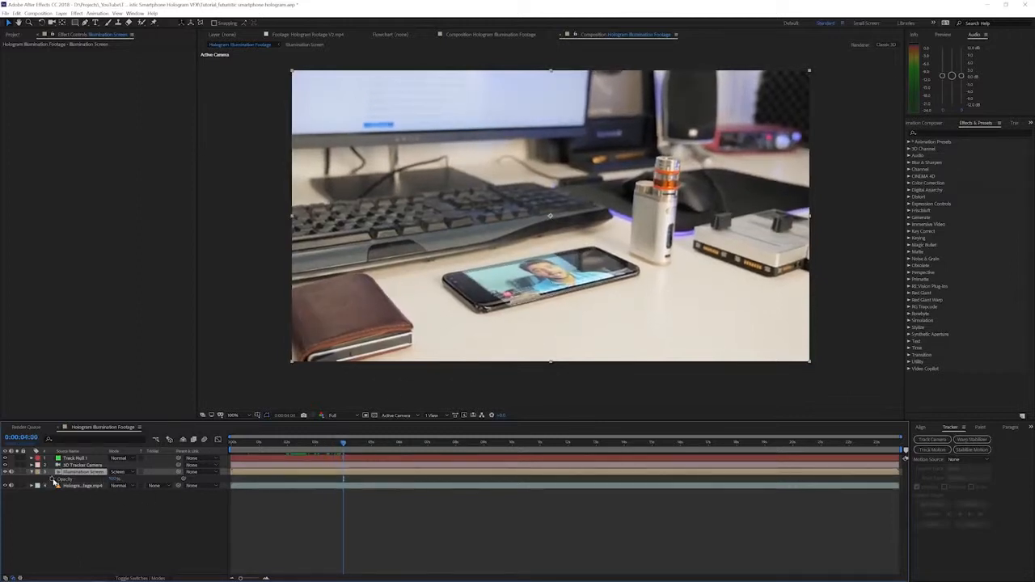
{"action": "left_click", "coordinate": [56, 478]}
{"action": "left_click_drag", "start_coordinate": [338, 447], "coordinate": [330, 444]}
{"action": "left_click_drag", "start_coordinate": [114, 479], "coordinate": [112, 480]}
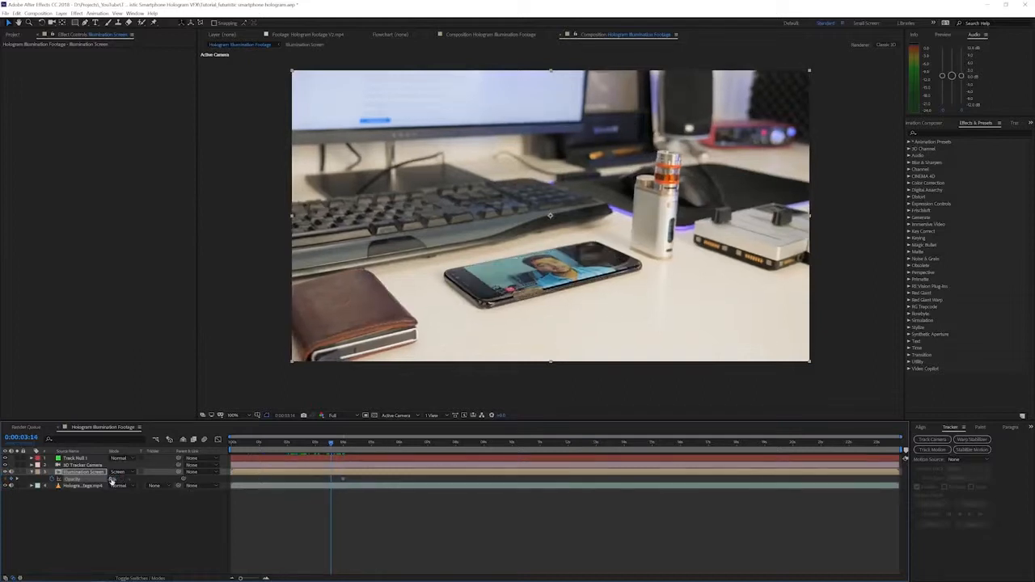
{"action": "key", "text": "t"}
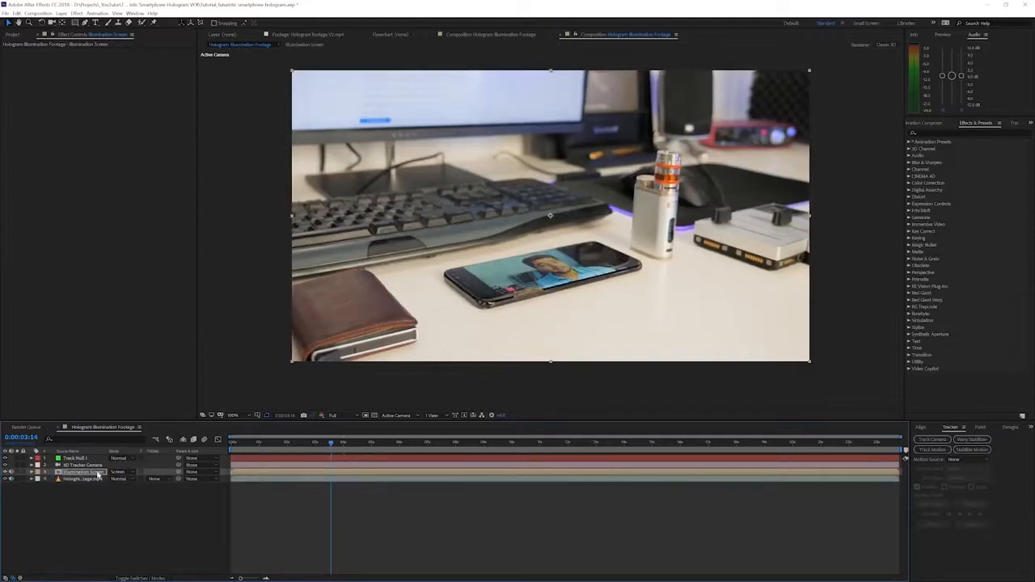
Step: Set the Mask 1 feather to 35 pixels inside the Illumination Screen composition and return to the main composition
{"action": "double_click", "coordinate": [97, 473]}
{"action": "left_click", "coordinate": [97, 459]}
{"action": "key", "text": "f"}
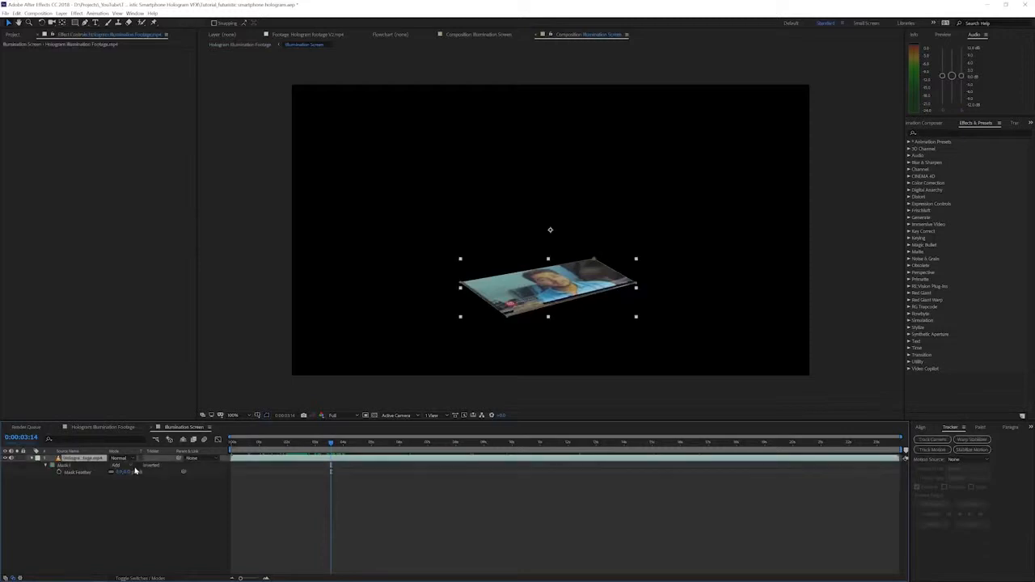
{"action": "left_click", "coordinate": [126, 473]}
{"action": "type", "text": "35"}
{"action": "key", "text": "Return"}
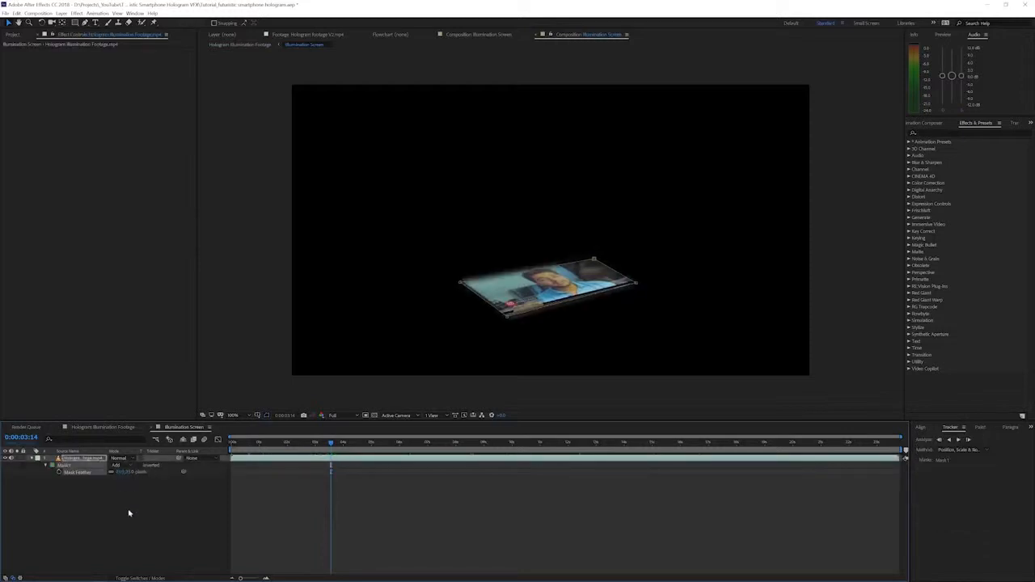
{"action": "left_click", "coordinate": [127, 513]}
{"action": "left_click", "coordinate": [119, 429]}
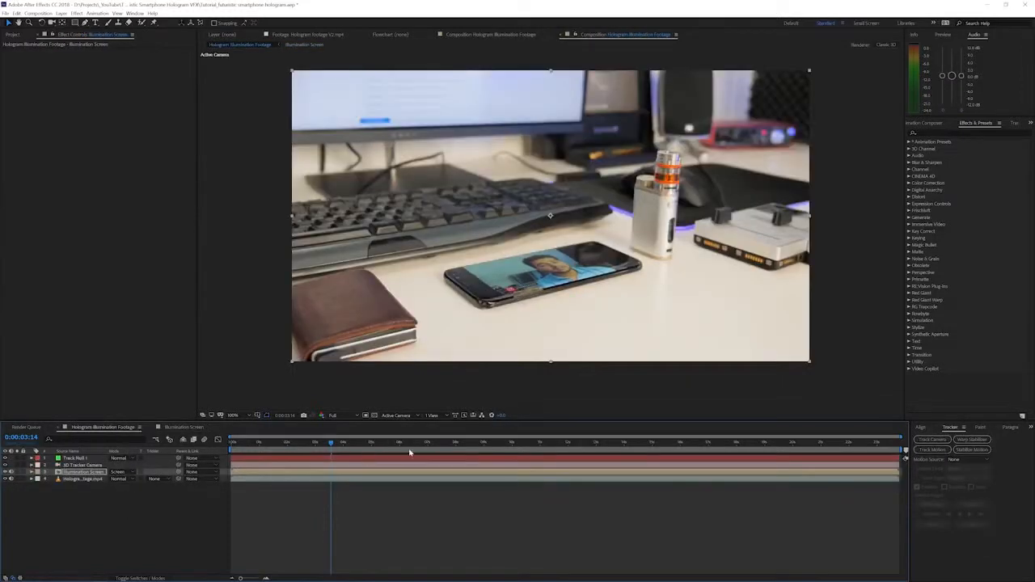
Step: Apply CC Radial Fast Blur to the Illumination Screen layer and set its zoom to Brightest
{"action": "left_click", "coordinate": [366, 443]}
{"action": "left_click_drag", "start_coordinate": [393, 446], "coordinate": [465, 447]}
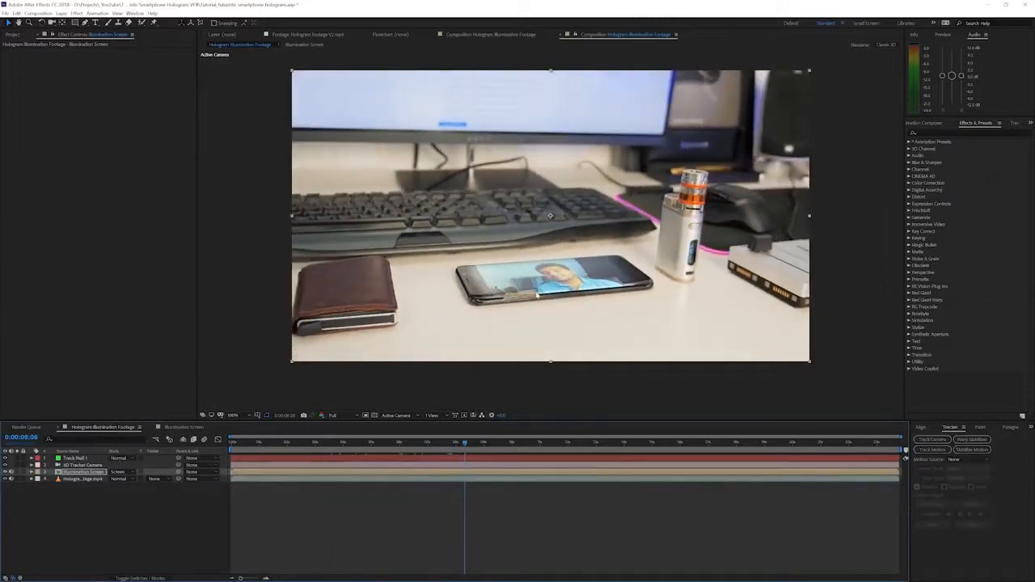
{"action": "left_click_drag", "start_coordinate": [270, 447], "coordinate": [359, 451]}
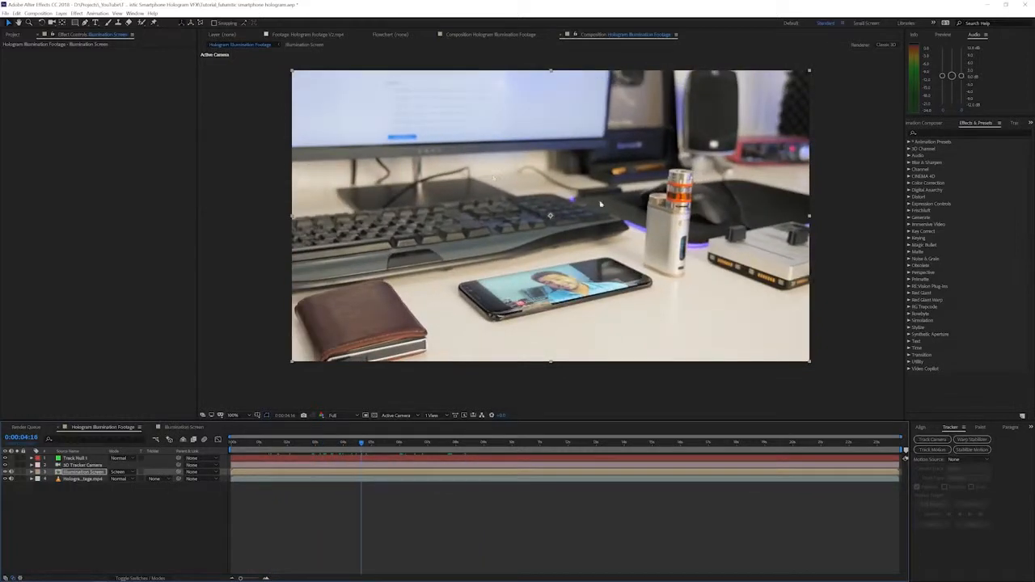
{"action": "left_click", "coordinate": [76, 14]}
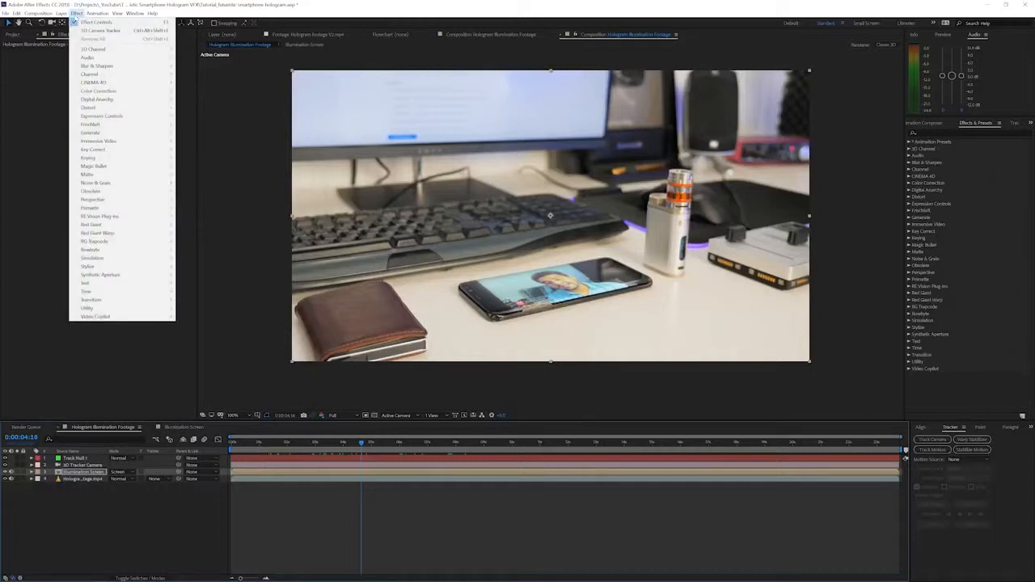
{"action": "mouse_move", "coordinate": [105, 66]}
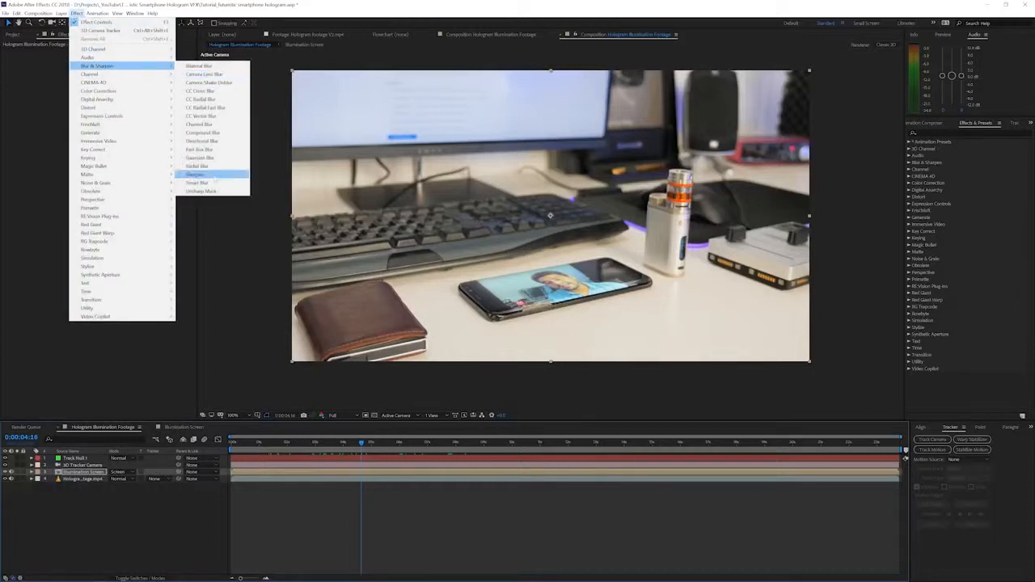
{"action": "left_click", "coordinate": [212, 108]}
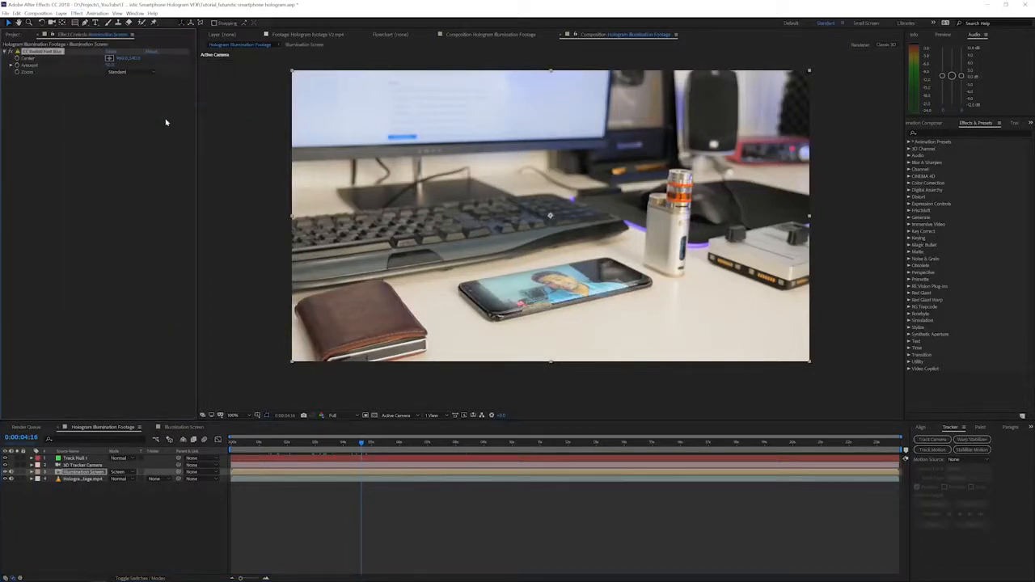
{"action": "left_click", "coordinate": [121, 72]}
{"action": "left_click", "coordinate": [129, 90]}
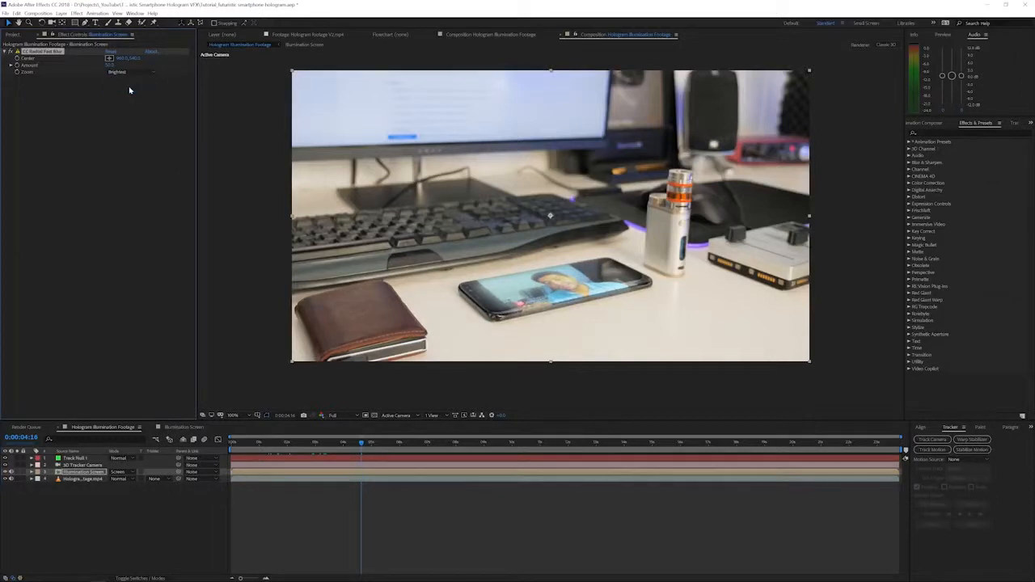
Step: Link the blur's Center to Track Null 1 with the expression thisComp.layer("Track Null 1").toComp([0,0,0])
{"action": "left_click", "coordinate": [17, 59], "text": "alt"}
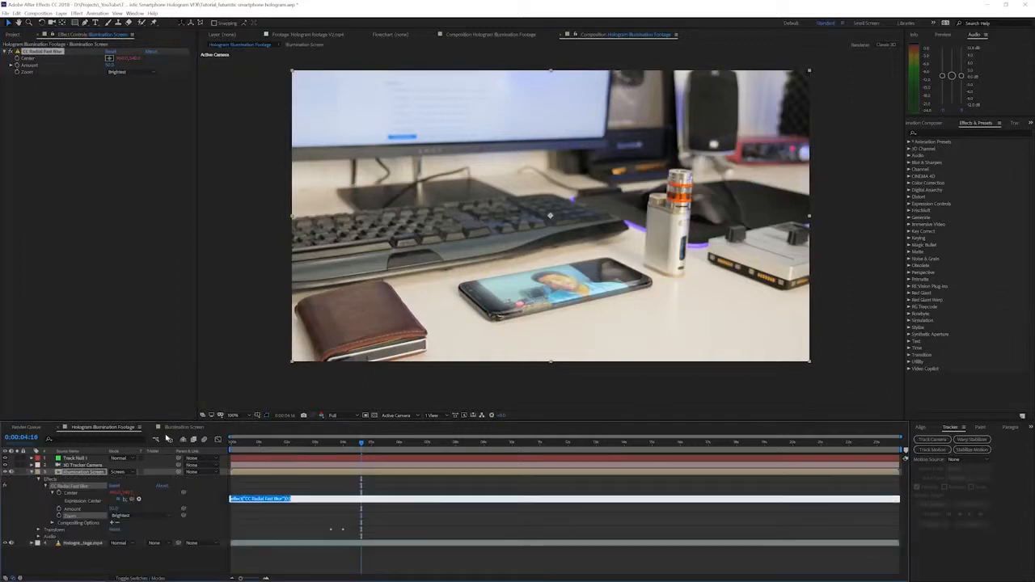
{"action": "left_click_drag", "start_coordinate": [90, 468], "coordinate": [77, 459]}
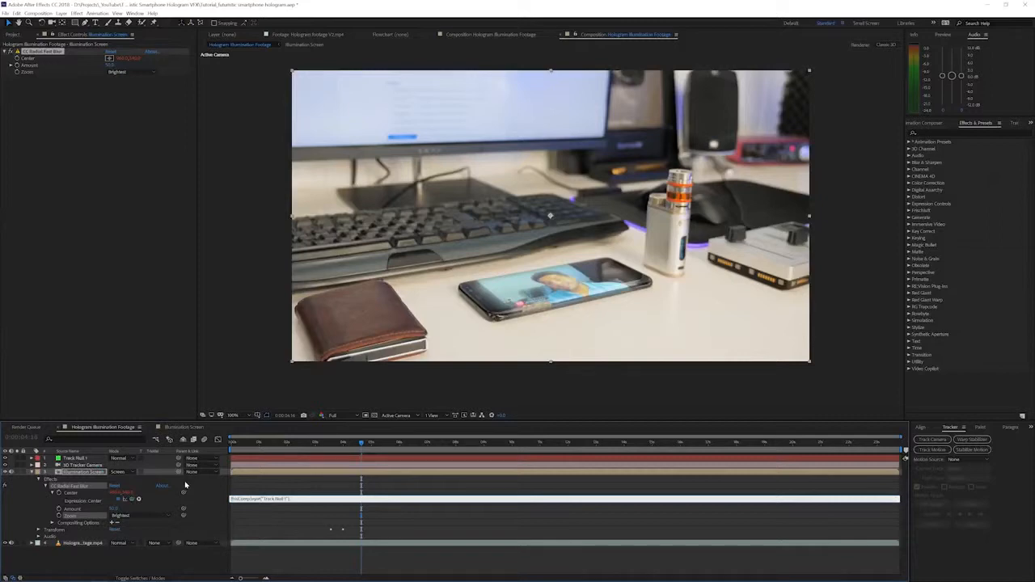
{"action": "type", "text": ".toComp([0,0,0"}
{"action": "left_click", "coordinate": [319, 484]}
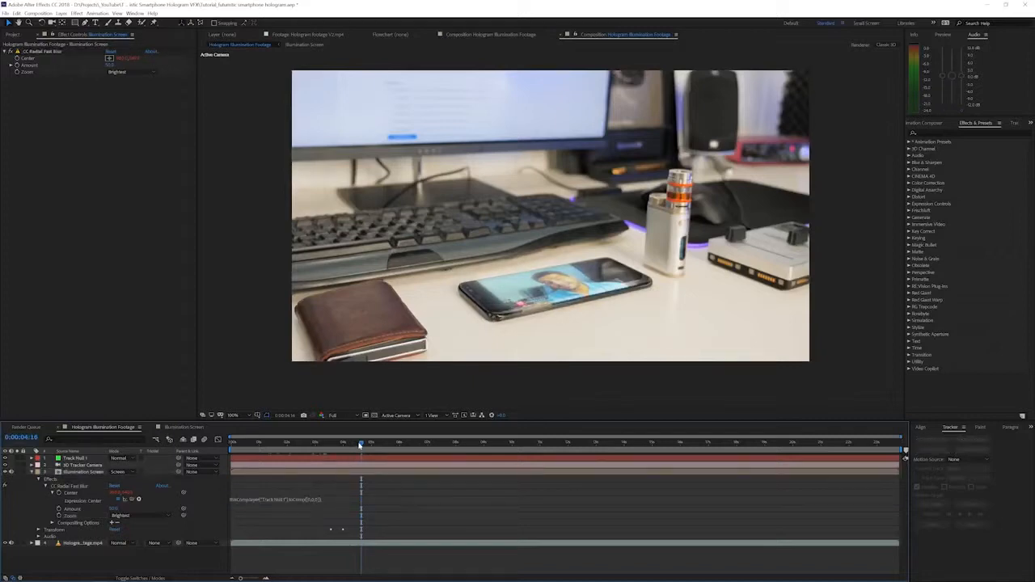
Step: Duplicate the Track Null 1 layer and rename one of the two nulls "Secondary"
{"action": "left_click", "coordinate": [77, 459]}
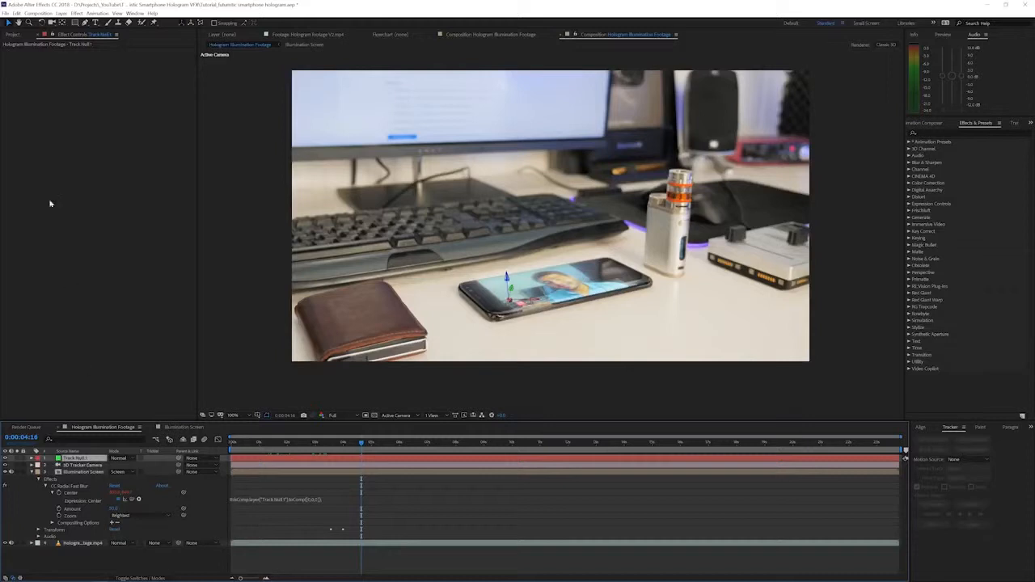
{"action": "left_click", "coordinate": [16, 13]}
{"action": "left_click", "coordinate": [44, 110]}
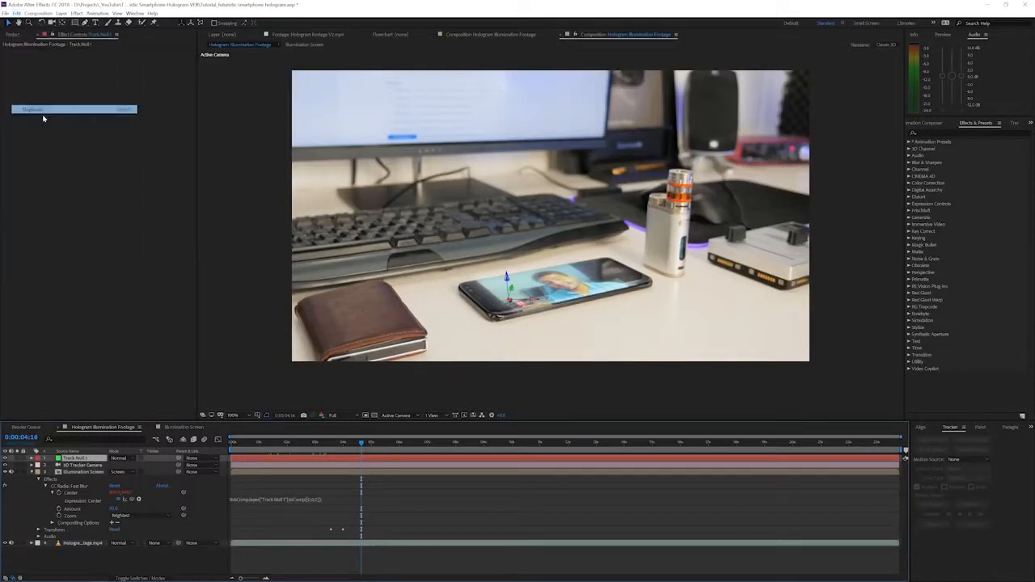
{"action": "key", "text": "Return"}
{"action": "type", "text": "Second"}
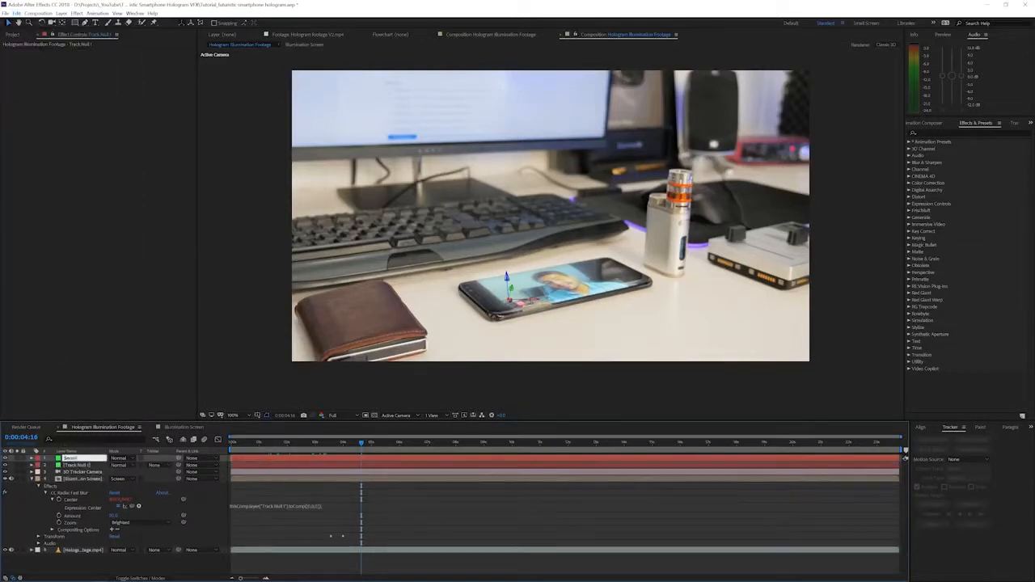
{"action": "type", "text": "ary"}
{"action": "key", "text": "Return"}
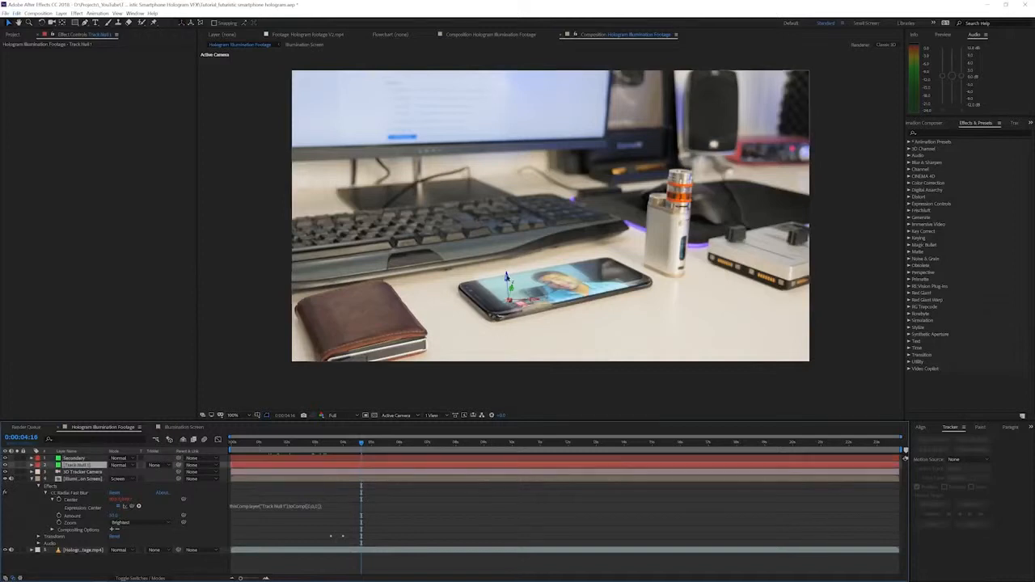
Step: Lower Track Null 1 along its vertical axis to below the phone and increase the Illumination Screen's radial blur amount
{"action": "left_click_drag", "start_coordinate": [507, 278], "coordinate": [524, 407]}
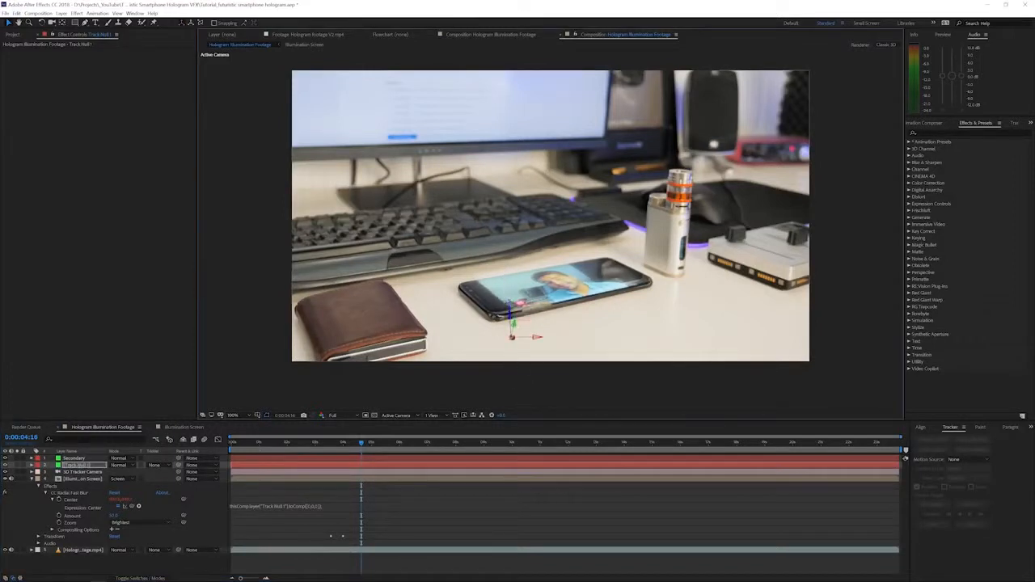
{"action": "left_click", "coordinate": [75, 480]}
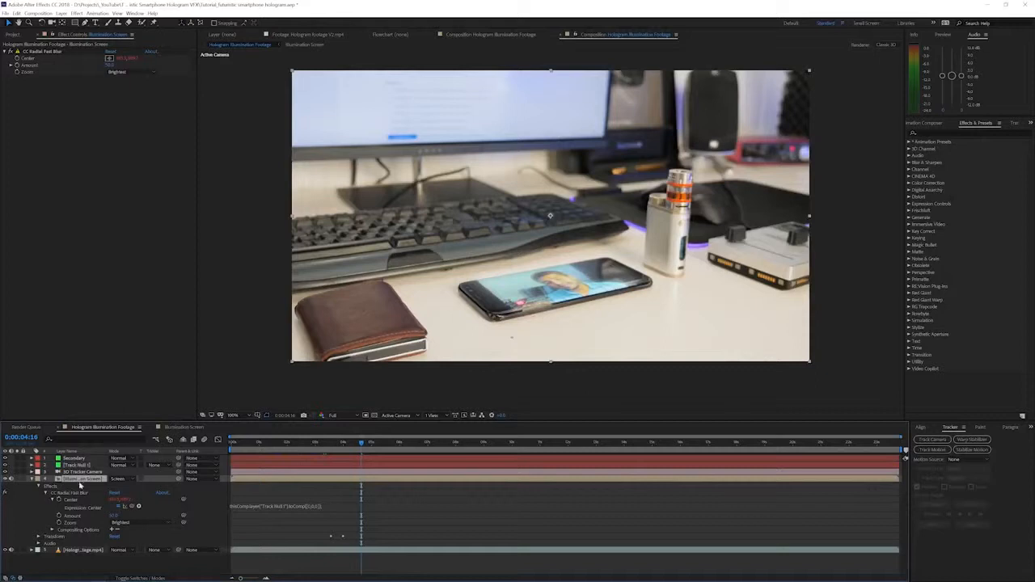
{"action": "left_click", "coordinate": [111, 72]}
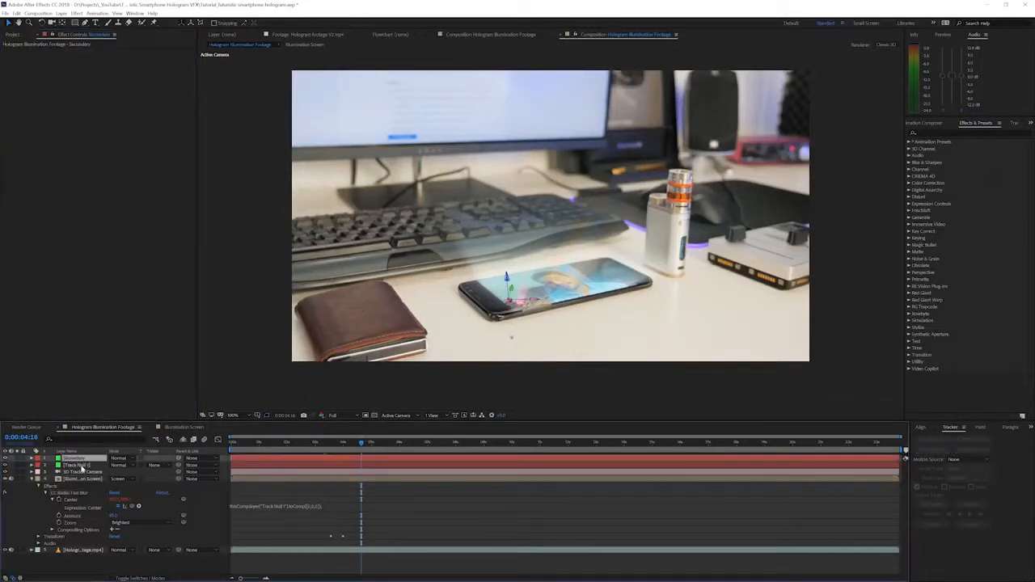
Step: Move Track Null 1 beneath the middle of the phone, adjusting it at both an early and a late point in the footage
{"action": "left_click", "coordinate": [81, 466]}
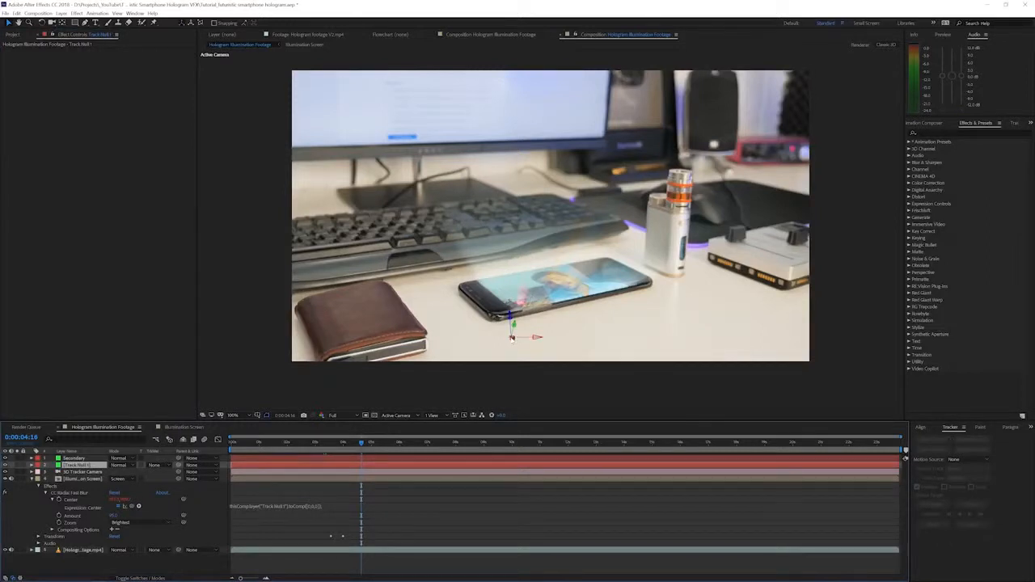
{"action": "left_click_drag", "start_coordinate": [511, 338], "coordinate": [535, 319]}
{"action": "left_click_drag", "start_coordinate": [335, 445], "coordinate": [625, 473]}
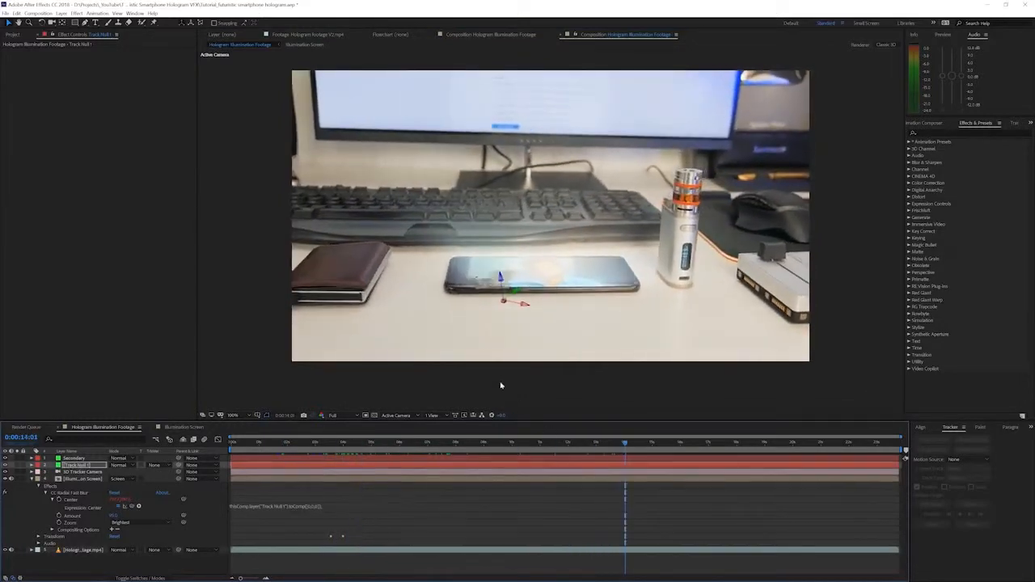
{"action": "left_click_drag", "start_coordinate": [503, 301], "coordinate": [533, 302]}
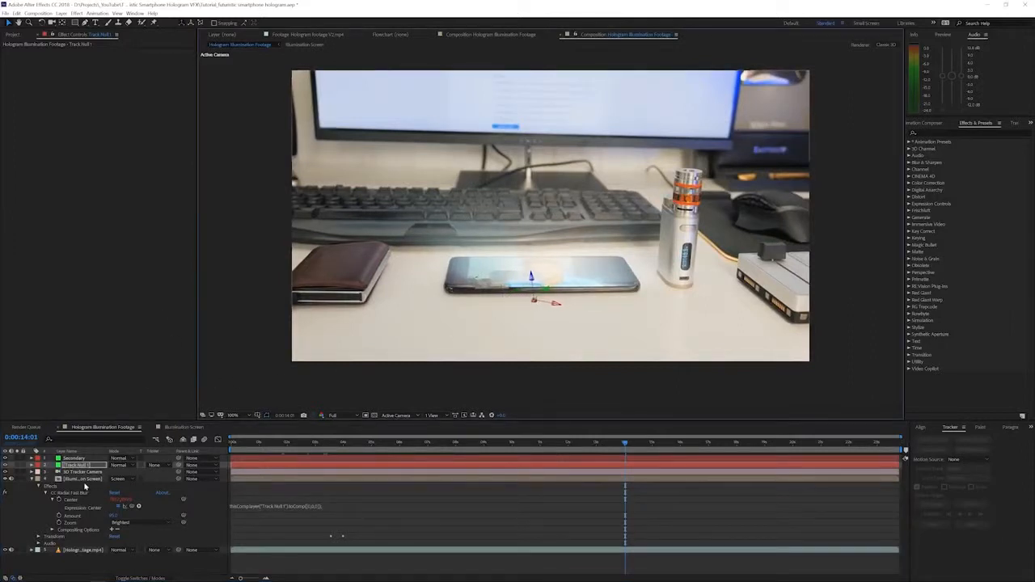
Step: Set the CC Radial Fast Blur amount on the Illumination Screen layer to 90
{"action": "left_click", "coordinate": [85, 479]}
{"action": "left_click_drag", "start_coordinate": [109, 64], "coordinate": [232, 64]}
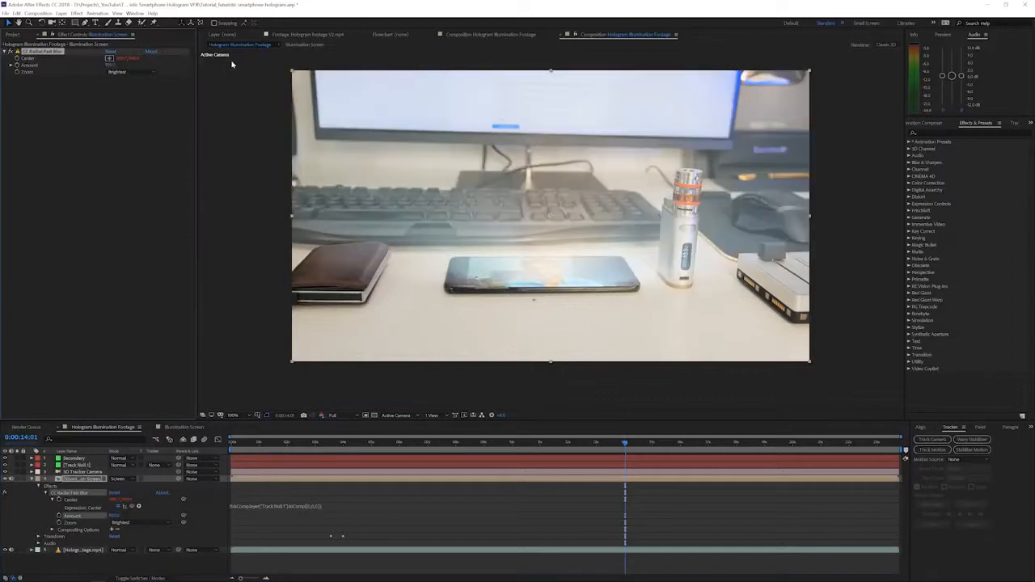
{"action": "left_click", "coordinate": [113, 64]}
{"action": "type", "text": "90"}
{"action": "key", "text": "Return"}
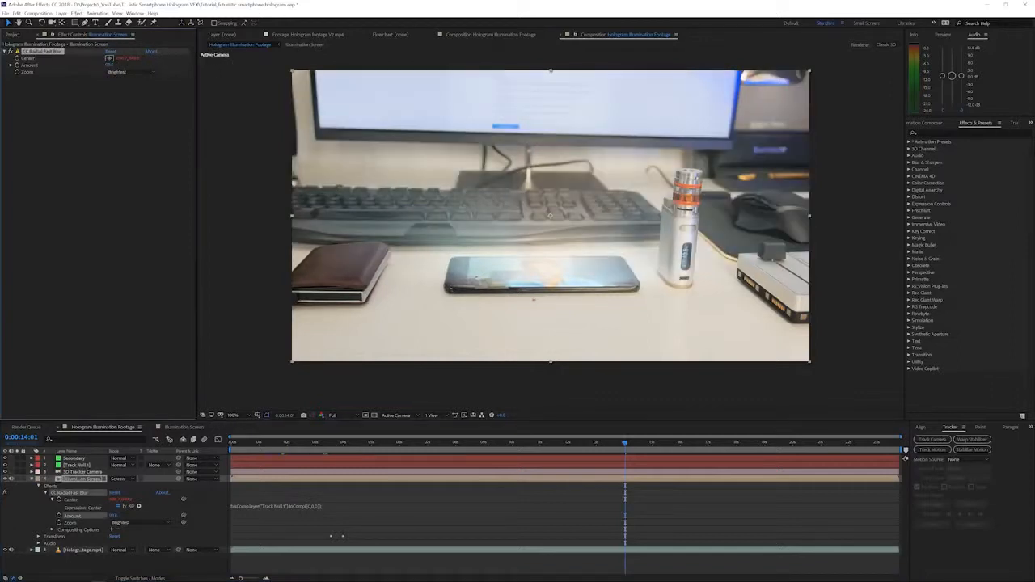
Step: Apply a Curves effect to the Illumination Screen layer and shape its RGB curve into a gentle S for stronger light rays
{"action": "left_click", "coordinate": [76, 13]}
{"action": "mouse_move", "coordinate": [121, 90]}
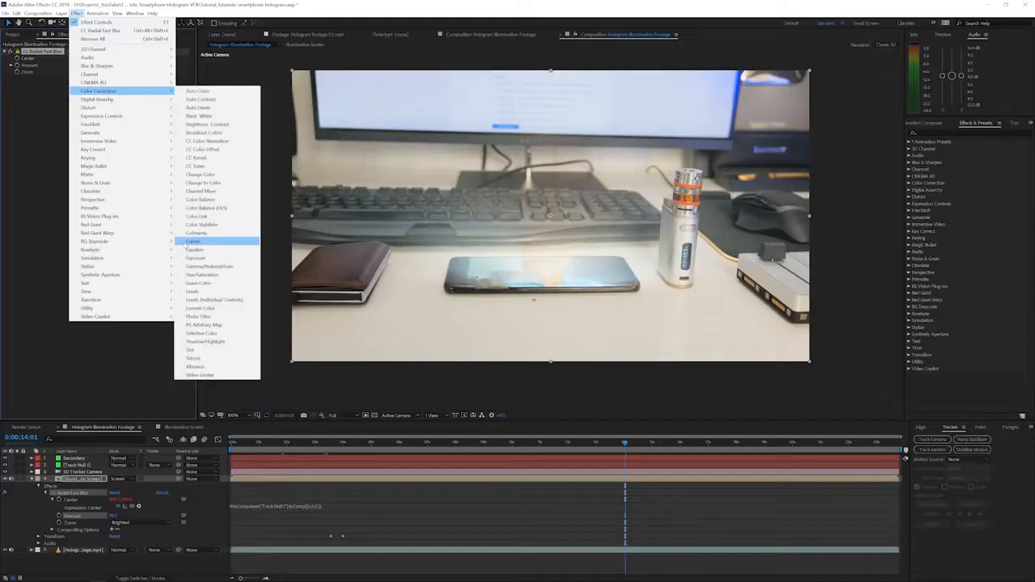
{"action": "left_click", "coordinate": [187, 241]}
{"action": "left_click_drag", "start_coordinate": [68, 161], "coordinate": [54, 183]}
{"action": "left_click_drag", "start_coordinate": [575, 450], "coordinate": [344, 468]}
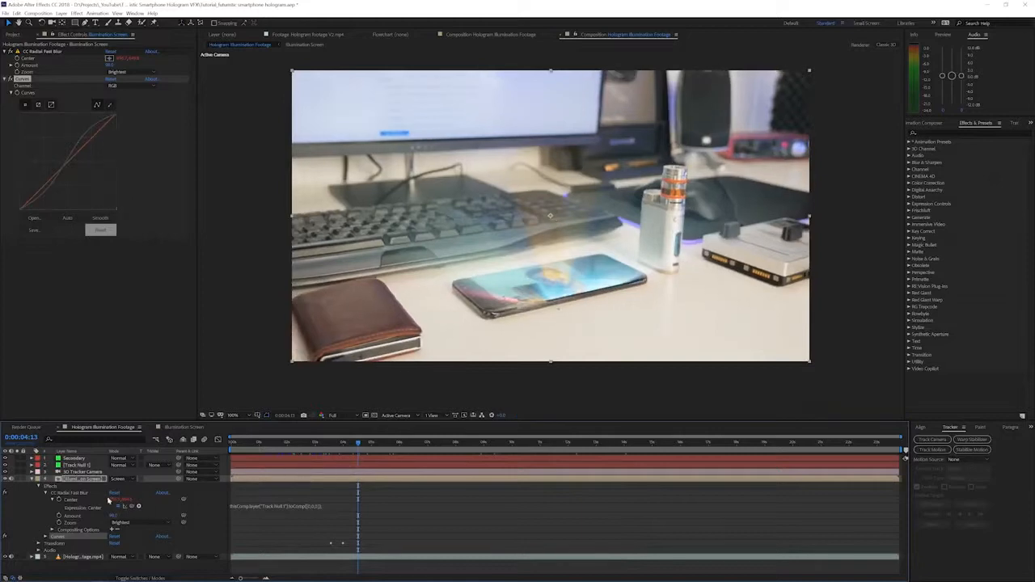
Step: Add Hologram footage V2.mp4 to the composition as the topmost layer, with the playhead near the two-second mark
{"action": "left_click", "coordinate": [86, 481]}
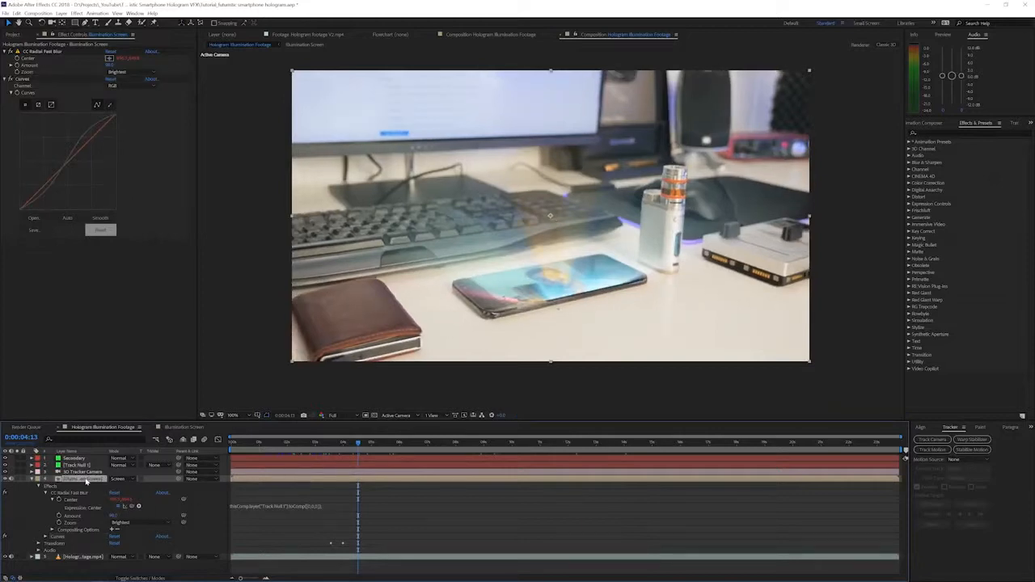
{"action": "left_click", "coordinate": [12, 35]}
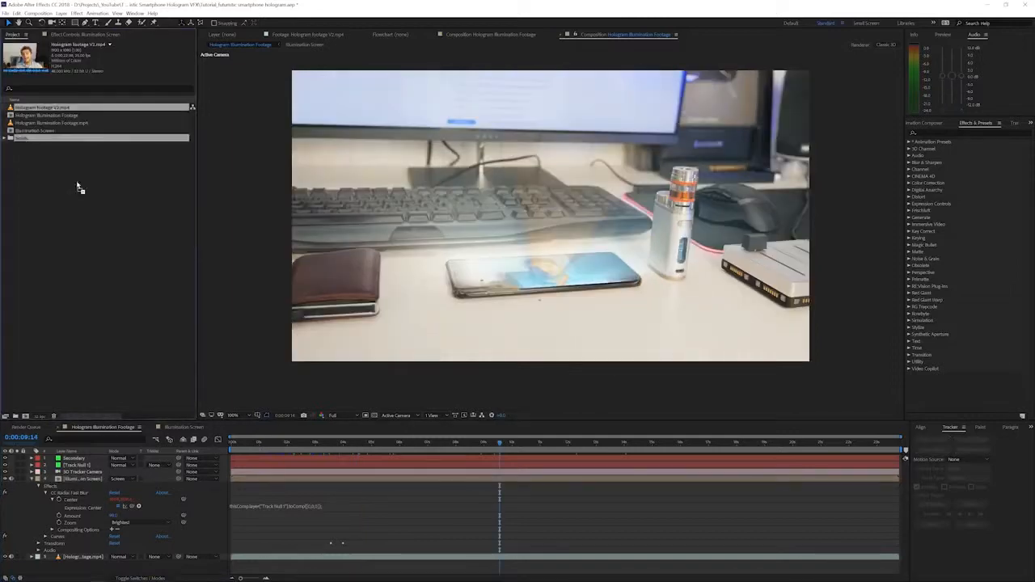
{"action": "left_click", "coordinate": [76, 469]}
{"action": "left_click_drag", "start_coordinate": [73, 461], "coordinate": [73, 458]}
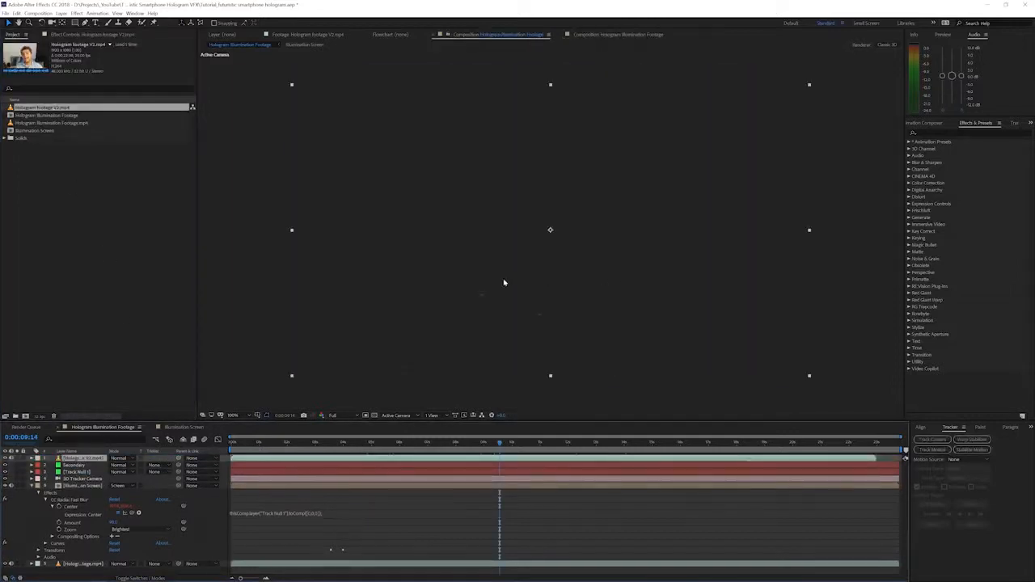
{"action": "left_click", "coordinate": [295, 443]}
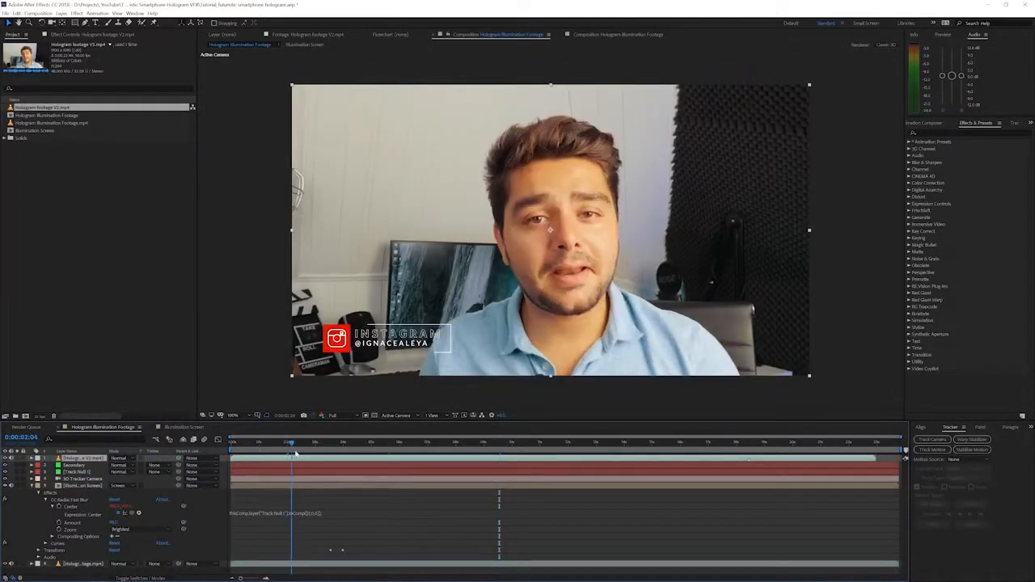
Step: Set the hologram footage's opacity to 50%, then shrink it to about a third and place it above the phone
{"action": "key", "text": "t"}
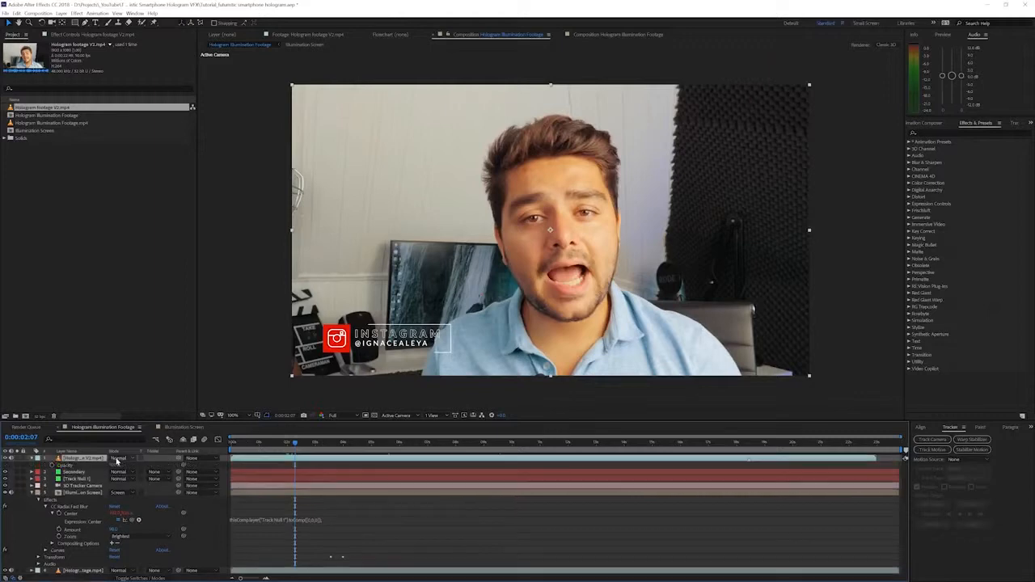
{"action": "left_click", "coordinate": [112, 465]}
{"action": "type", "text": "50"}
{"action": "key", "text": "Return"}
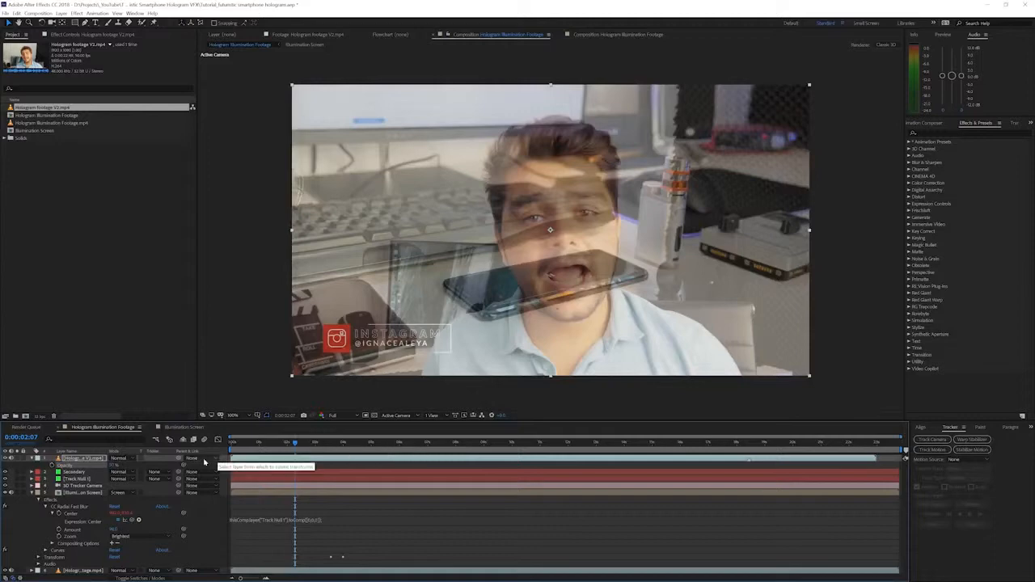
{"action": "left_click_drag", "start_coordinate": [292, 377], "coordinate": [466, 280]}
{"action": "left_click_drag", "start_coordinate": [542, 269], "coordinate": [545, 213]}
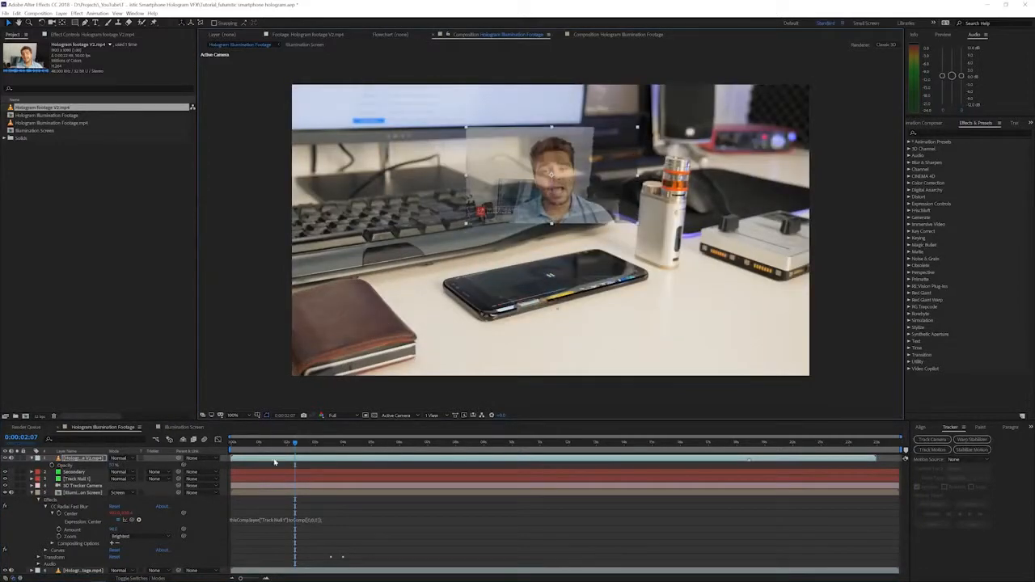
Step: Shift the hologram footage layer later in time so its closing cut matches the phone screen's change at 0:00:20:04
{"action": "left_click_drag", "start_coordinate": [305, 450], "coordinate": [798, 450]}
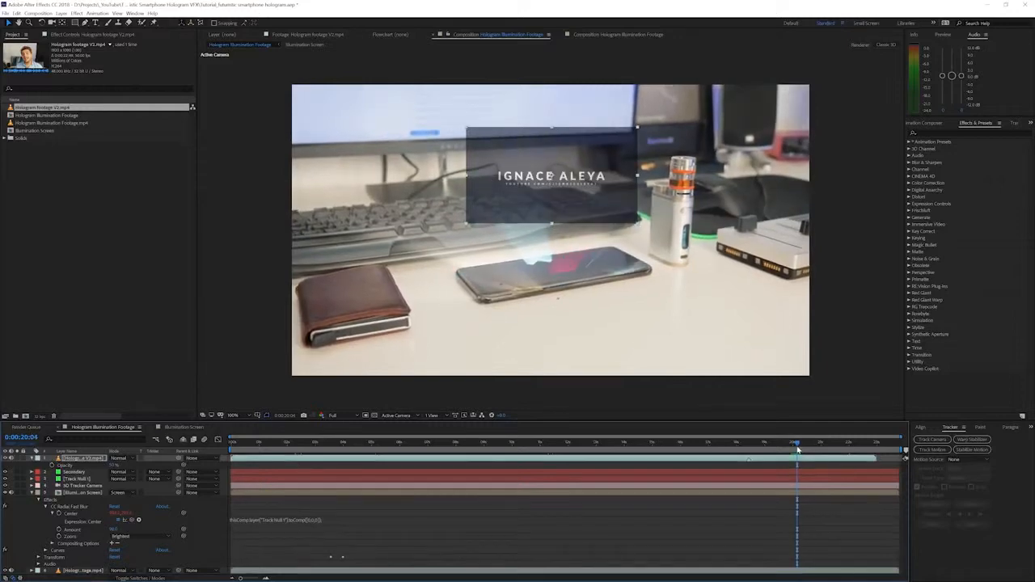
{"action": "key", "text": "Page_Up"}
{"action": "key", "text": "Page_Down"}
{"action": "left_click_drag", "start_coordinate": [677, 461], "coordinate": [724, 460]}
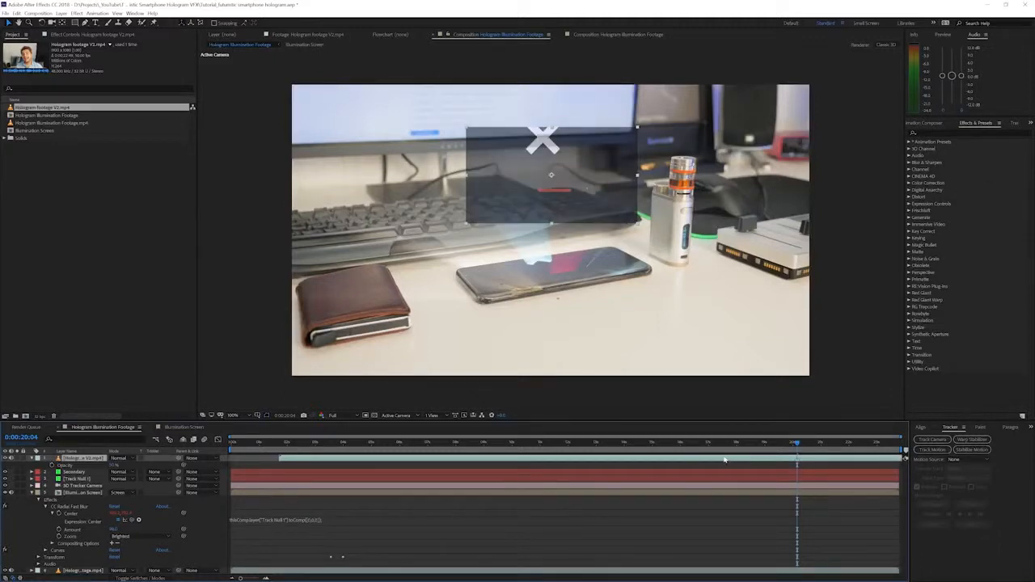
{"action": "key", "text": "Page_Up"}
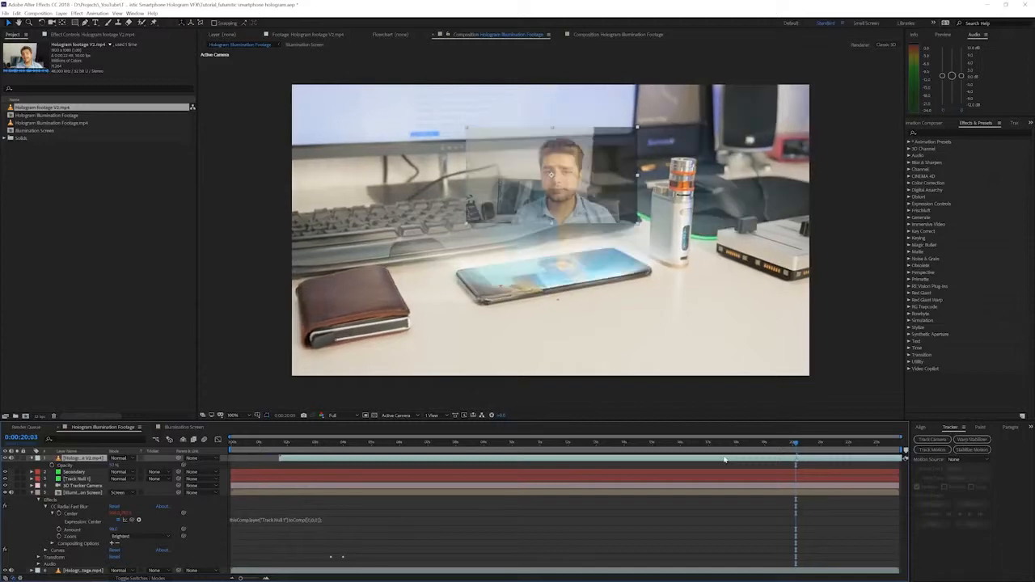
{"action": "left_click", "coordinate": [287, 443]}
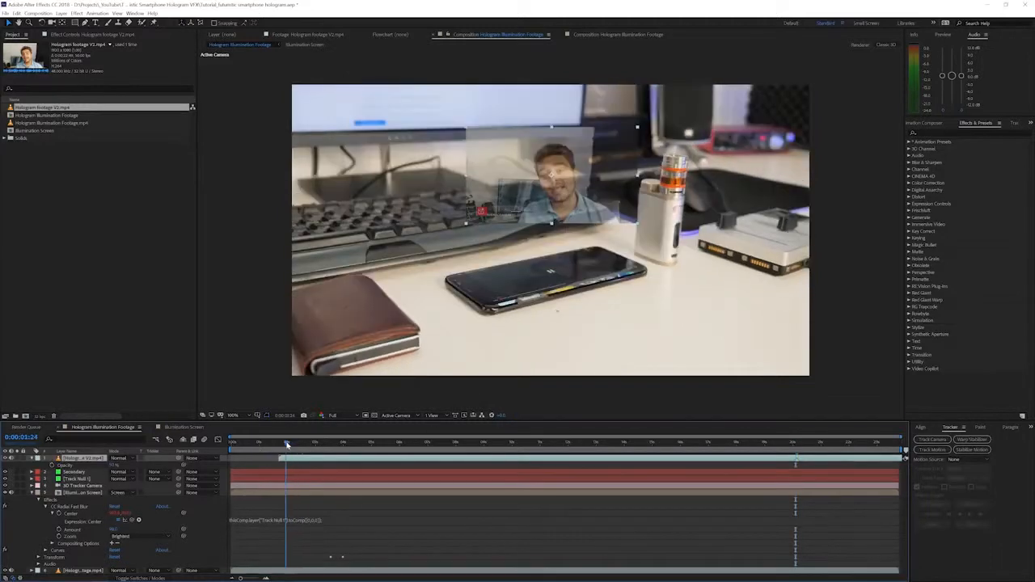
{"action": "left_click_drag", "start_coordinate": [287, 443], "coordinate": [455, 443]}
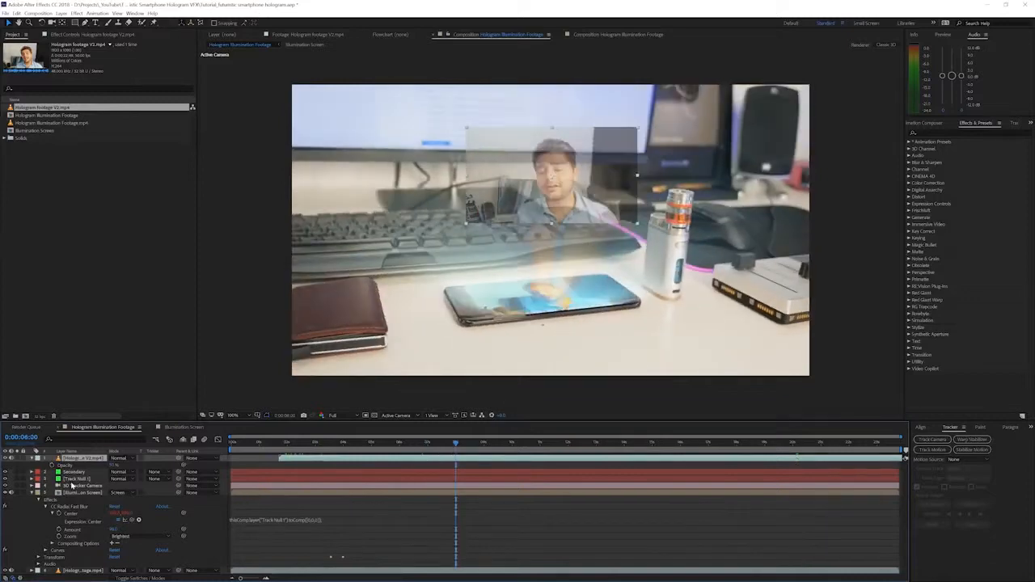
Step: Make the hologram footage a 3D layer and paste the Secondary null's Position value into its Position
{"action": "left_click", "coordinate": [71, 472]}
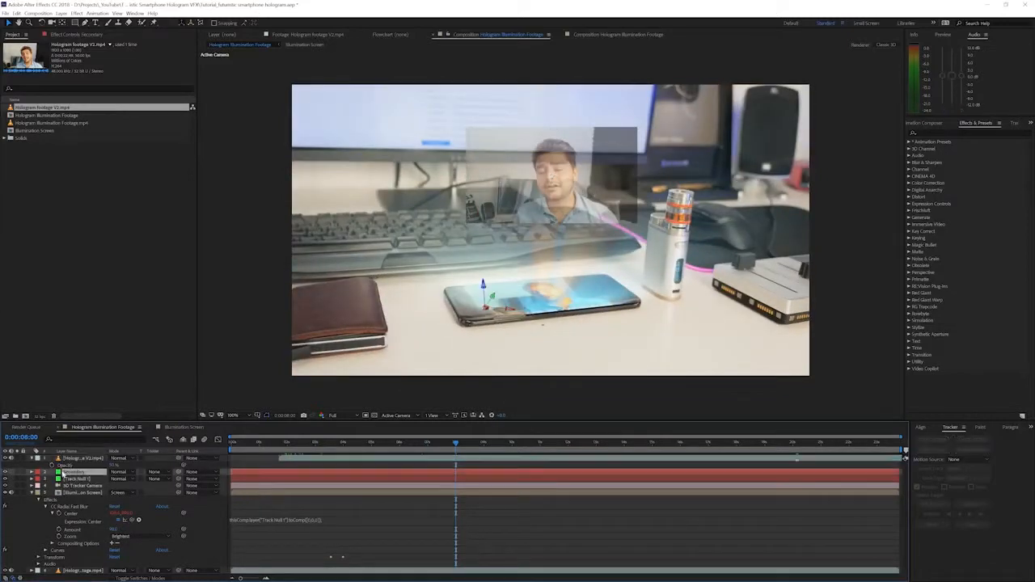
{"action": "key", "text": "p"}
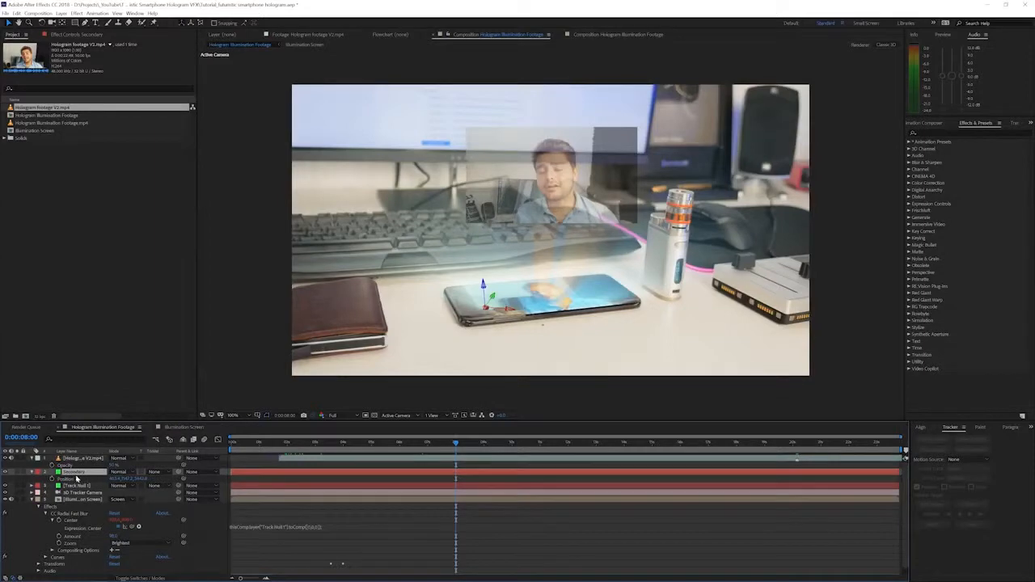
{"action": "left_click", "coordinate": [138, 578]}
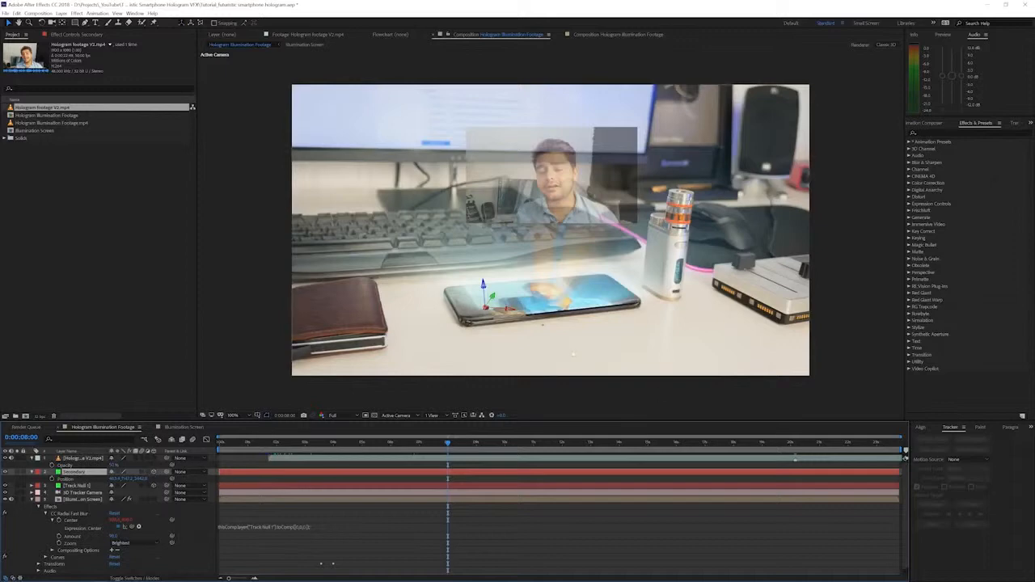
{"action": "left_click", "coordinate": [78, 458]}
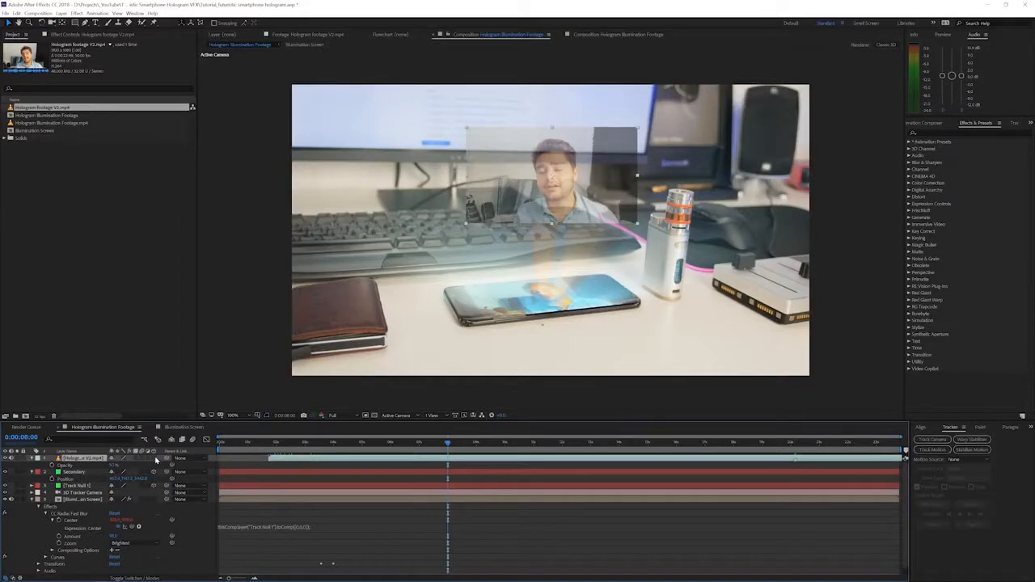
{"action": "left_click", "coordinate": [155, 459]}
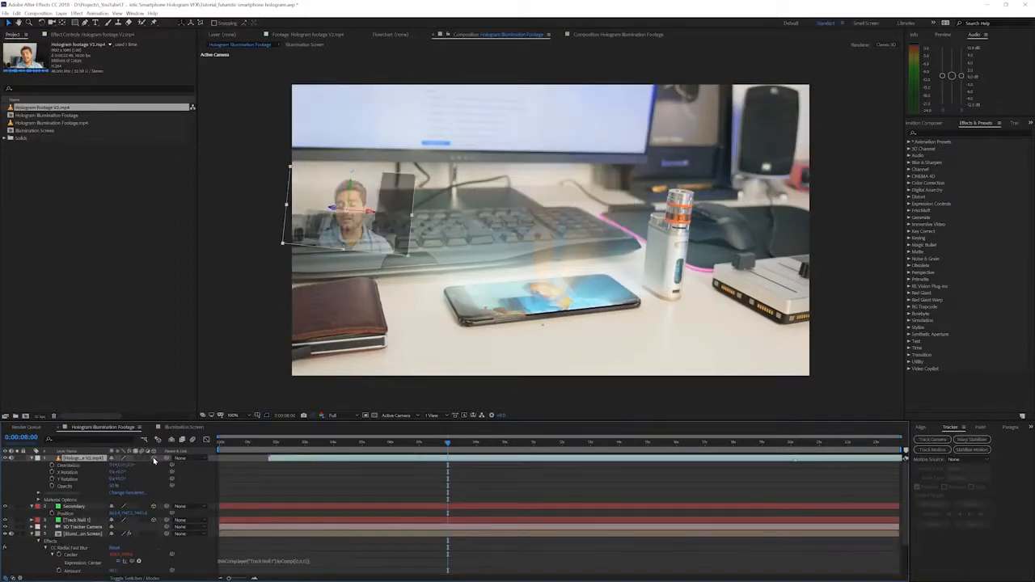
{"action": "key", "text": "p"}
{"action": "left_click", "coordinate": [68, 466]}
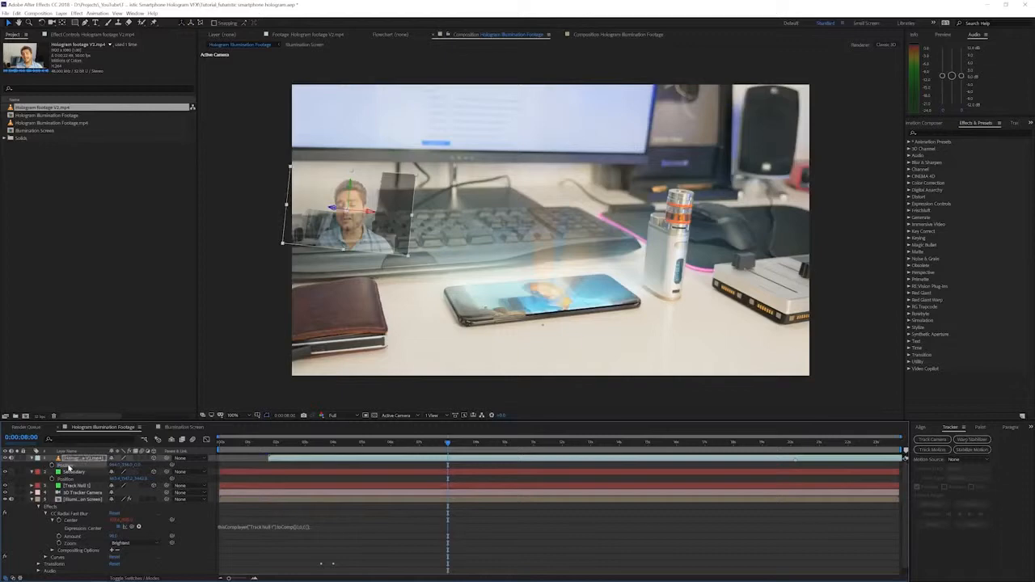
{"action": "key", "text": "ctrl+v"}
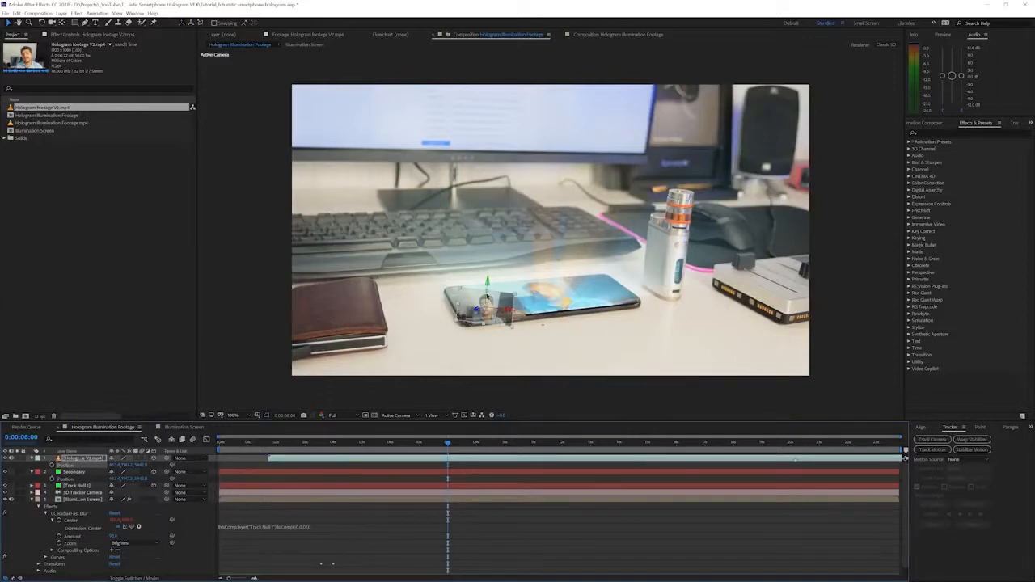
Step: Rotate and enlarge the hologram footage in 3D so it stands upright along the phone's front edge
{"action": "key", "text": "w"}
{"action": "left_click_drag", "start_coordinate": [488, 282], "coordinate": [463, 324]}
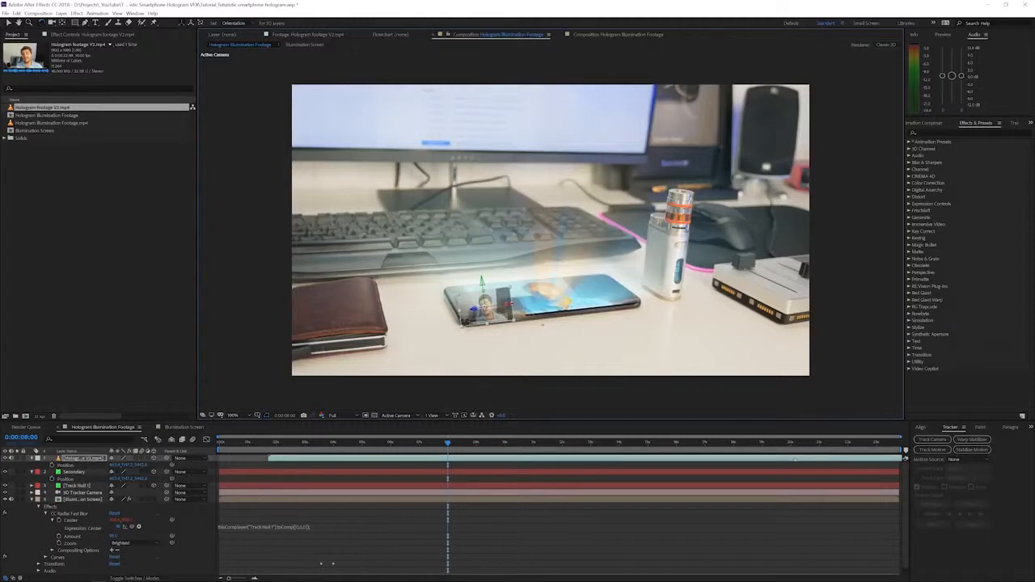
{"action": "left_click_drag", "start_coordinate": [508, 304], "coordinate": [653, 308]}
{"action": "key", "text": "v"}
{"action": "key", "text": "w"}
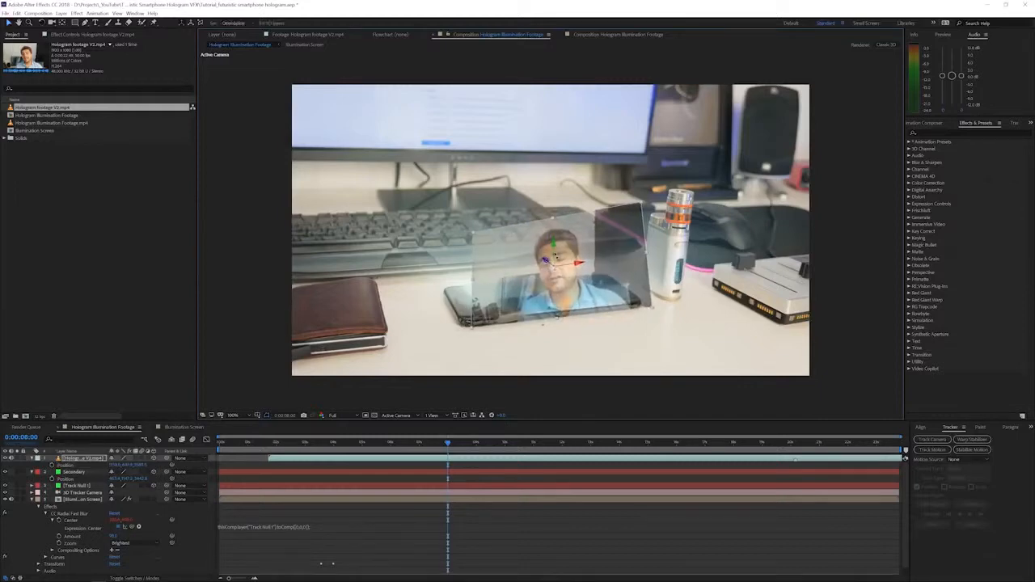
{"action": "mouse_move", "coordinate": [555, 266]}
{"action": "left_mouse_down"}
{"action": "mouse_move", "coordinate": [569, 278]}
{"action": "mouse_move", "coordinate": [558, 270]}
{"action": "left_mouse_up"}
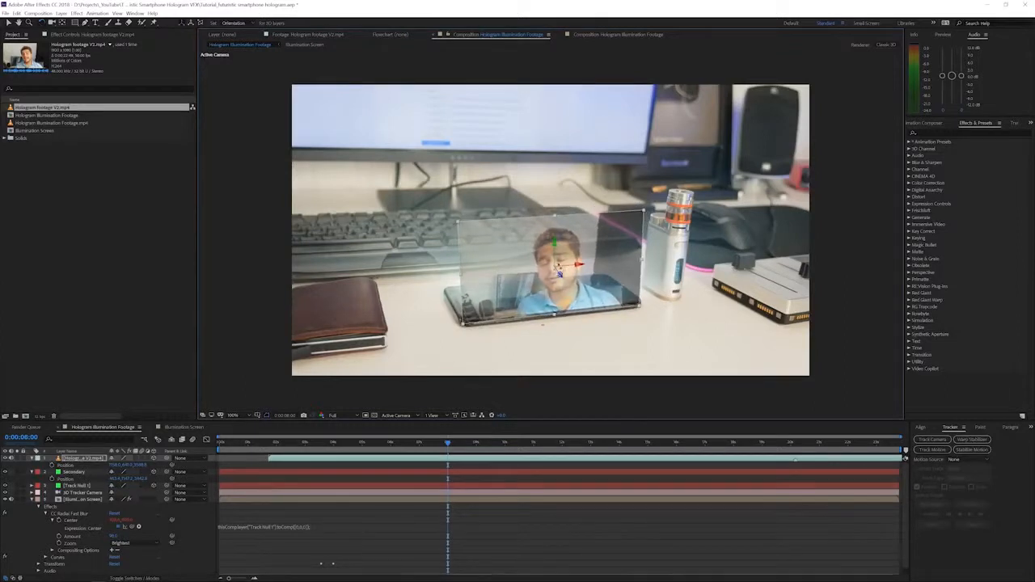
Step: Raise the hologram footage so it floats above the phone screen and scale it up slightly
{"action": "key", "text": "v"}
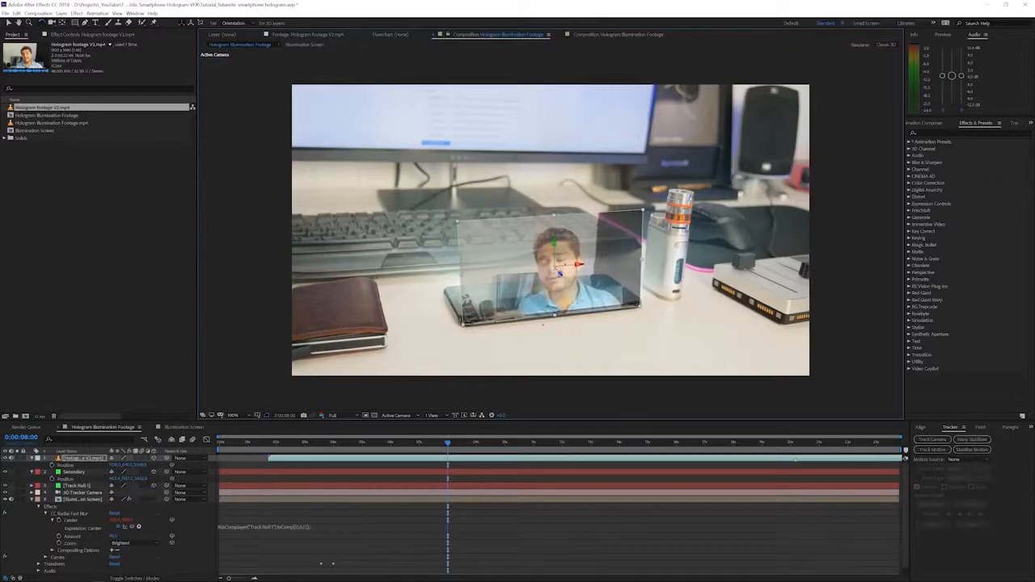
{"action": "left_click_drag", "start_coordinate": [556, 265], "coordinate": [575, 232]}
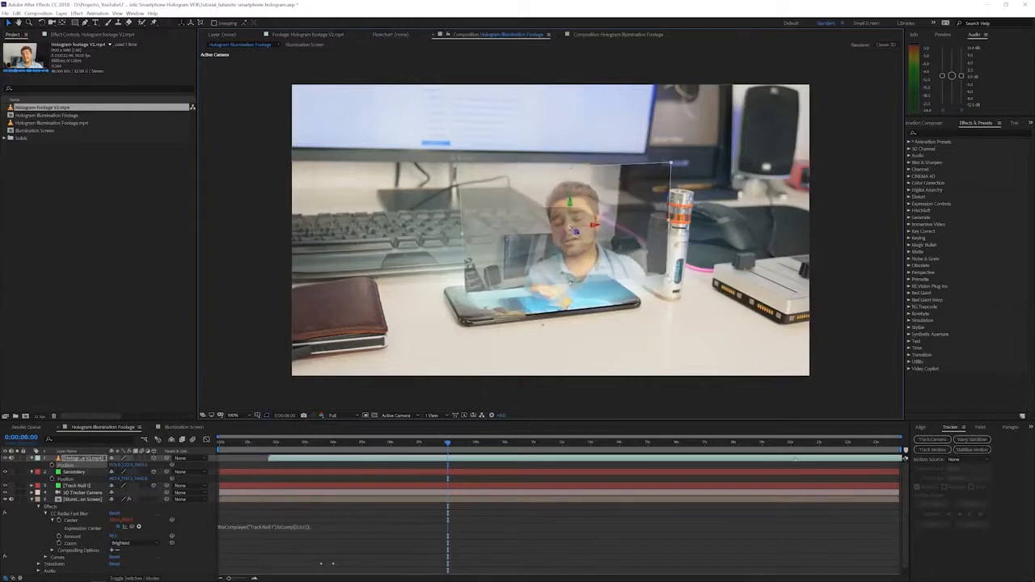
{"action": "left_click_drag", "start_coordinate": [671, 164], "coordinate": [689, 151]}
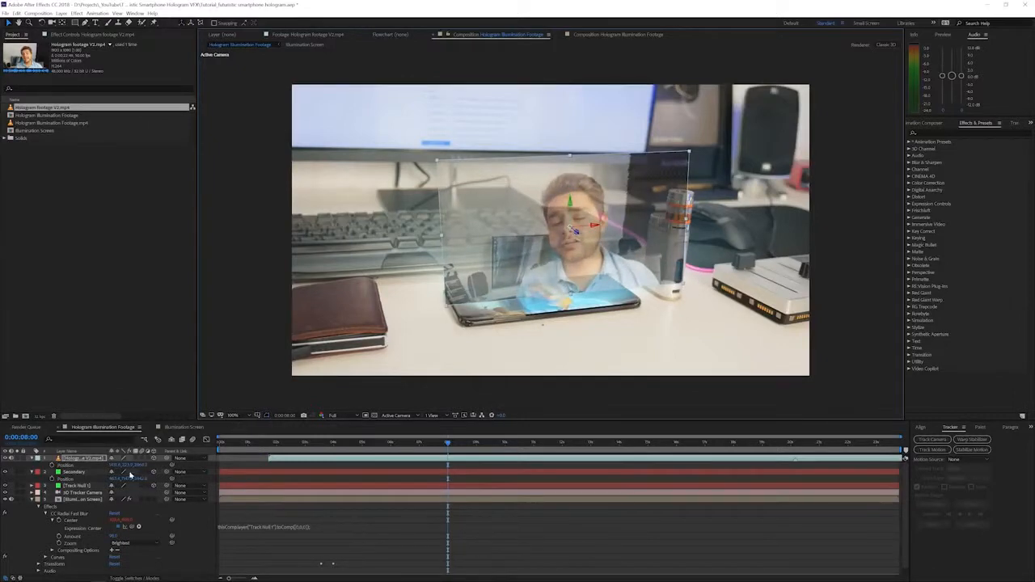
Step: Set the hologram footage's opacity to 80% and preview how it follows the camera movement
{"action": "key", "text": "t"}
{"action": "left_click", "coordinate": [114, 465]}
{"action": "type", "text": "75"}
{"action": "key", "text": "Return"}
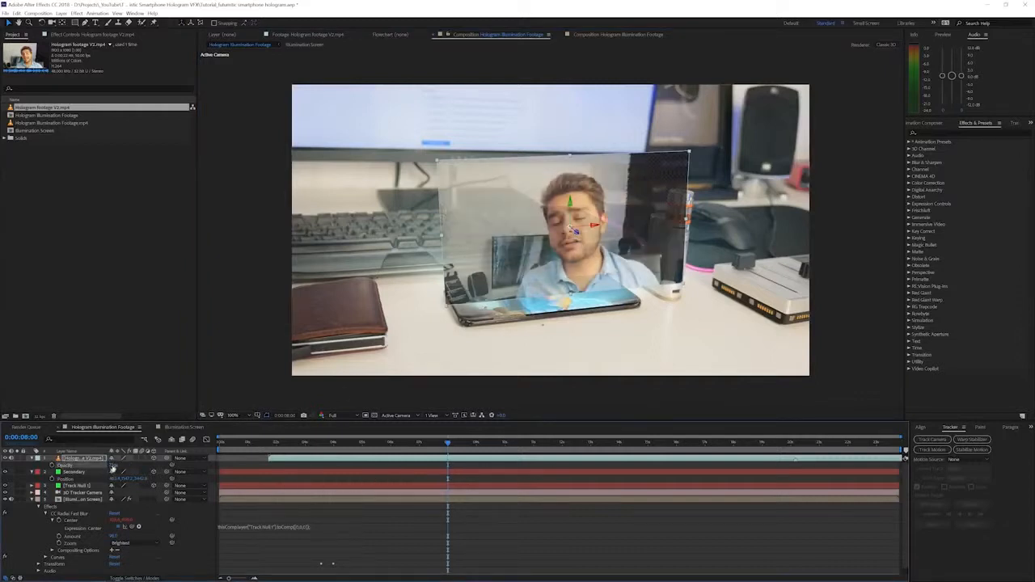
{"action": "left_click", "coordinate": [113, 465]}
{"action": "type", "text": "80"}
{"action": "key", "text": "Return"}
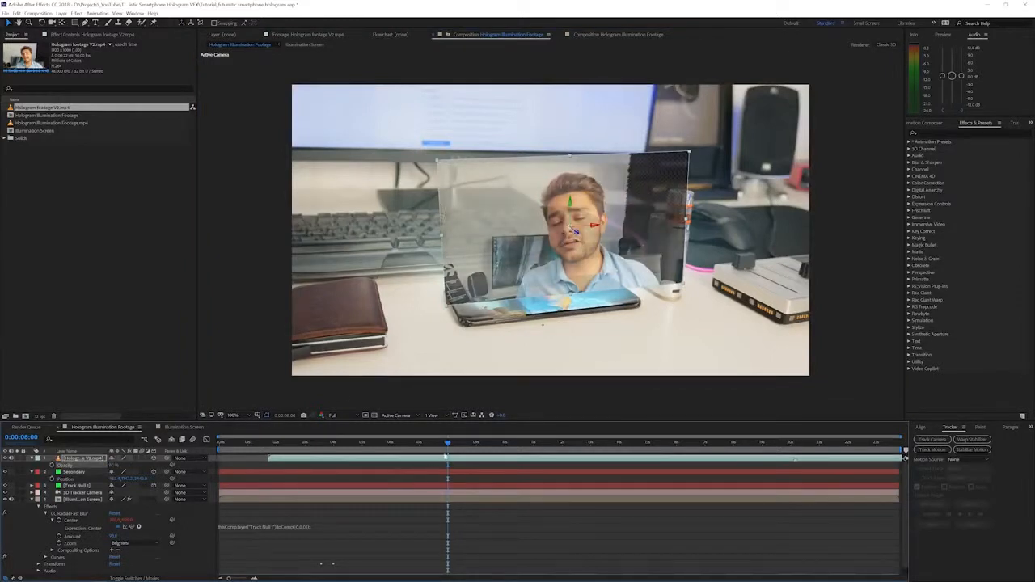
{"action": "key", "text": "space"}
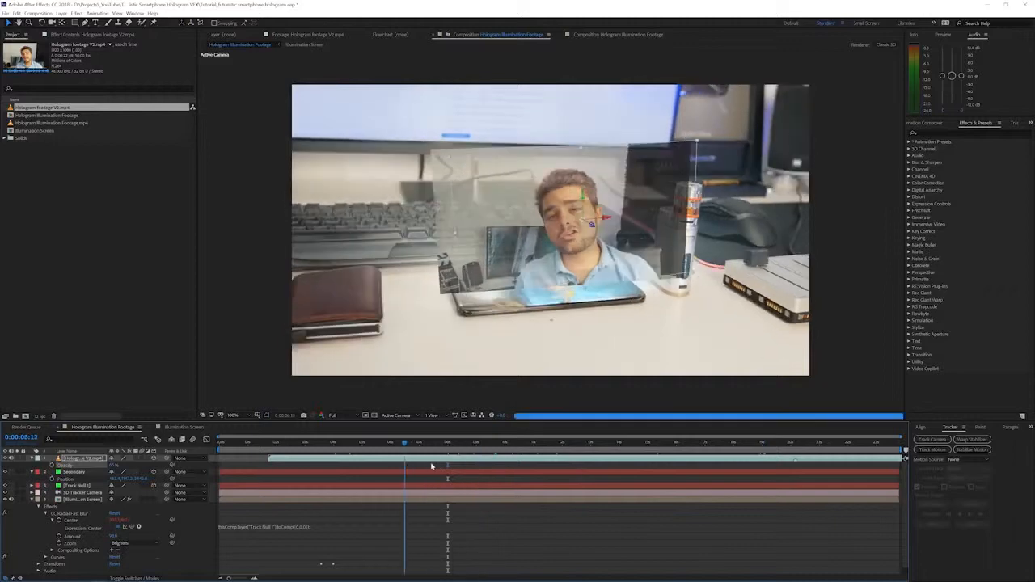
Step: Duplicate the hologram footage layer and paste the Secondary null's Position value into the copy
{"action": "left_click_drag", "start_coordinate": [431, 466], "coordinate": [680, 463]}
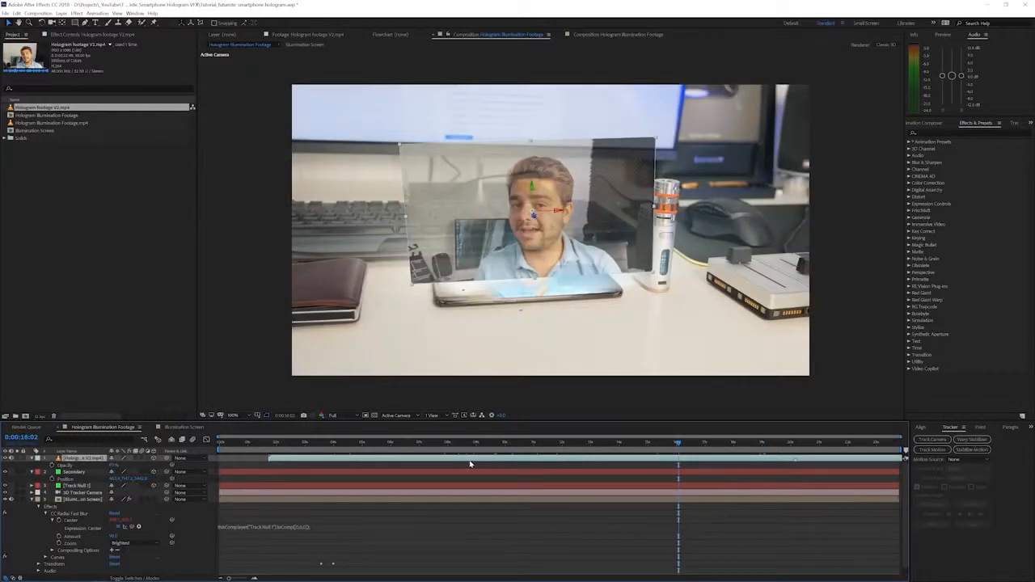
{"action": "key", "text": "ctrl+d"}
{"action": "key", "text": "t"}
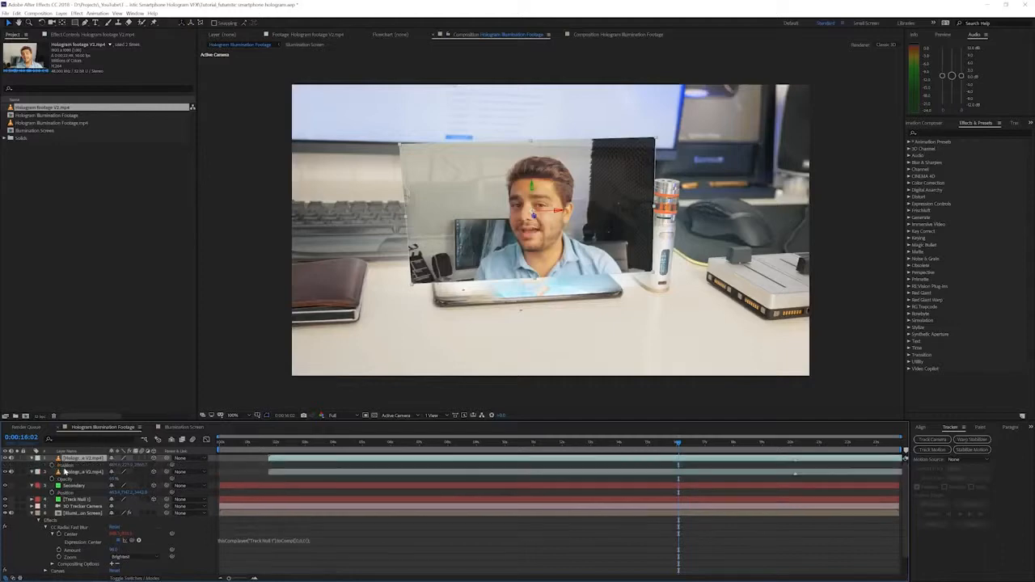
{"action": "key", "text": "ctrl+v"}
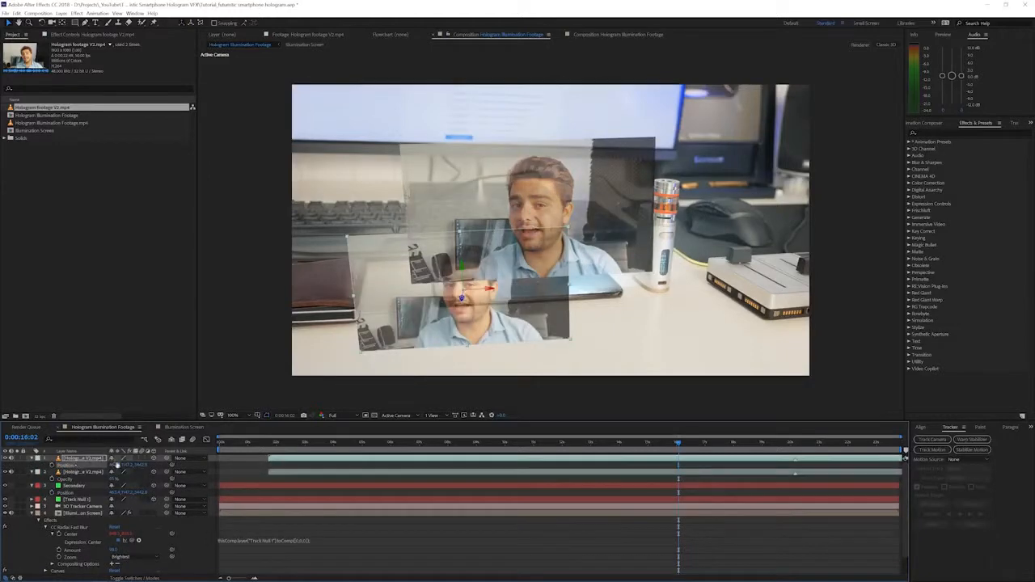
Step: Rotate the duplicated footage to lie upside down on the desk and position it in front of the phone as a reflection
{"action": "key", "text": "w"}
{"action": "left_click_drag", "start_coordinate": [488, 289], "coordinate": [369, 581]}
{"action": "key", "text": "v"}
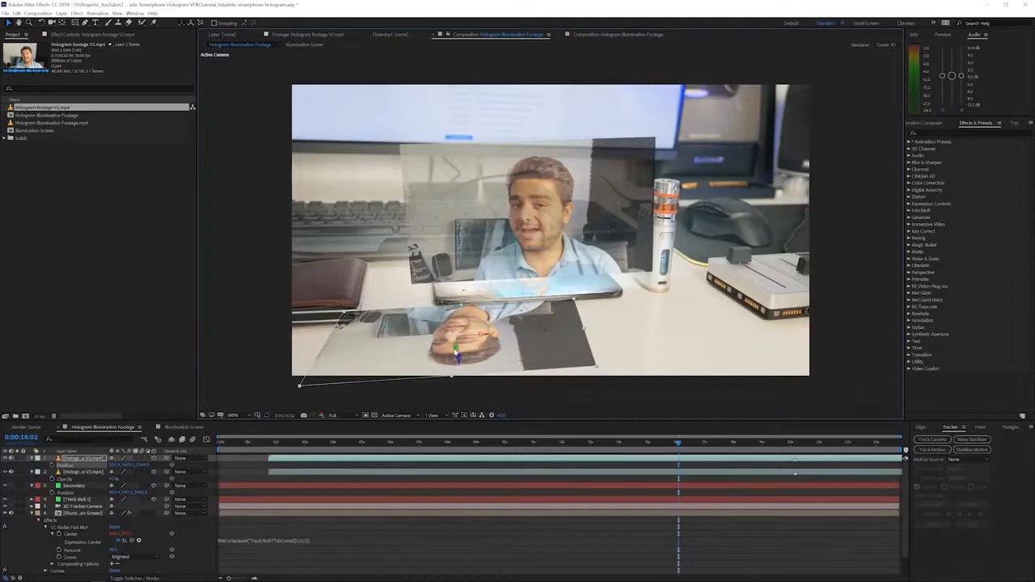
{"action": "left_click_drag", "start_coordinate": [456, 357], "coordinate": [404, 564]}
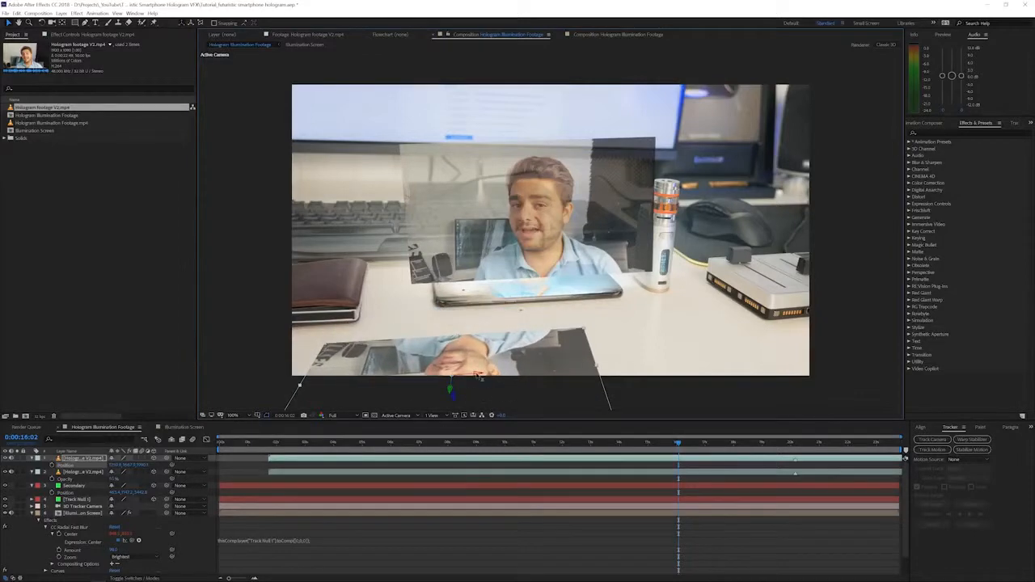
{"action": "left_click_drag", "start_coordinate": [477, 375], "coordinate": [572, 369]}
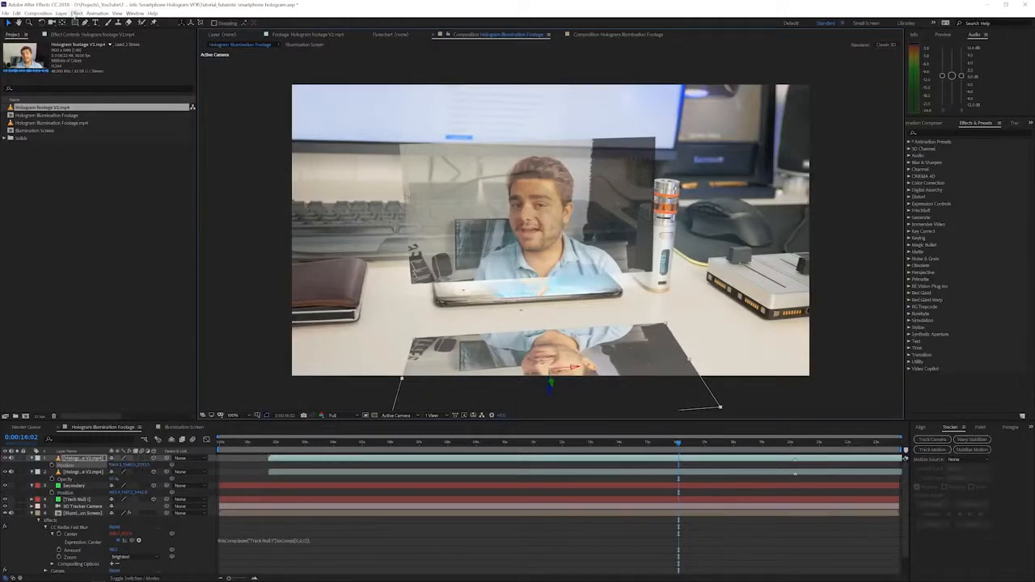
Step: Apply Gaussian Blur to the reflection layer and set its Blurriness to 100
{"action": "left_click", "coordinate": [76, 14]}
{"action": "mouse_move", "coordinate": [105, 67]}
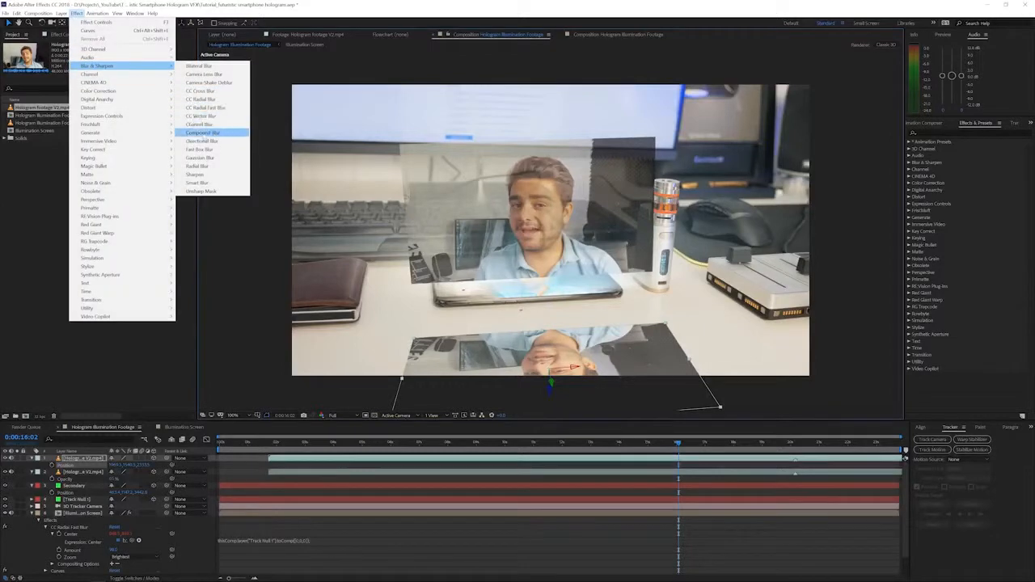
{"action": "left_click", "coordinate": [199, 158]}
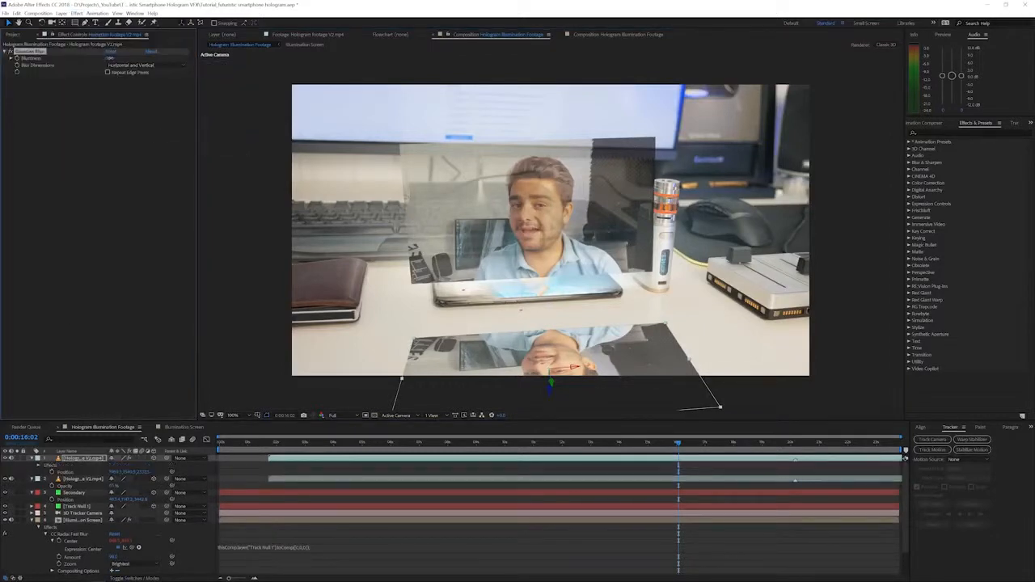
{"action": "left_click", "coordinate": [110, 58]}
{"action": "type", "text": "50"}
{"action": "key", "text": "Return"}
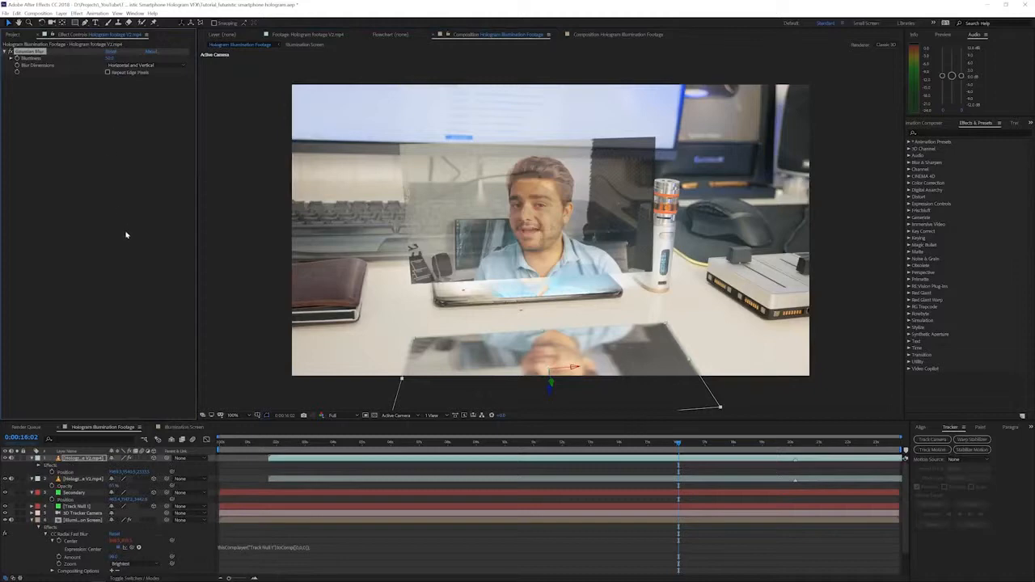
{"action": "left_click", "coordinate": [112, 59]}
{"action": "type", "text": "100"}
{"action": "key", "text": "Return"}
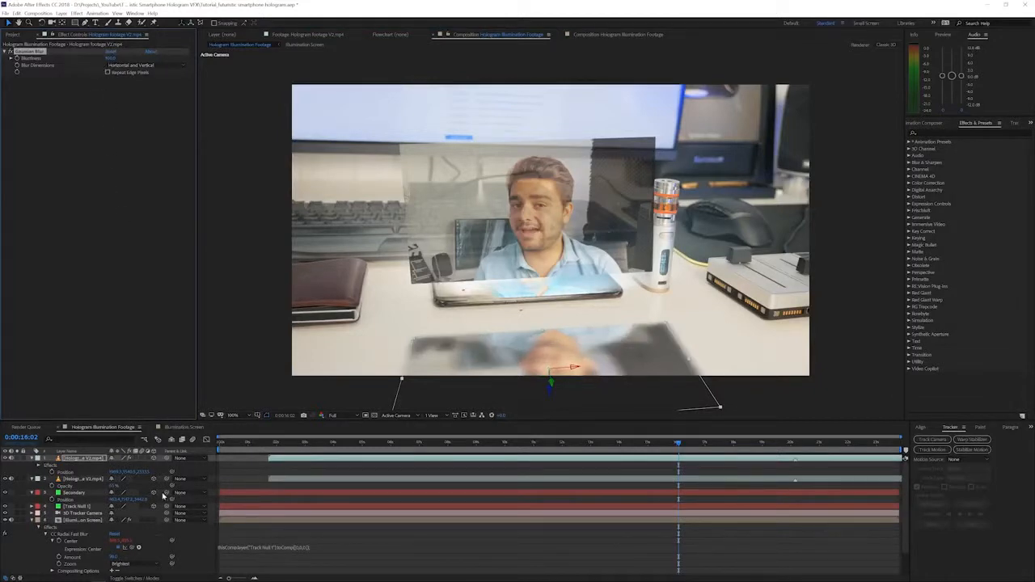
Step: Set the reflection layer's opacity to 10%
{"action": "key", "text": "t"}
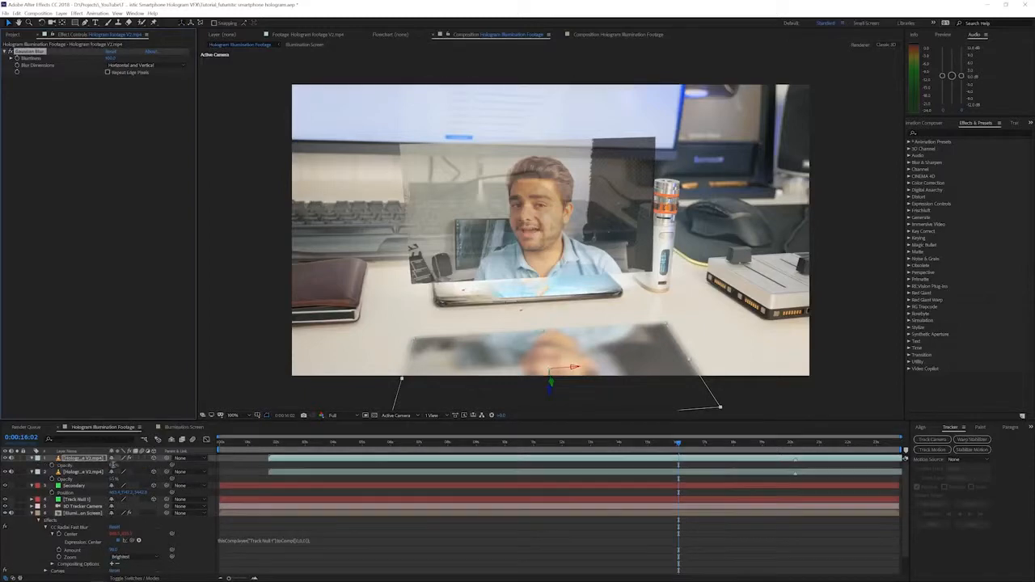
{"action": "left_click", "coordinate": [113, 465]}
{"action": "type", "text": "10"}
{"action": "key", "text": "Return"}
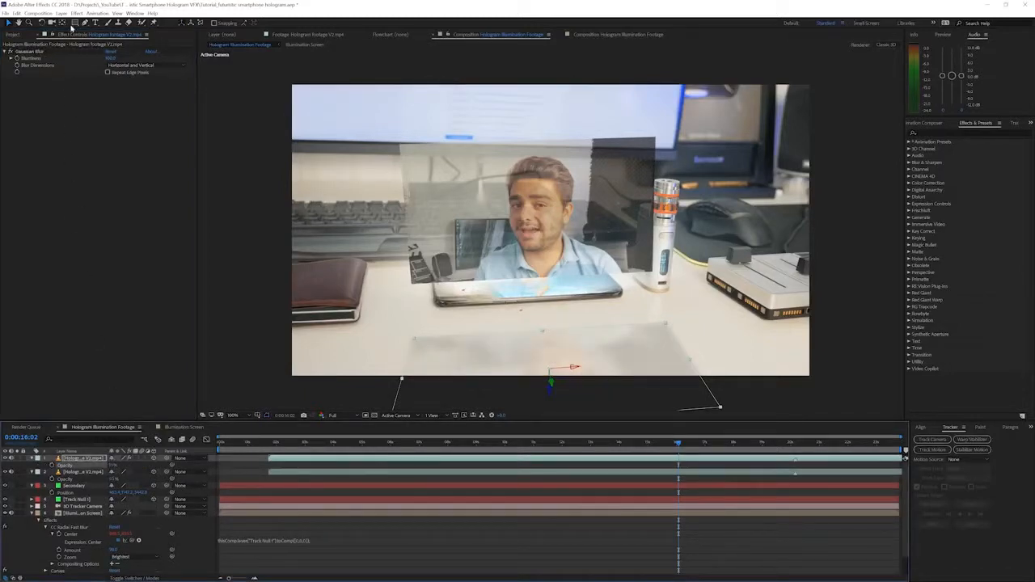
Step: Draw a four-point Pen mask around the lower part of the reflection, extending beyond the frame's bottom edge
{"action": "left_click", "coordinate": [84, 22]}
{"action": "left_click", "coordinate": [818, 328]}
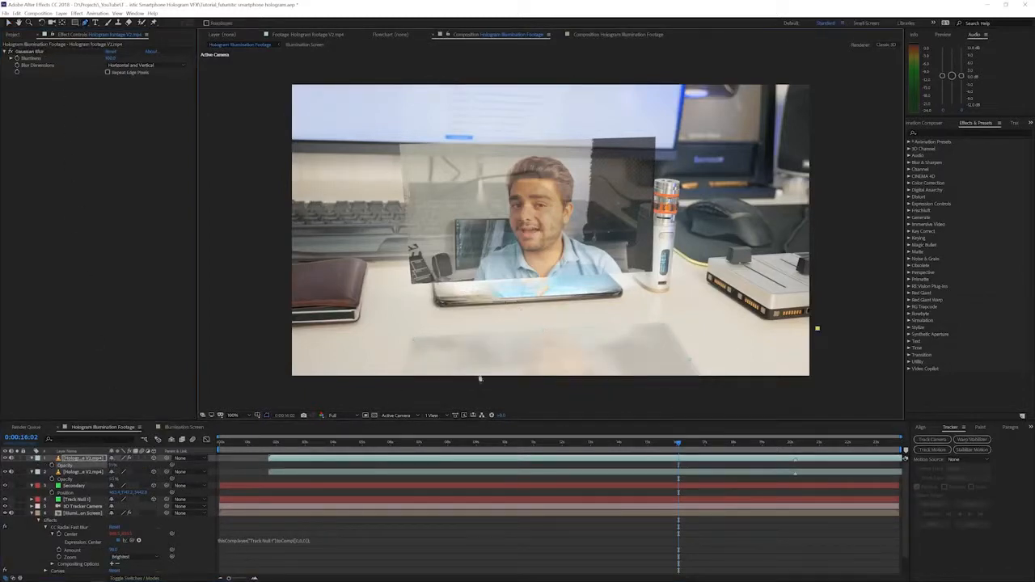
{"action": "left_click", "coordinate": [292, 378]}
{"action": "key", "text": "comma"}
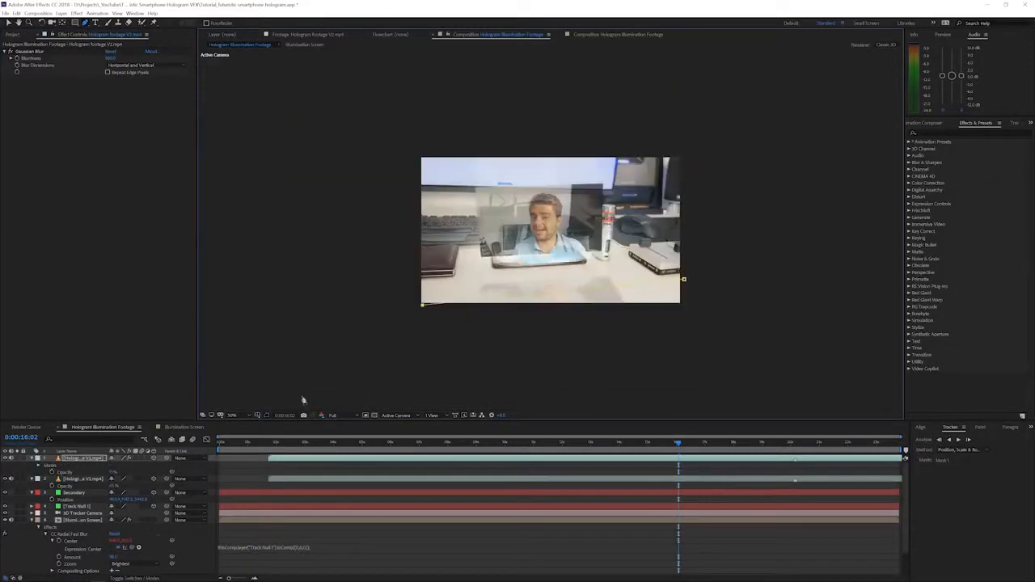
{"action": "left_click", "coordinate": [463, 378]}
{"action": "left_click", "coordinate": [755, 354]}
{"action": "left_click", "coordinate": [683, 280]}
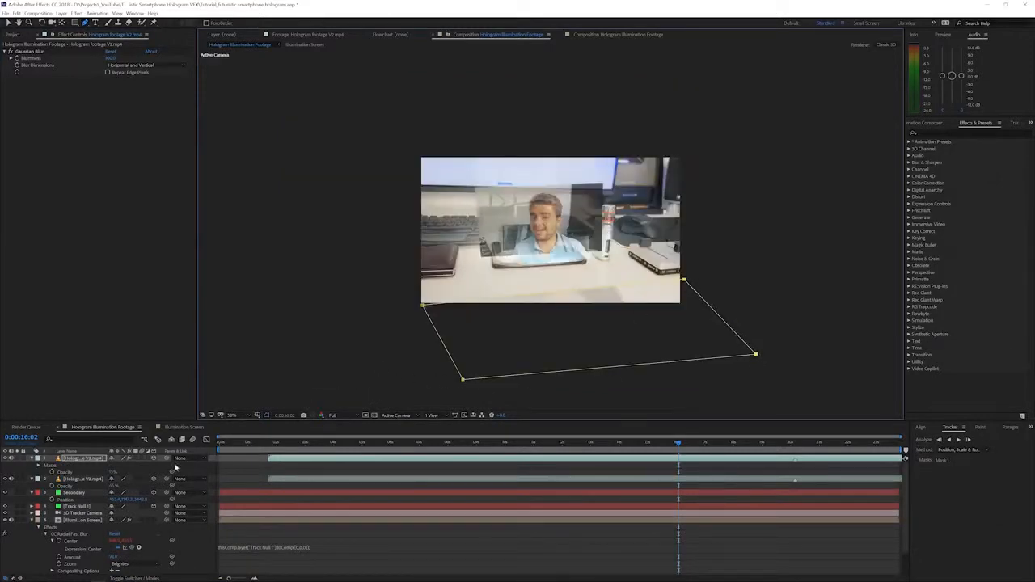
Step: Set the reflection's mask to Subtract with a large feather so the reflection fades out softly, and deselect the layer
{"action": "left_click", "coordinate": [123, 466]}
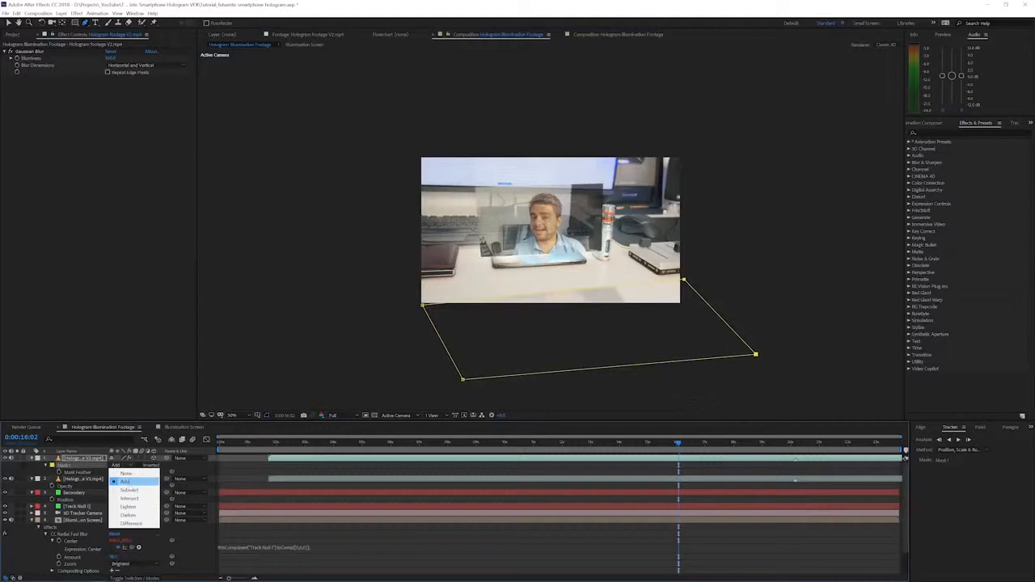
{"action": "left_click", "coordinate": [130, 490]}
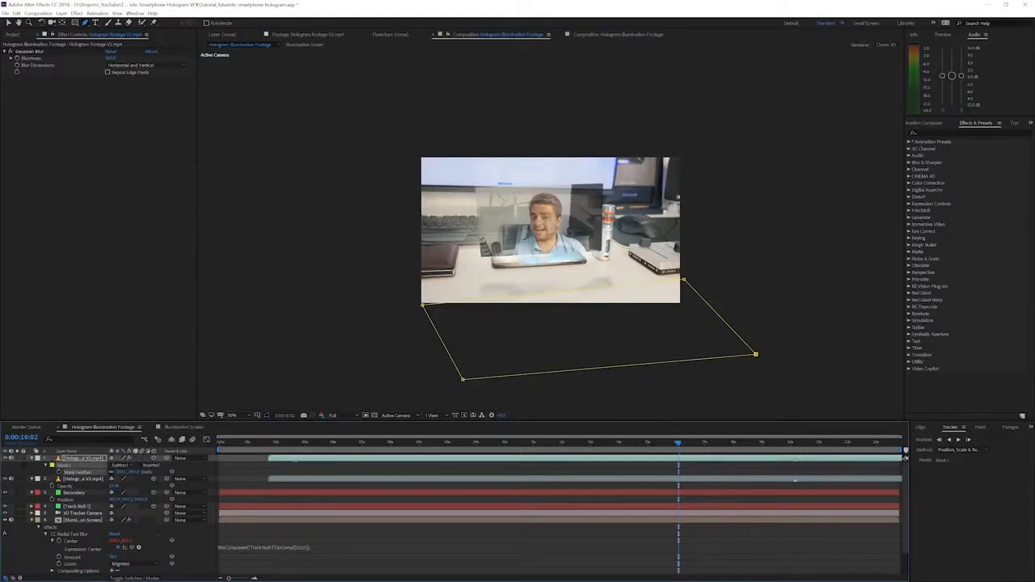
{"action": "key", "text": "v"}
{"action": "left_click", "coordinate": [417, 361]}
{"action": "scroll", "coordinate": [417, 361], "scroll_direction": "up", "scroll_amount": 1}
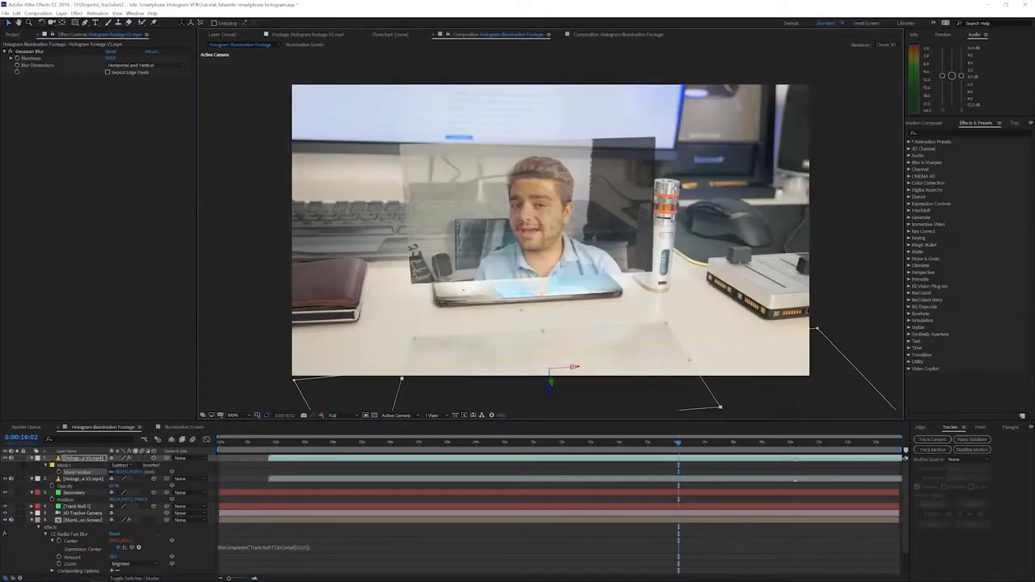
{"action": "left_click", "coordinate": [846, 326]}
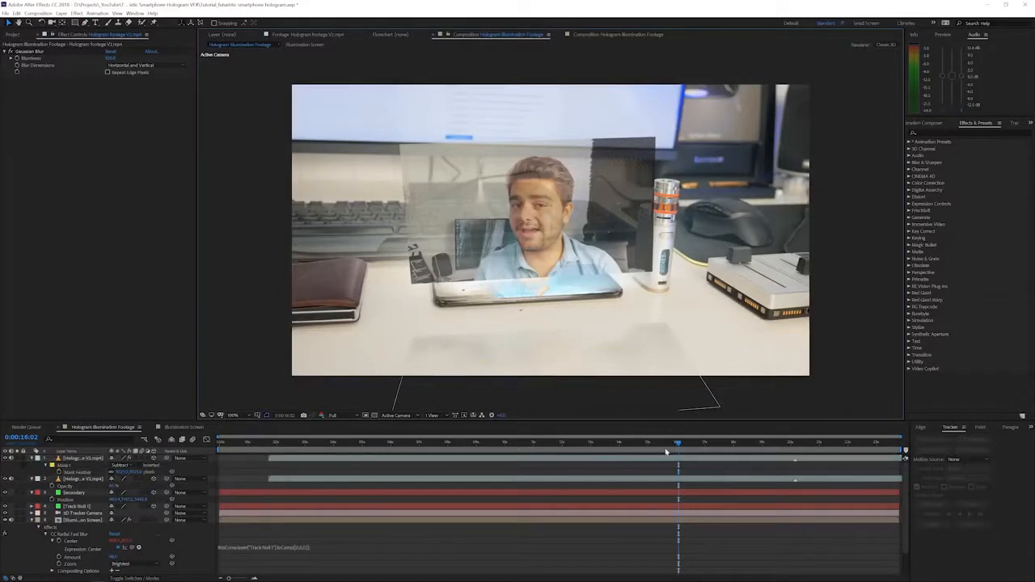
Step: Add Scale keyframes to both hologram footage layers, setting their scale to 0% at the start of the pop-in
{"action": "left_click_drag", "start_coordinate": [678, 443], "coordinate": [465, 443]}
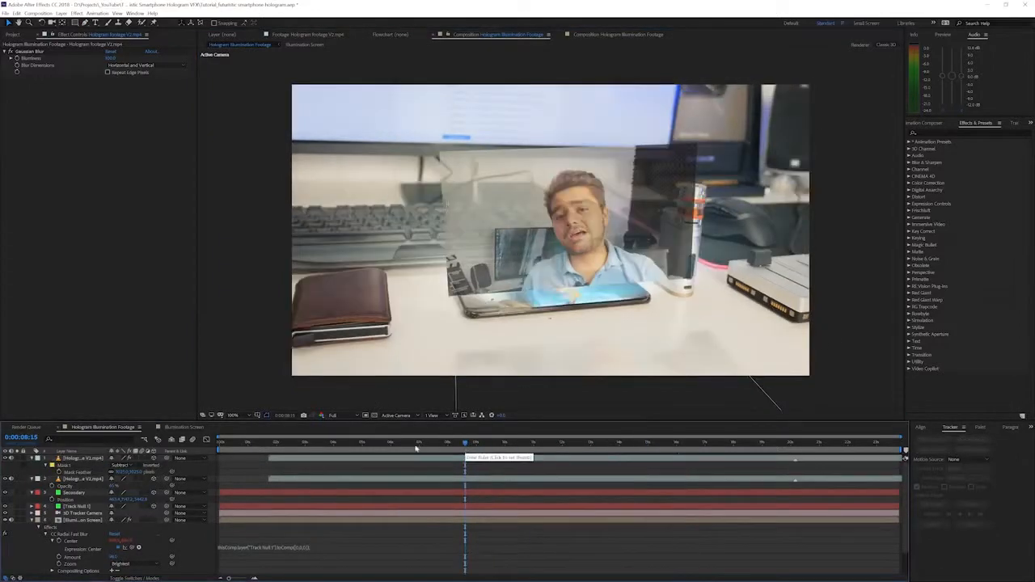
{"action": "left_click", "coordinate": [304, 443]}
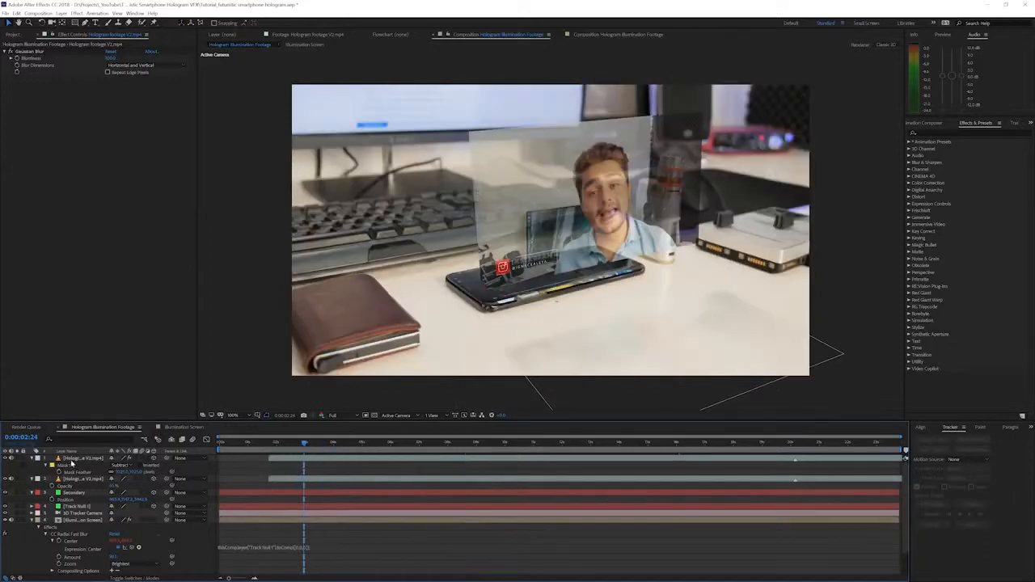
{"action": "left_click", "coordinate": [77, 459]}
{"action": "left_click", "coordinate": [75, 479], "text": "ctrl"}
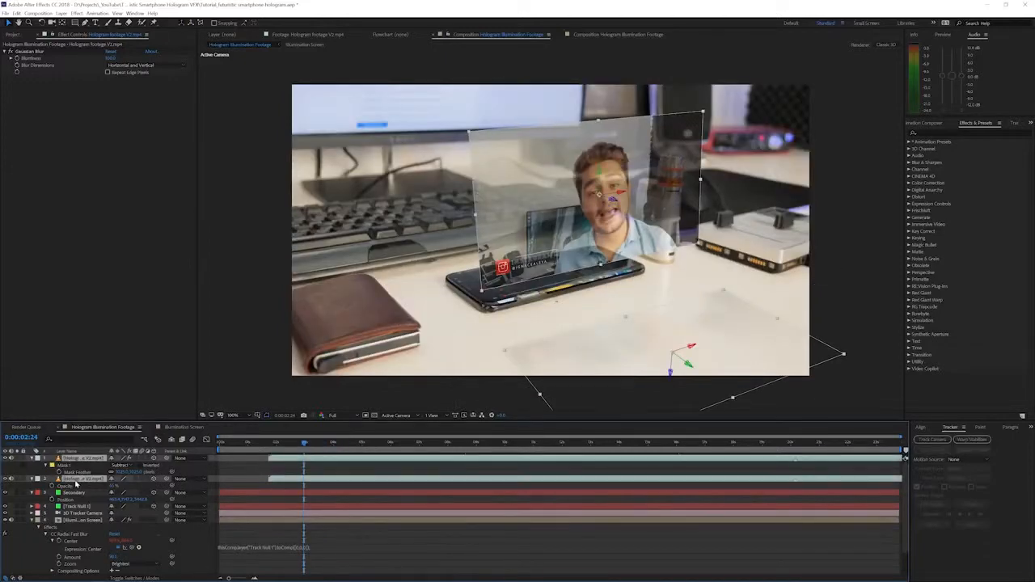
{"action": "key", "text": "s"}
{"action": "left_click", "coordinate": [53, 479]}
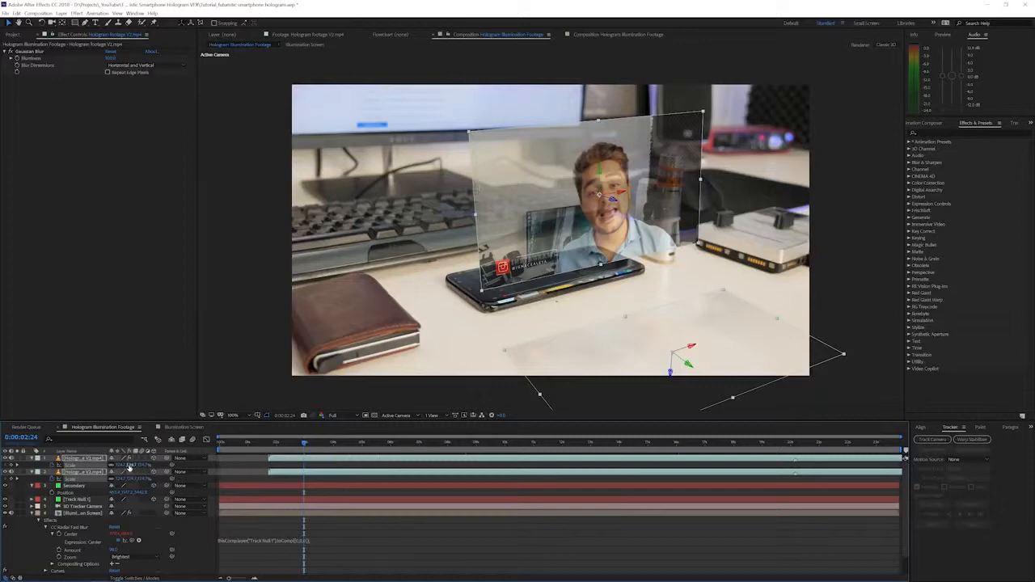
{"action": "left_click", "coordinate": [129, 465]}
{"action": "type", "text": "0"}
{"action": "key", "text": "Return"}
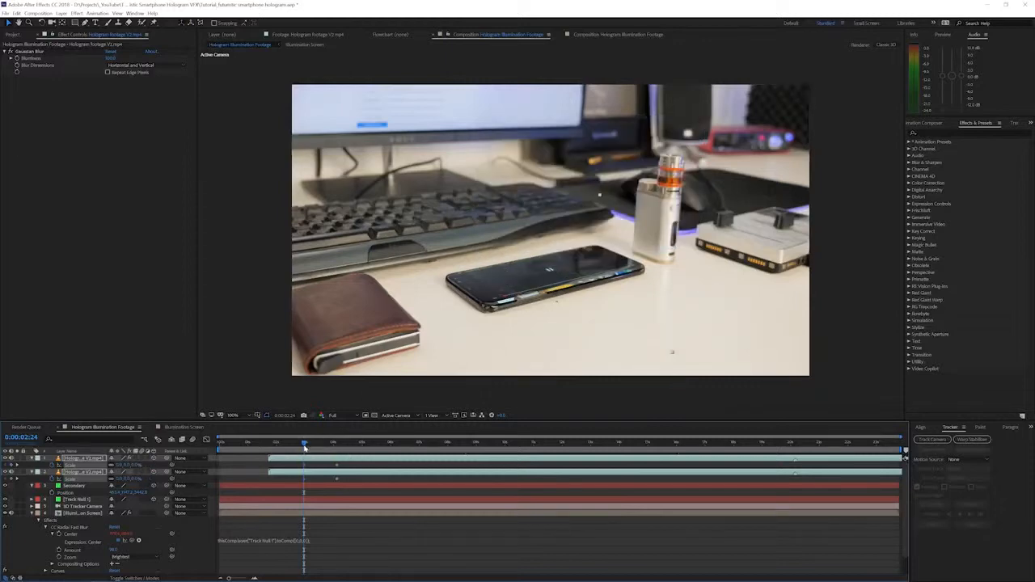
Step: Apply Easy Ease In to the full-size Scale keyframes of both hologram layers
{"action": "left_click_drag", "start_coordinate": [304, 447], "coordinate": [345, 443]}
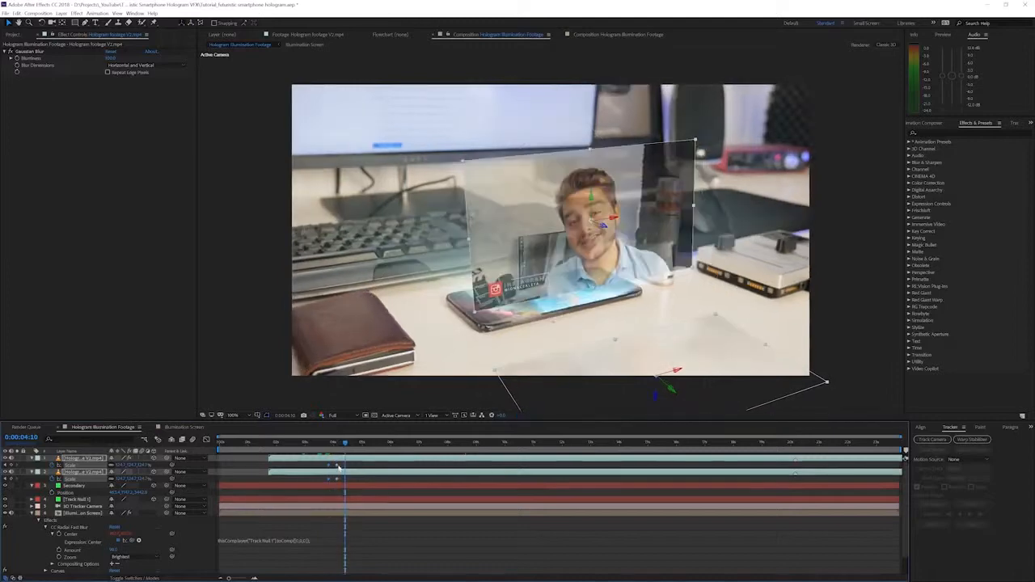
{"action": "left_click", "coordinate": [338, 466]}
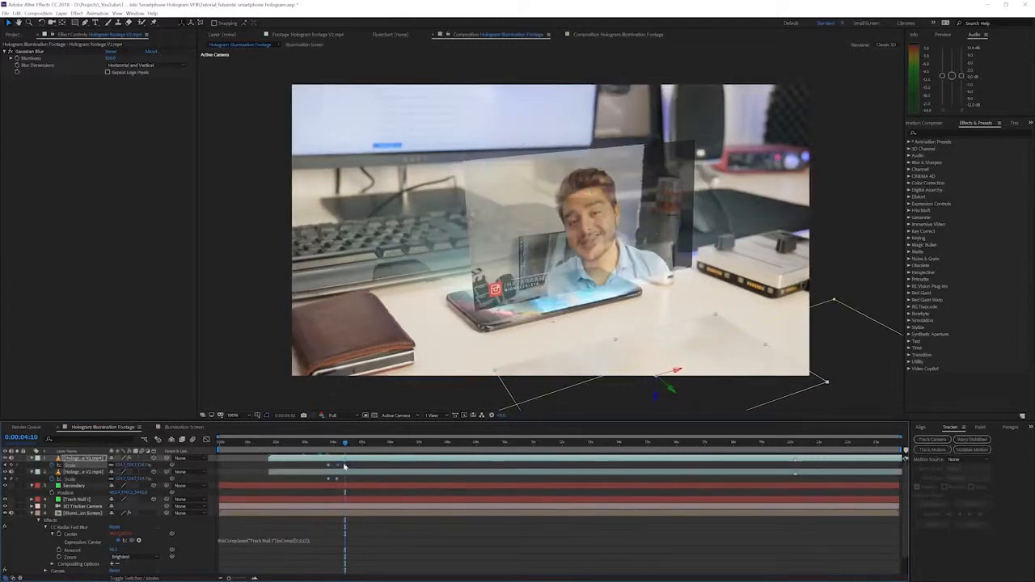
{"action": "left_click_drag", "start_coordinate": [345, 463], "coordinate": [332, 482]}
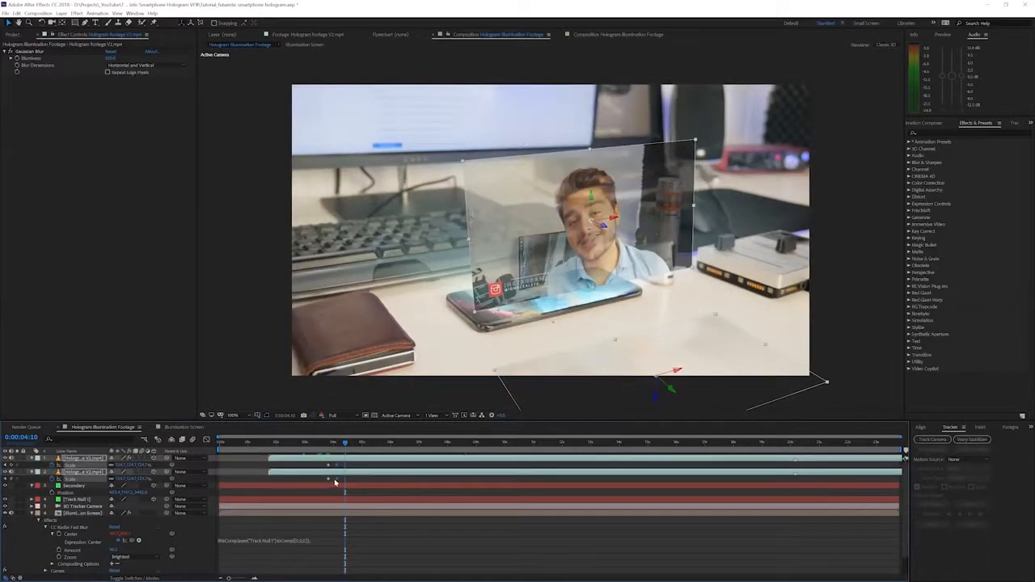
{"action": "right_click", "coordinate": [335, 482]}
{"action": "mouse_move", "coordinate": [372, 570]}
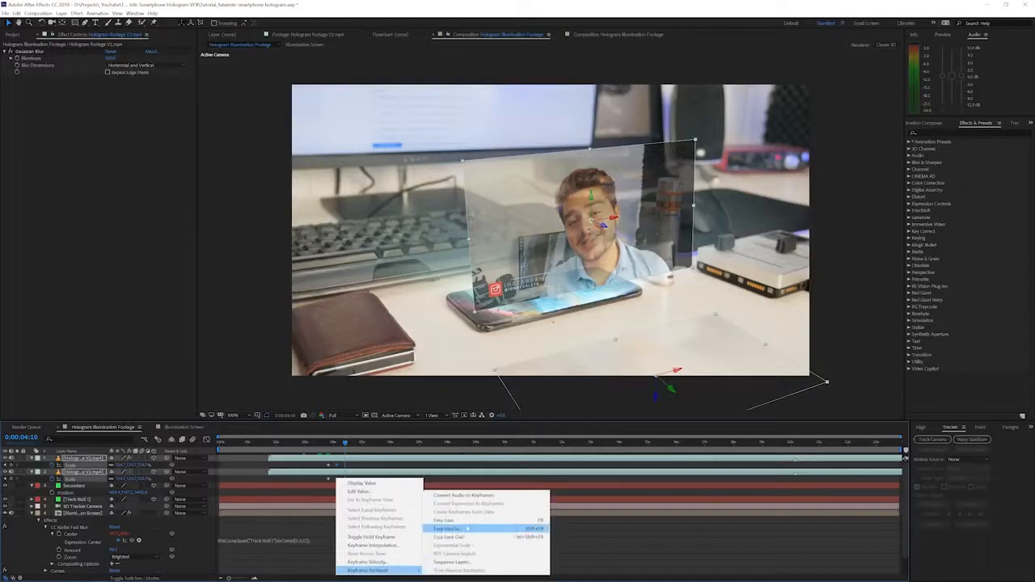
{"action": "left_click", "coordinate": [466, 528]}
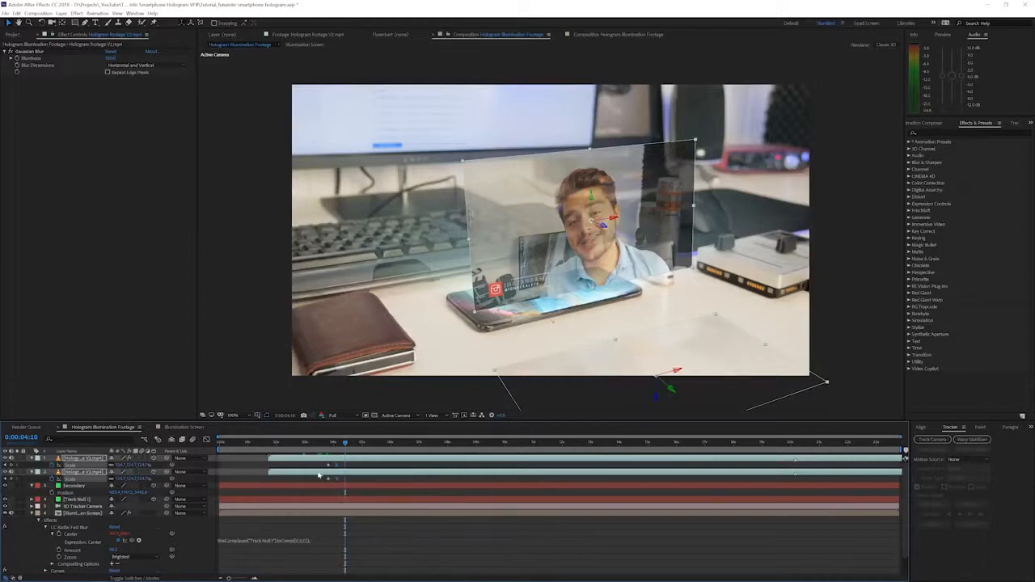
Step: Lengthen the incoming ease of the final Scale keyframes in the Graph Editor so the scaling slows down smoothly
{"action": "left_click", "coordinate": [207, 440]}
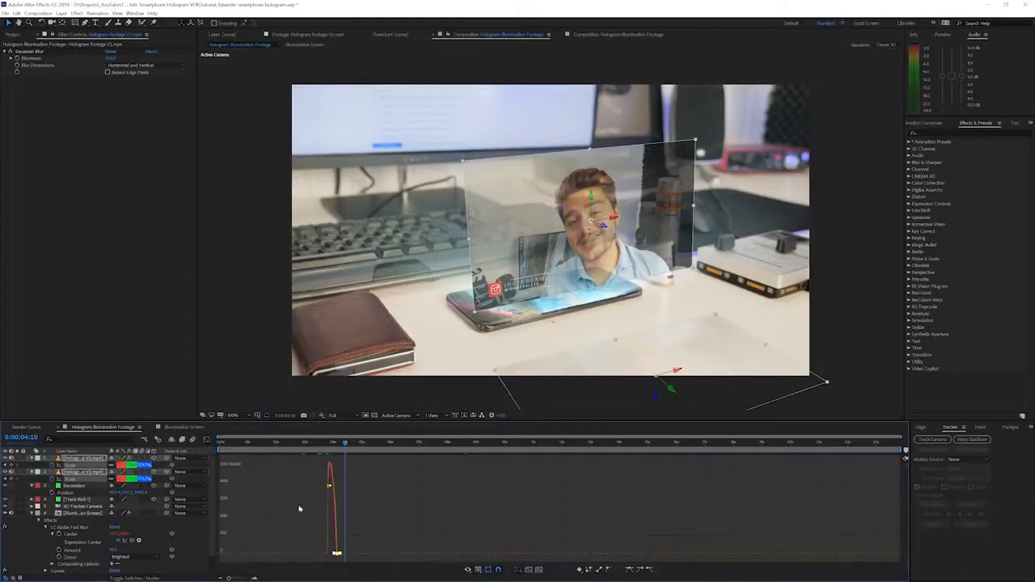
{"action": "left_click", "coordinate": [256, 577]}
{"action": "left_click", "coordinate": [256, 578]}
{"action": "left_click", "coordinate": [256, 577]}
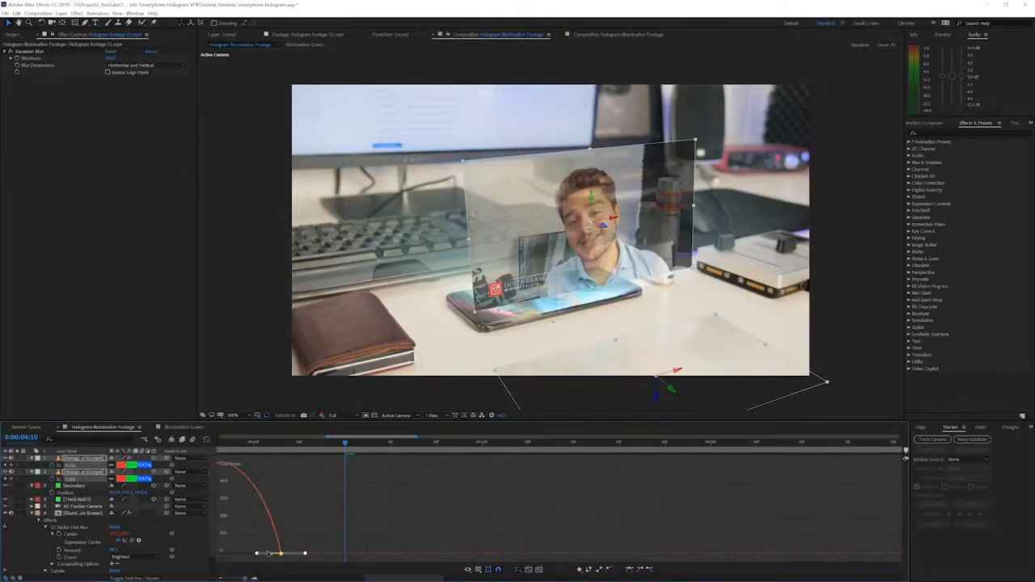
{"action": "left_click_drag", "start_coordinate": [269, 553], "coordinate": [246, 553]}
{"action": "left_click", "coordinate": [207, 441]}
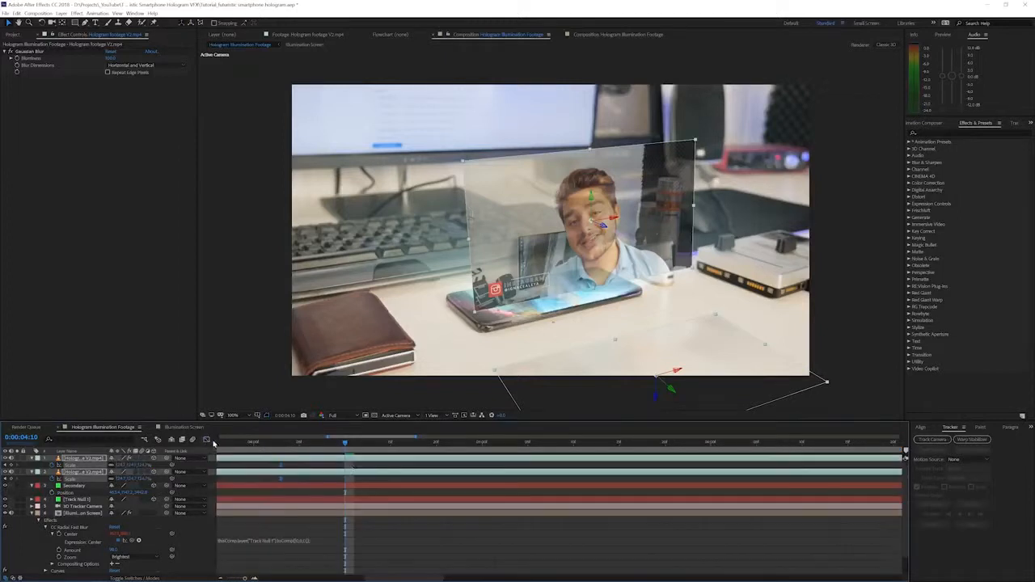
Step: Preview the hologram's scale-up animation around the four-second mark
{"action": "left_click_drag", "start_coordinate": [346, 453], "coordinate": [256, 451]}
{"action": "left_click", "coordinate": [221, 578]}
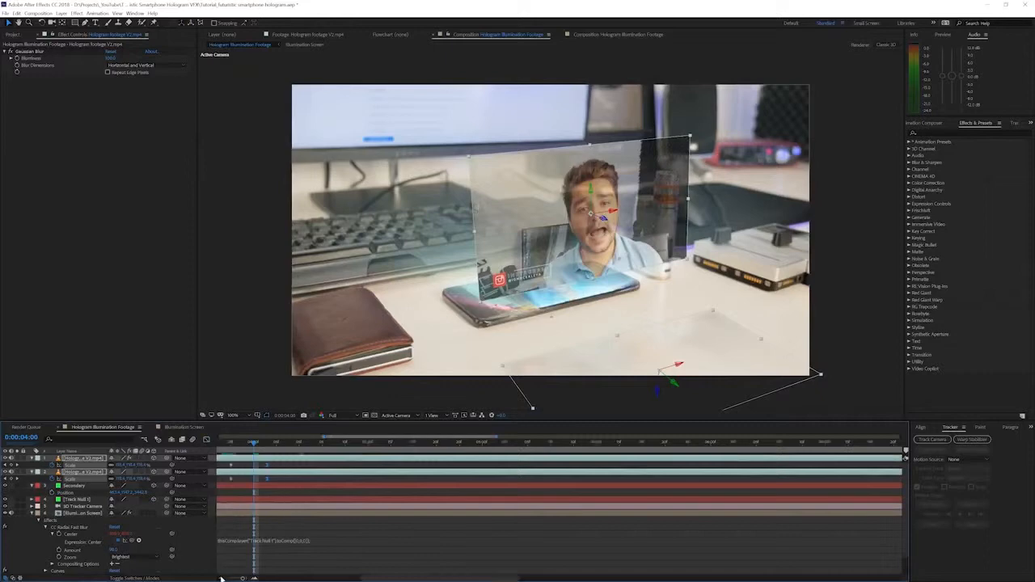
{"action": "left_click", "coordinate": [222, 578]}
{"action": "left_click", "coordinate": [222, 578]}
{"action": "left_click", "coordinate": [221, 578]}
{"action": "key", "text": "space"}
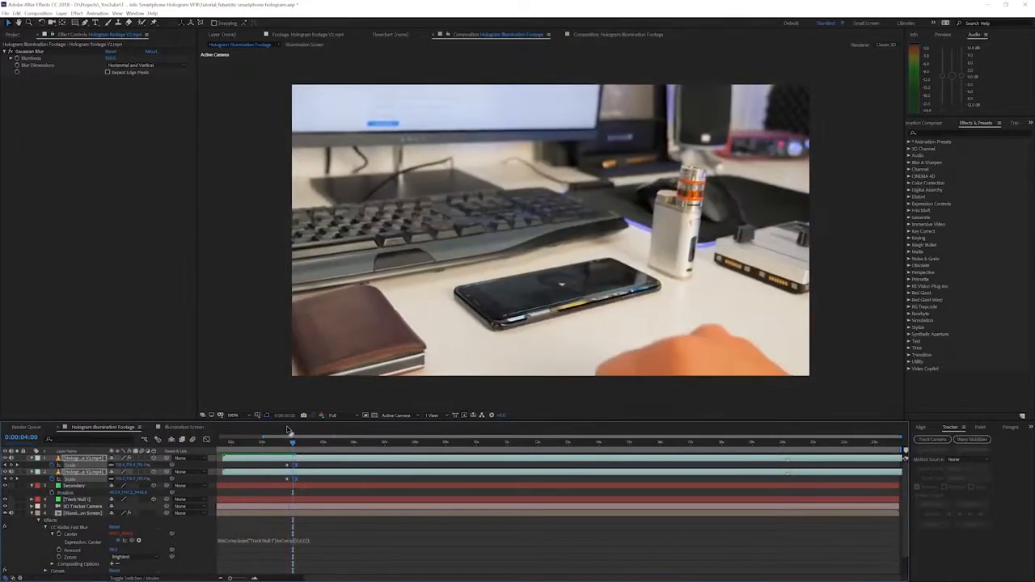
{"action": "key", "text": "space"}
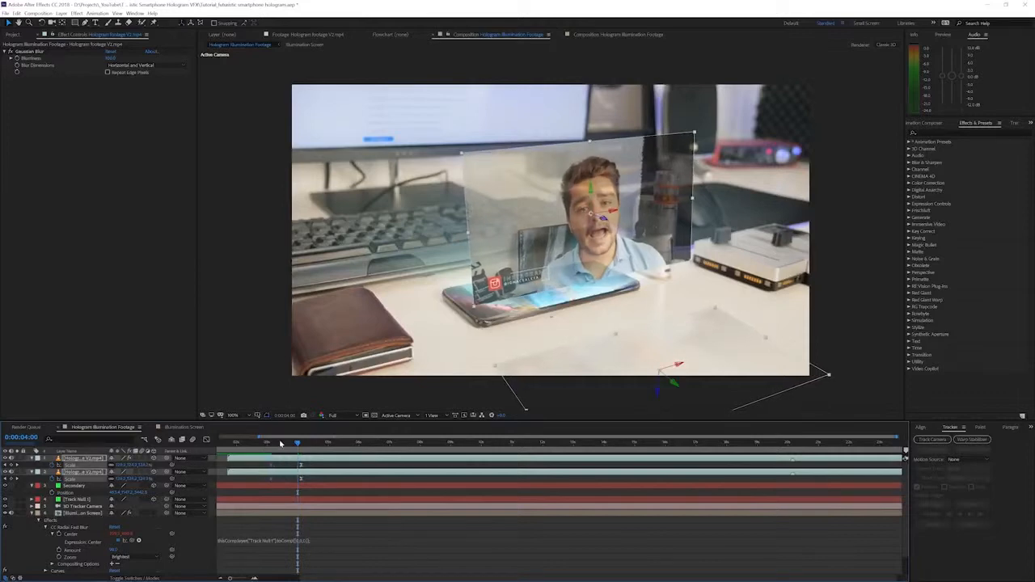
Step: Keyframe Opacity on both hologram layers, keeping their current opacity at 0:00:04:03 and setting 0% at 0:00:03:03, and check the fade-in
{"action": "left_click_drag", "start_coordinate": [296, 437], "coordinate": [304, 439]}
{"action": "left_click", "coordinate": [297, 442]}
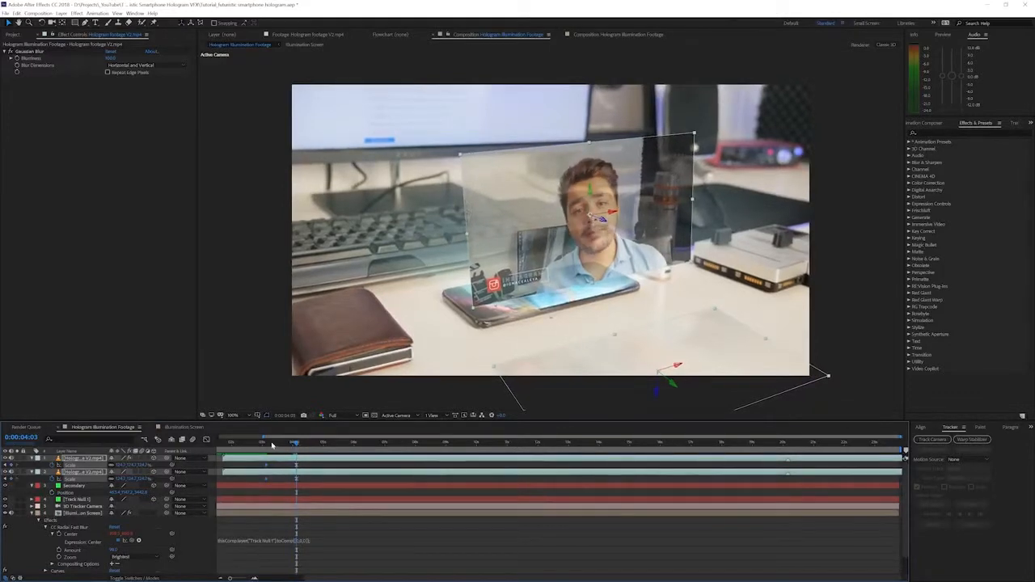
{"action": "key", "text": "t"}
{"action": "key", "text": "shift+s"}
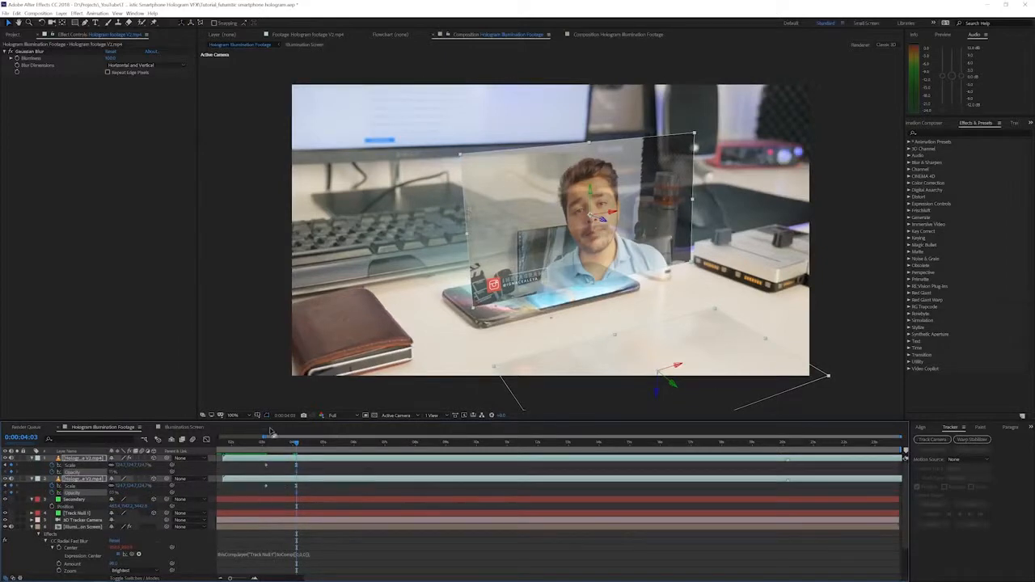
{"action": "left_click", "coordinate": [266, 443]}
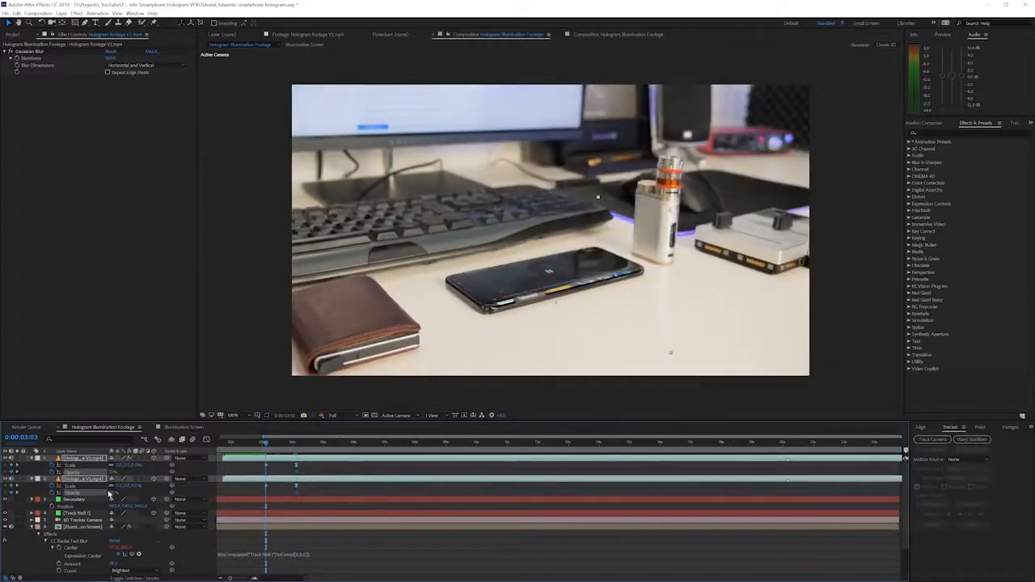
{"action": "left_click", "coordinate": [111, 473]}
{"action": "type", "text": "0"}
{"action": "key", "text": "Return"}
{"action": "key", "text": "space"}
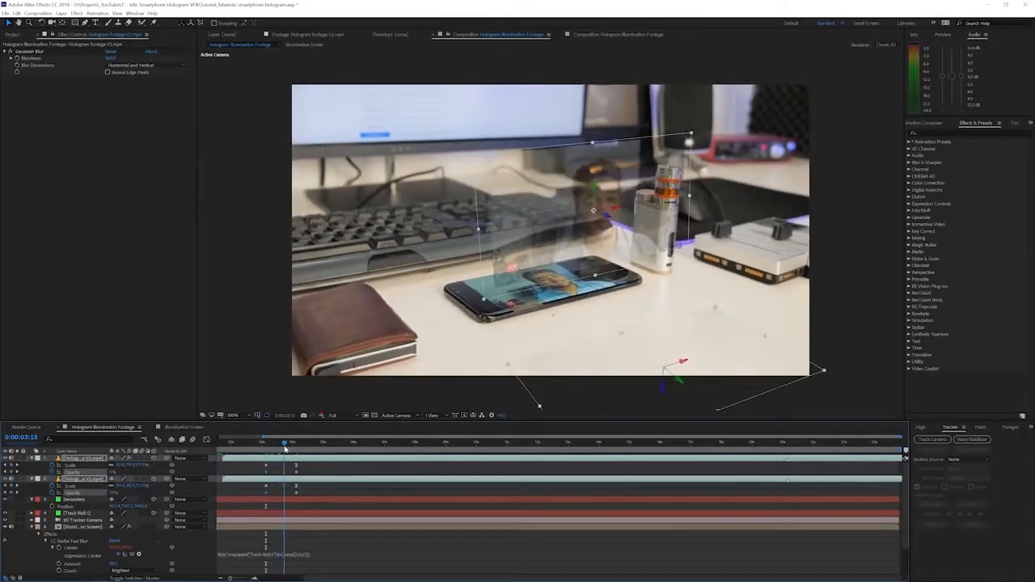
{"action": "left_click_drag", "start_coordinate": [285, 448], "coordinate": [266, 463]}
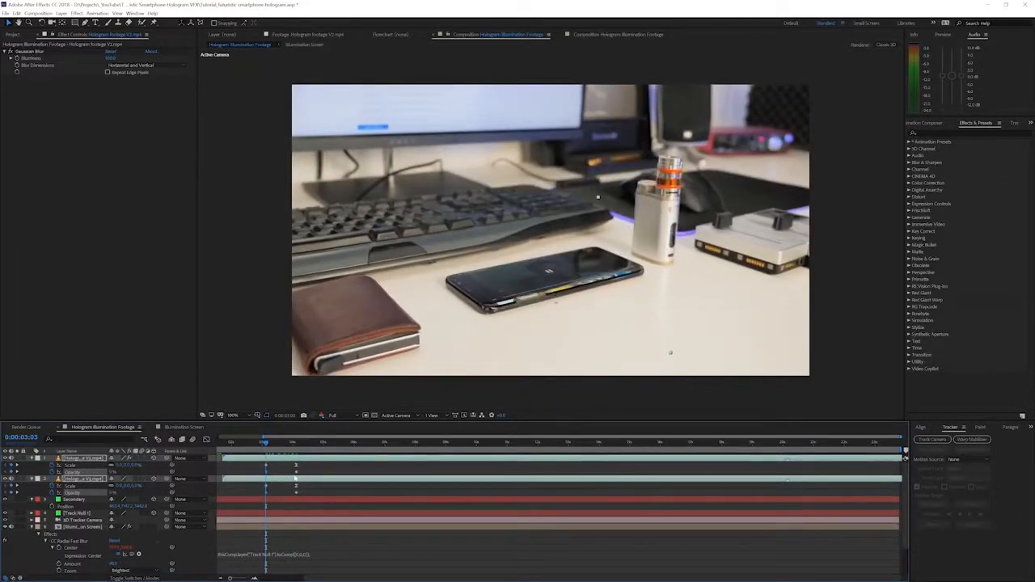
Step: Apply a Gaussian Blur effect to the upright hologram footage layer only, leaving the reflection layer as it is
{"action": "left_click", "coordinate": [287, 472]}
{"action": "left_click", "coordinate": [288, 458]}
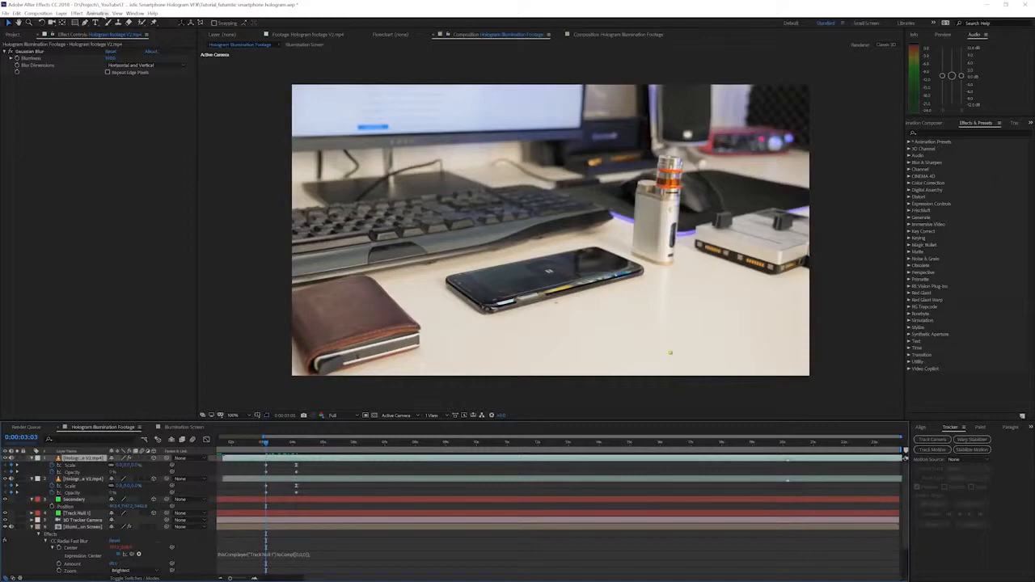
{"action": "left_click", "coordinate": [80, 480]}
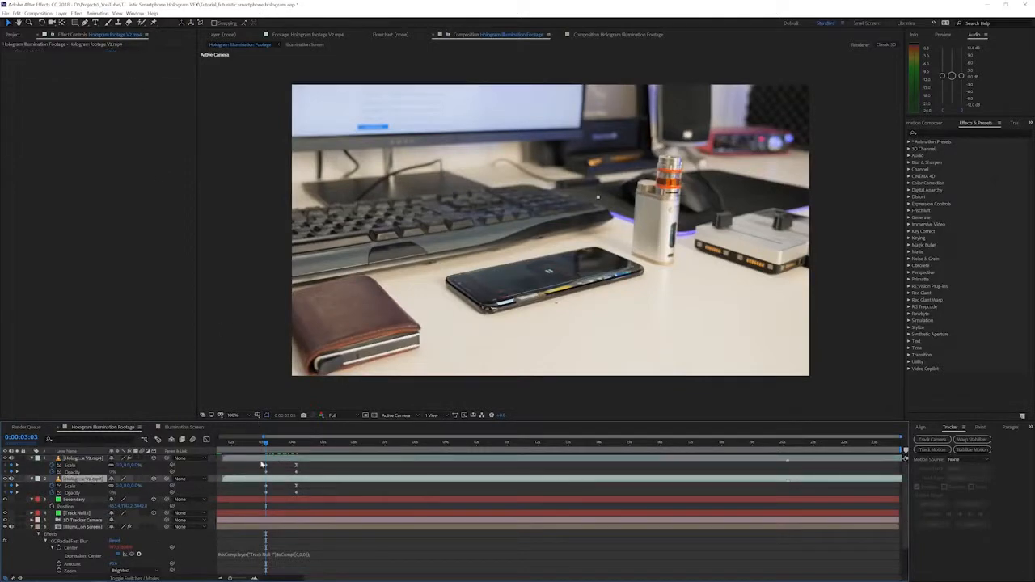
{"action": "left_click_drag", "start_coordinate": [280, 448], "coordinate": [307, 446]}
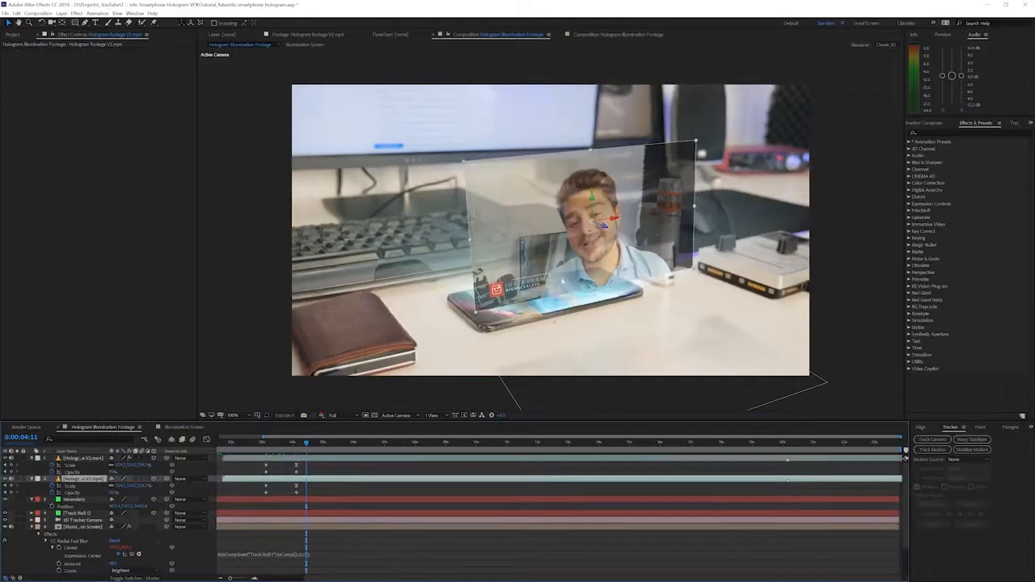
{"action": "left_click", "coordinate": [77, 13]}
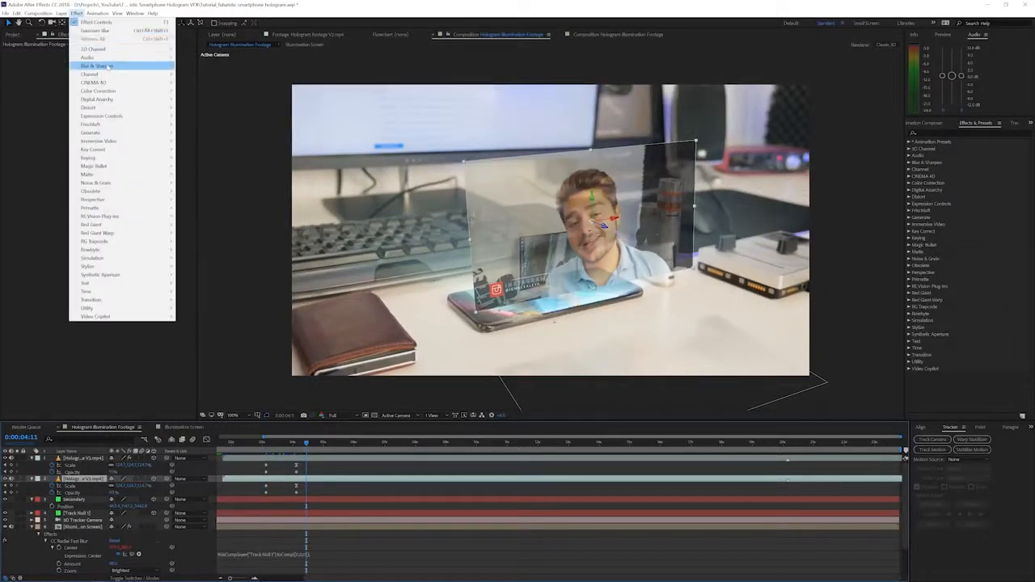
{"action": "mouse_move", "coordinate": [129, 66]}
{"action": "left_click", "coordinate": [200, 158]}
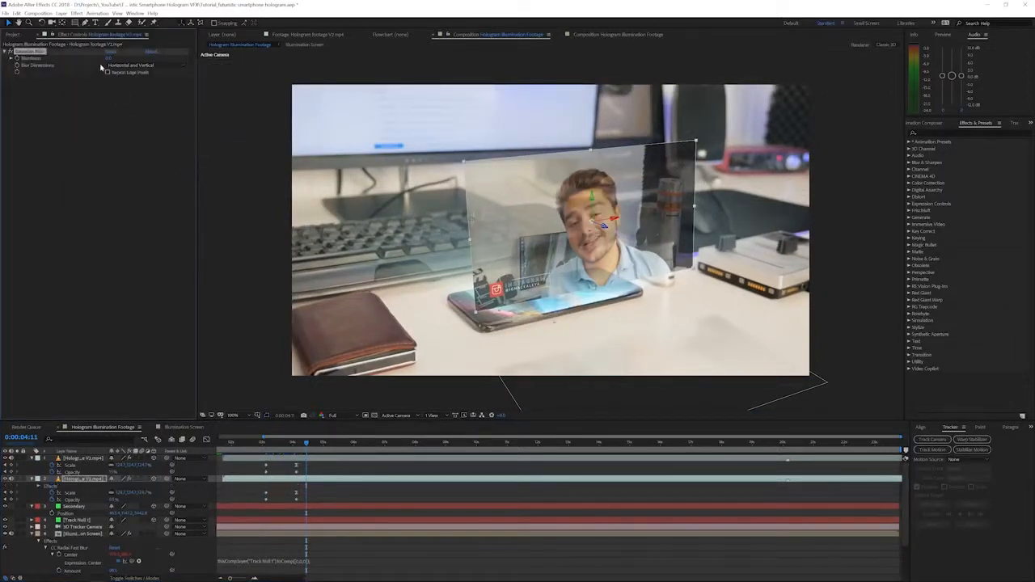
Step: Animate the upright hologram's Blurriness from heavily blurred at 0:00:03:03 down to 0 at 0:00:04:03, and preview the result
{"action": "left_click_drag", "start_coordinate": [146, 58], "coordinate": [159, 57]}
{"action": "left_click_drag", "start_coordinate": [277, 63], "coordinate": [302, 64]}
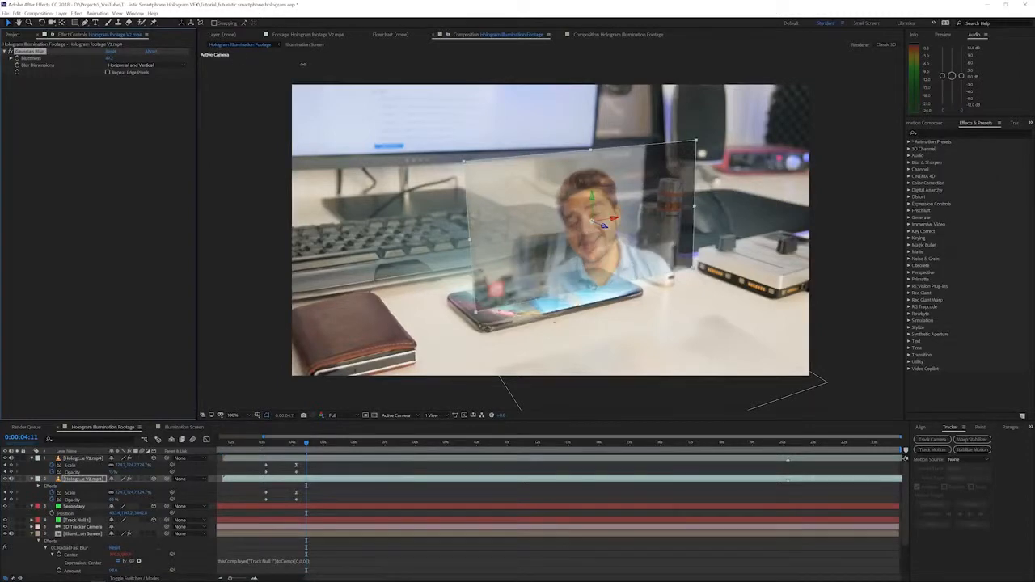
{"action": "left_click_drag", "start_coordinate": [480, 66], "coordinate": [508, 70]}
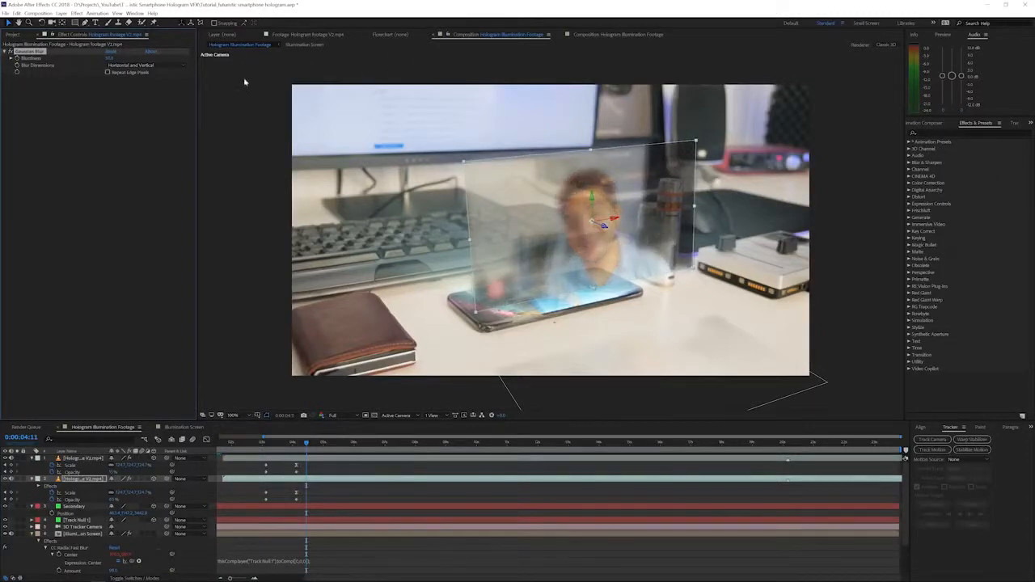
{"action": "left_click_drag", "start_coordinate": [279, 443], "coordinate": [265, 443]}
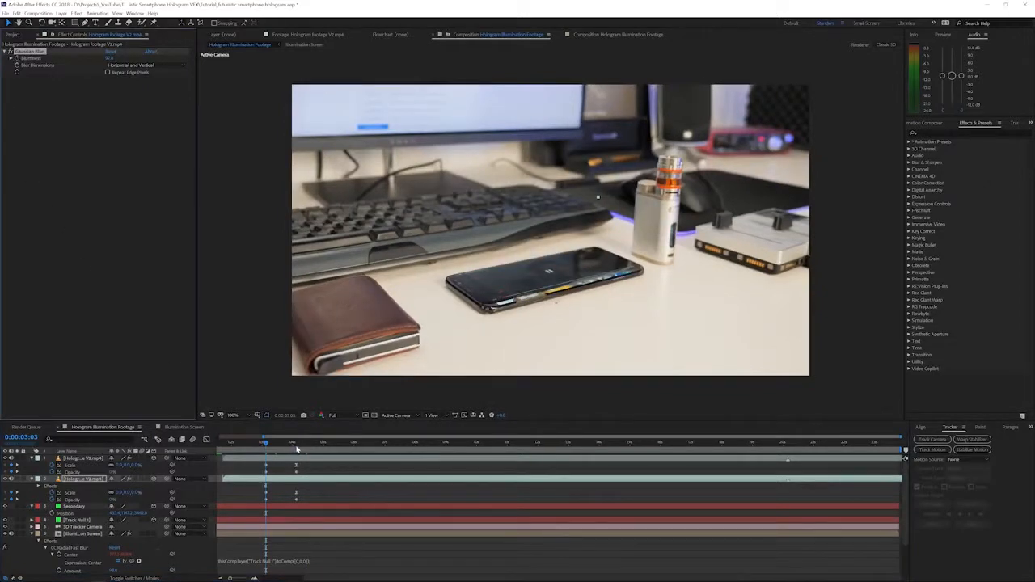
{"action": "left_click", "coordinate": [296, 445]}
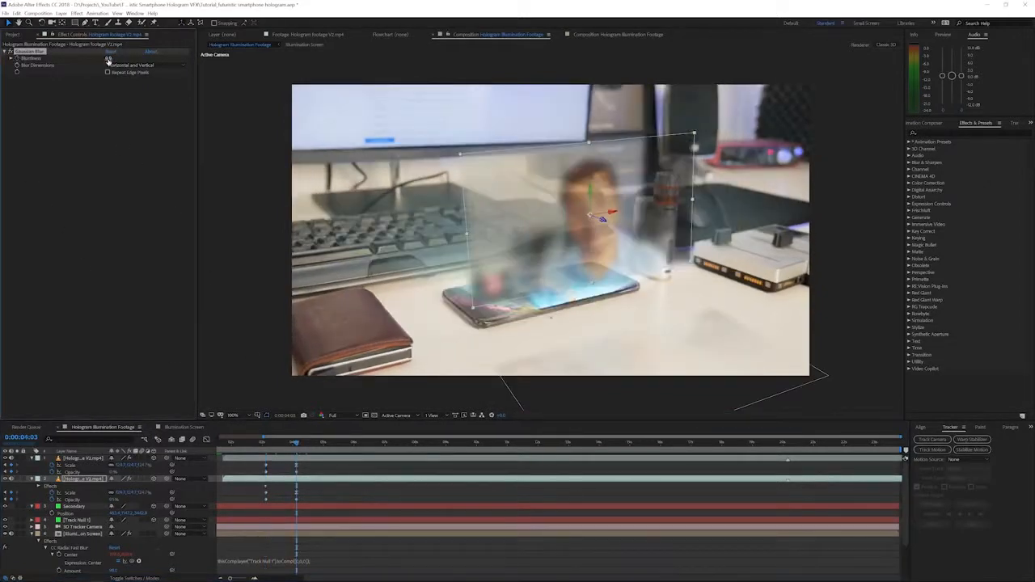
{"action": "key", "text": "space"}
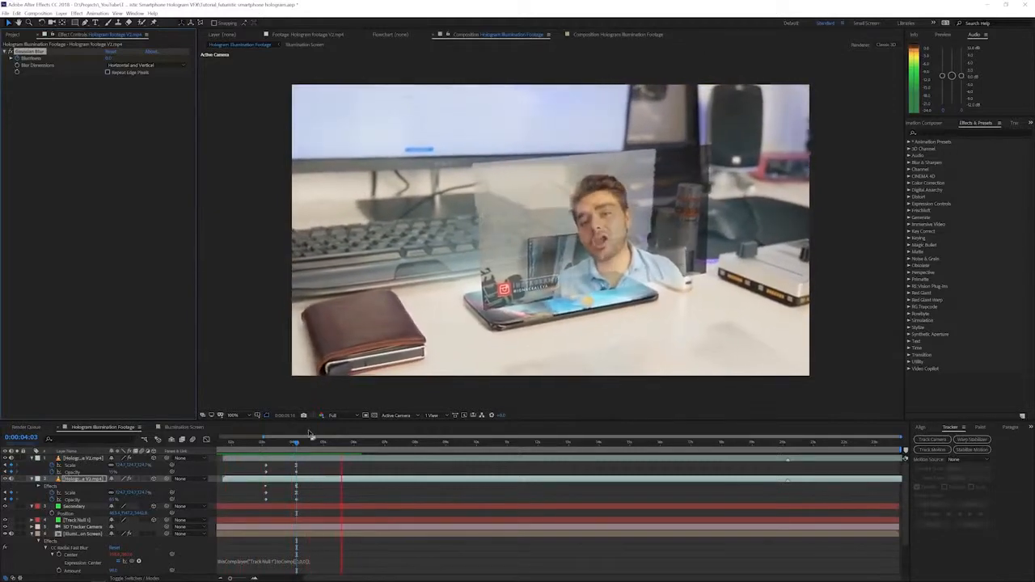
Step: Move the illumination screen layer above both hologram footage layers in the stack and preview the composition
{"action": "left_click_drag", "start_coordinate": [312, 443], "coordinate": [325, 443]}
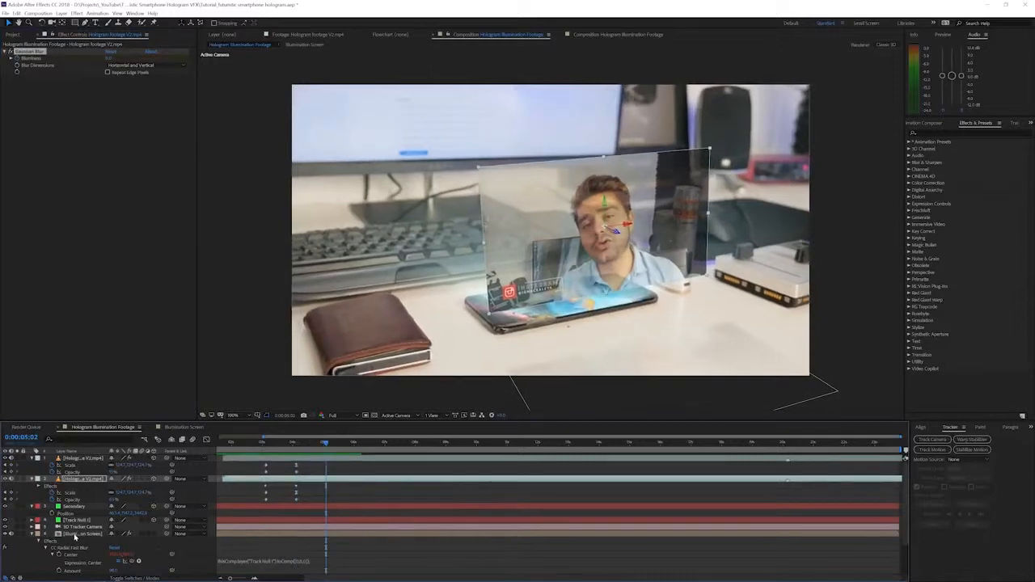
{"action": "left_click_drag", "start_coordinate": [75, 533], "coordinate": [78, 458]}
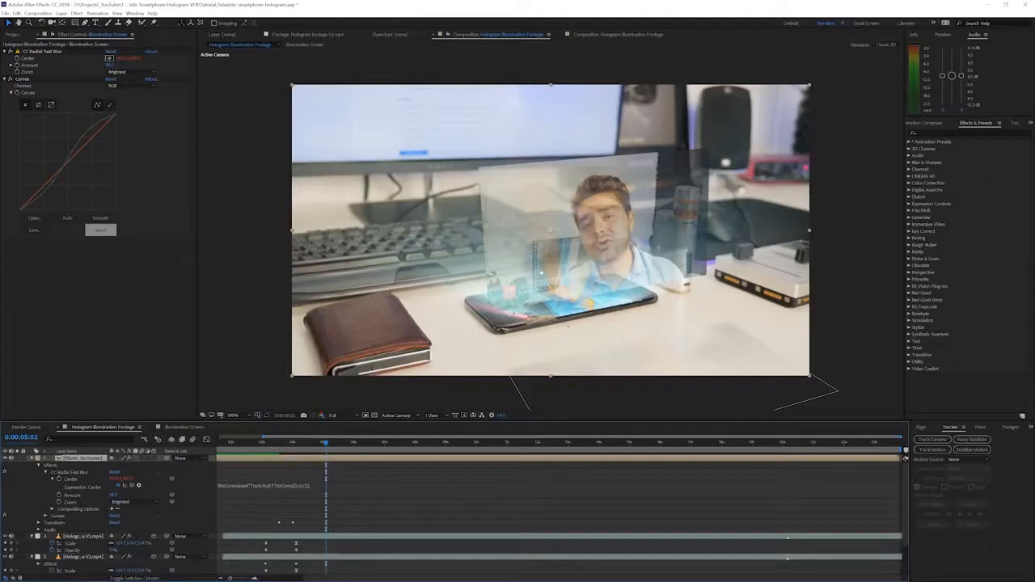
{"action": "key", "text": "space"}
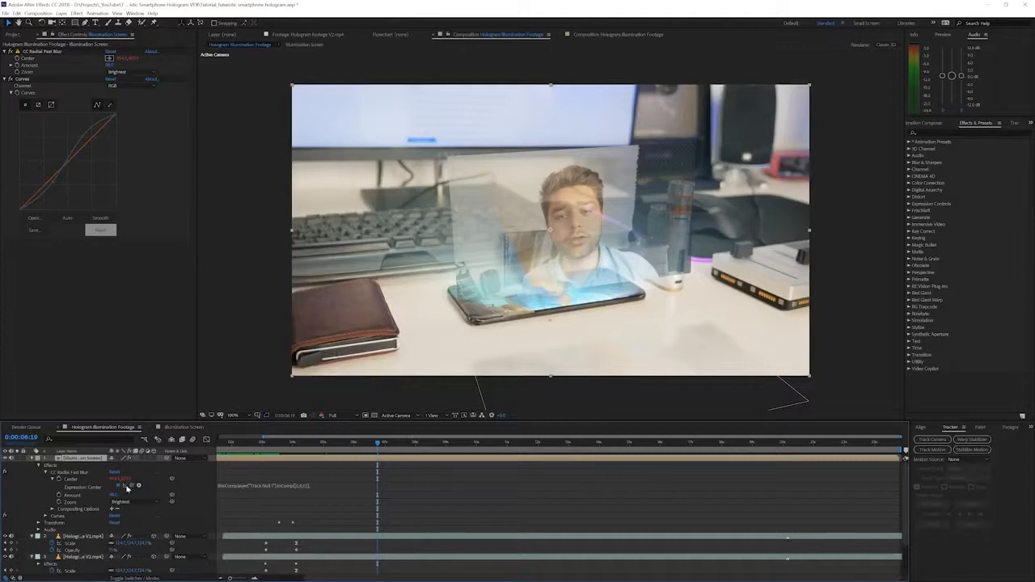
Step: Adjust the upright hologram's final Opacity keyframe, remove the stray keyframe near 0:00:06:18, and check the transparency at several points in the timeline
{"action": "left_click", "coordinate": [88, 537]}
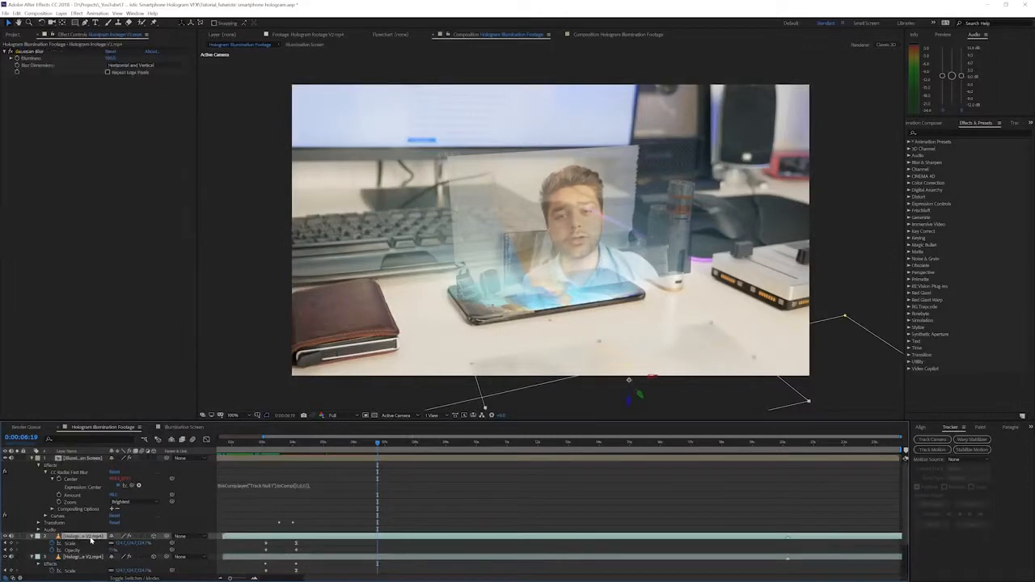
{"action": "left_click", "coordinate": [91, 558]}
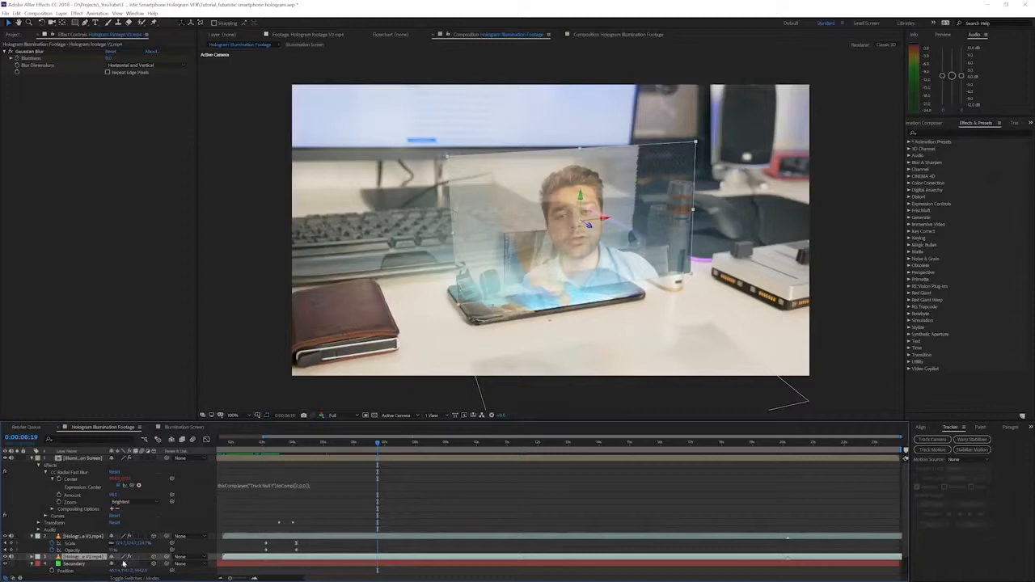
{"action": "scroll", "coordinate": [123, 563], "scroll_direction": "down", "scroll_amount": 1}
{"action": "key", "text": "t"}
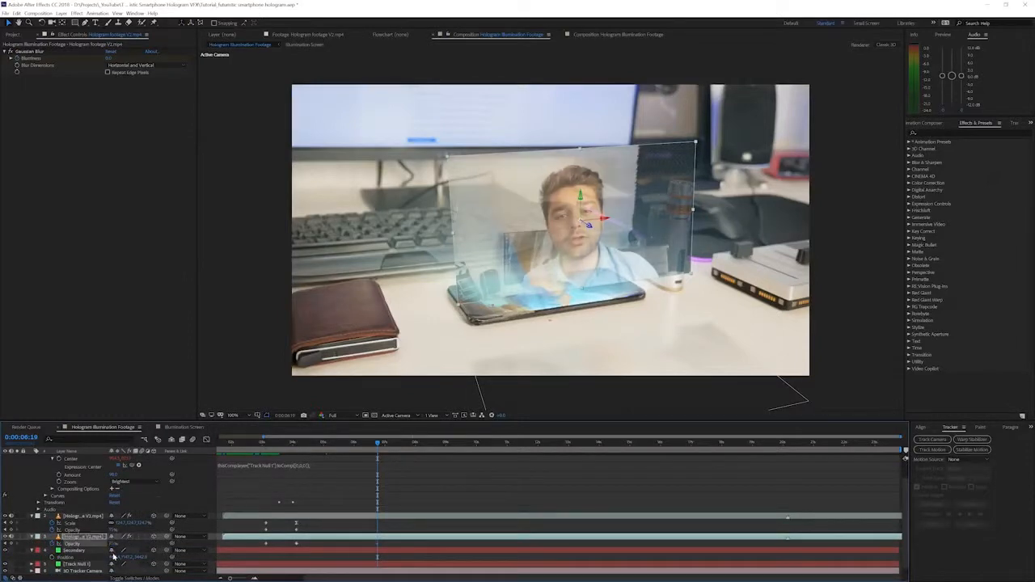
{"action": "left_click", "coordinate": [393, 499]}
{"action": "left_click", "coordinate": [507, 444]}
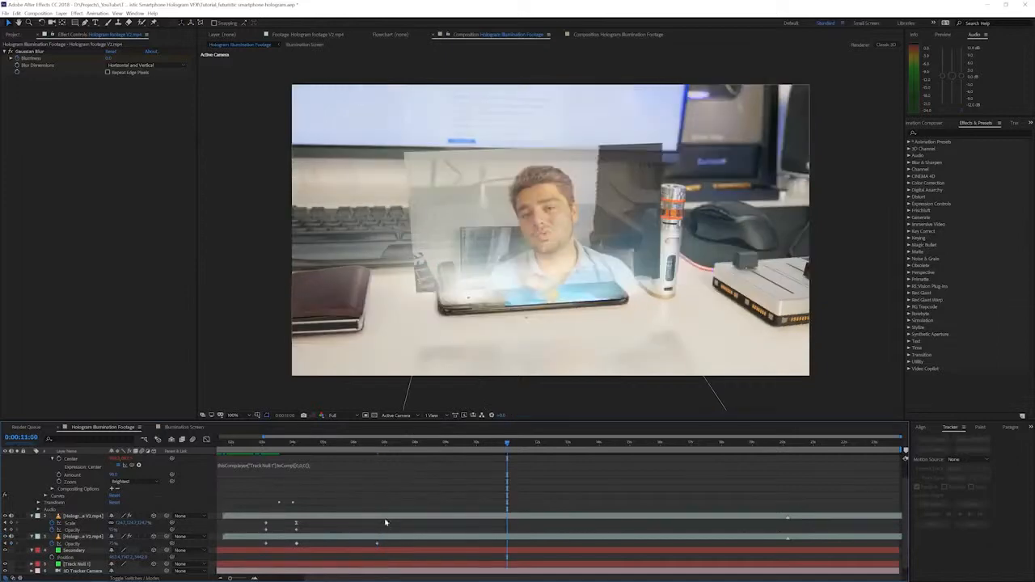
{"action": "left_click", "coordinate": [297, 543]}
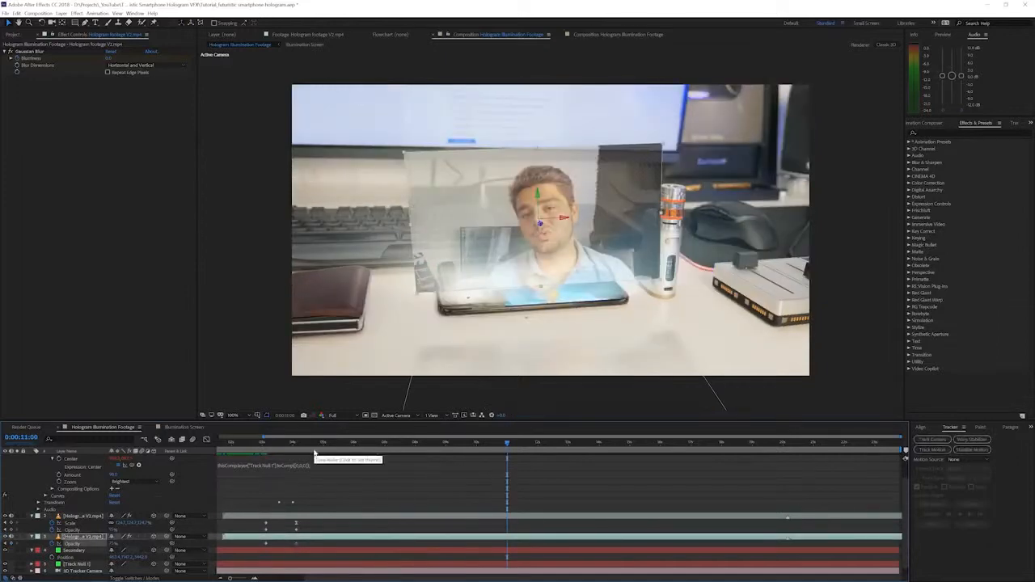
{"action": "left_click_drag", "start_coordinate": [310, 444], "coordinate": [302, 444]}
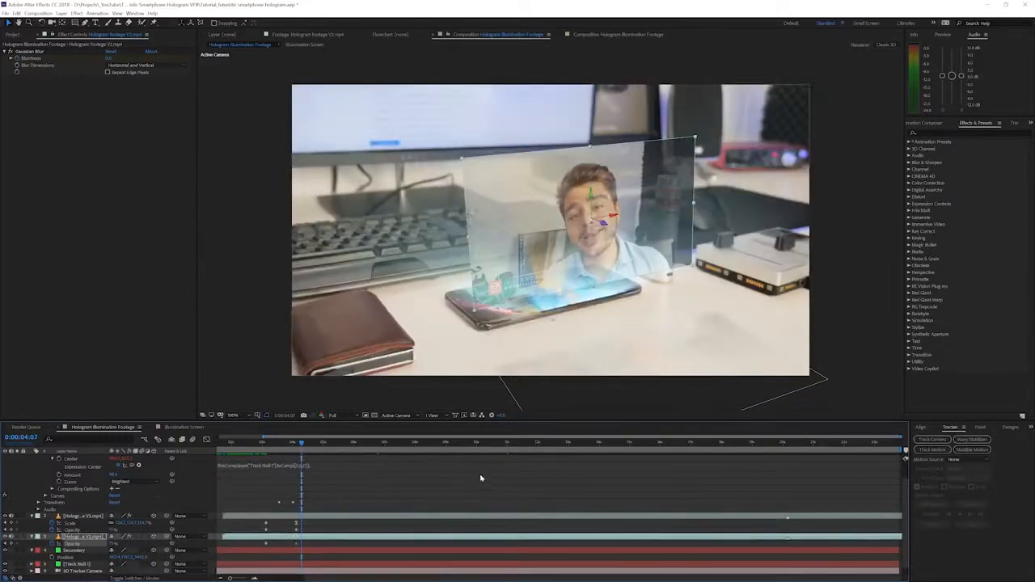
{"action": "left_click", "coordinate": [521, 444]}
{"action": "left_click", "coordinate": [602, 444]}
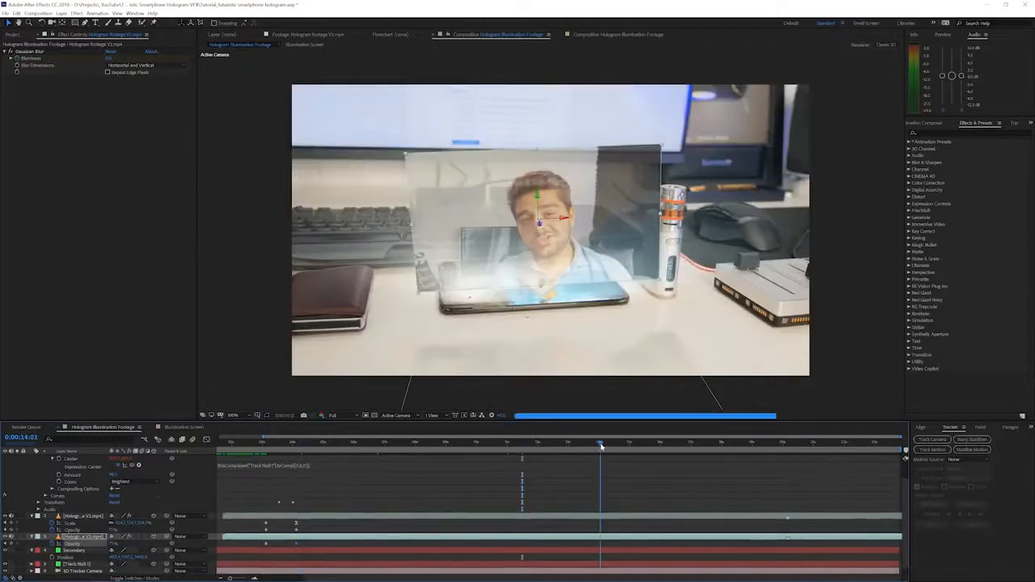
{"action": "left_click", "coordinate": [778, 444]}
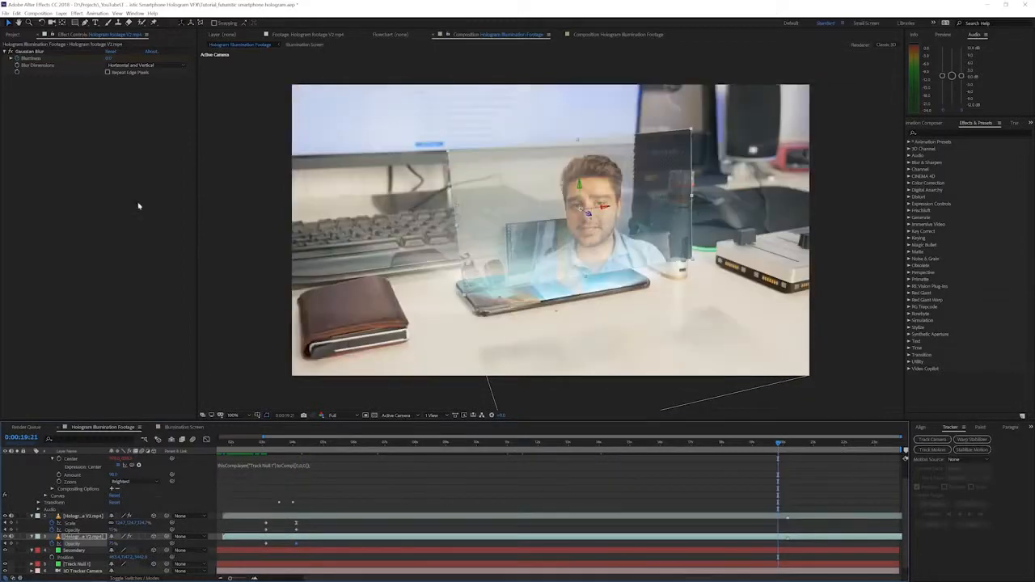
Step: Create a new adjustment layer and place it at the very top of the layer stack
{"action": "left_click", "coordinate": [61, 14]}
{"action": "mouse_move", "coordinate": [97, 22]}
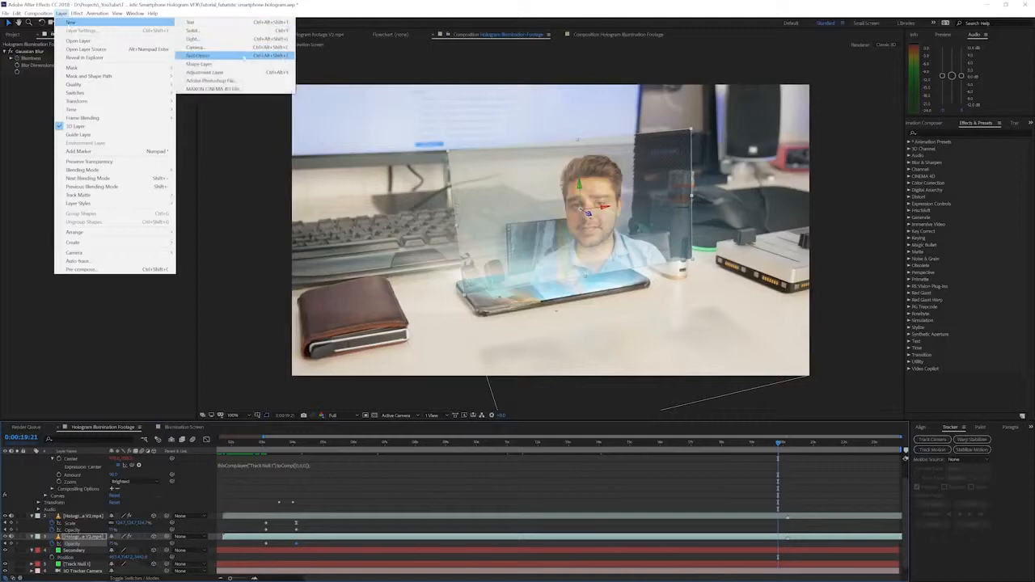
{"action": "left_click", "coordinate": [238, 73]}
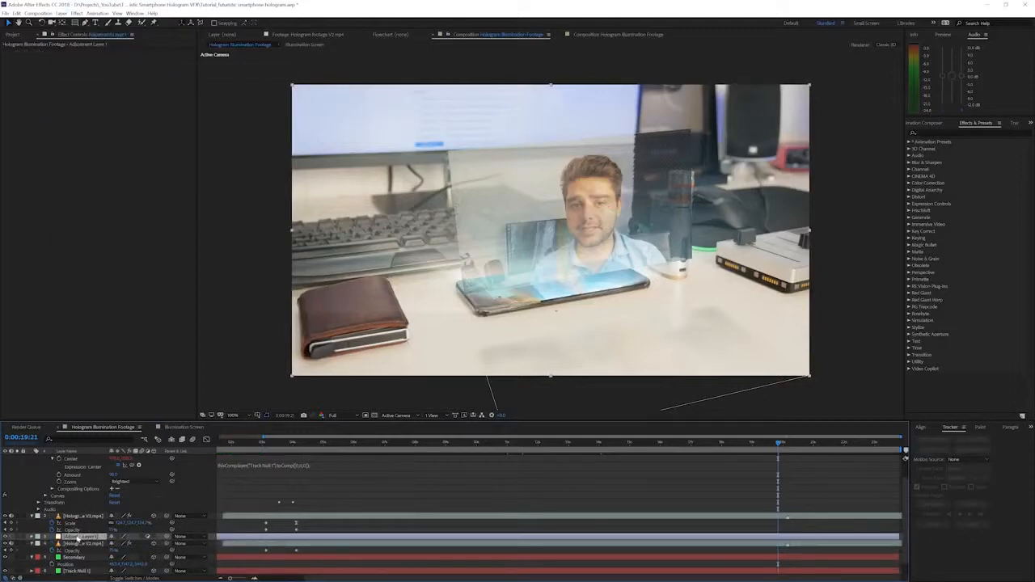
{"action": "left_click_drag", "start_coordinate": [78, 538], "coordinate": [85, 456]}
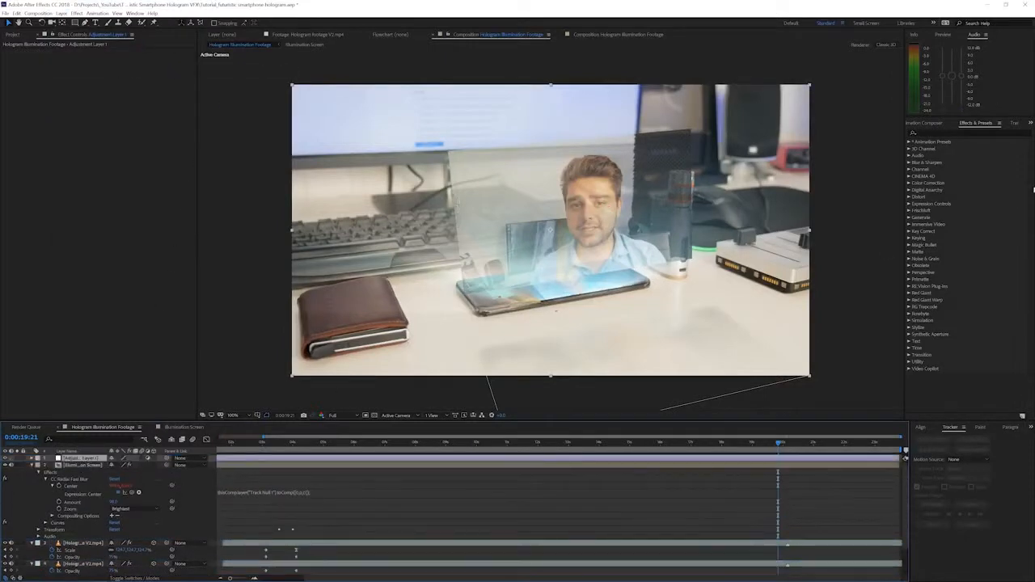
Step: Find the Lumetri Color effect and apply it to the adjustment layer
{"action": "left_click", "coordinate": [932, 131]}
{"action": "type", "text": "lumetri"}
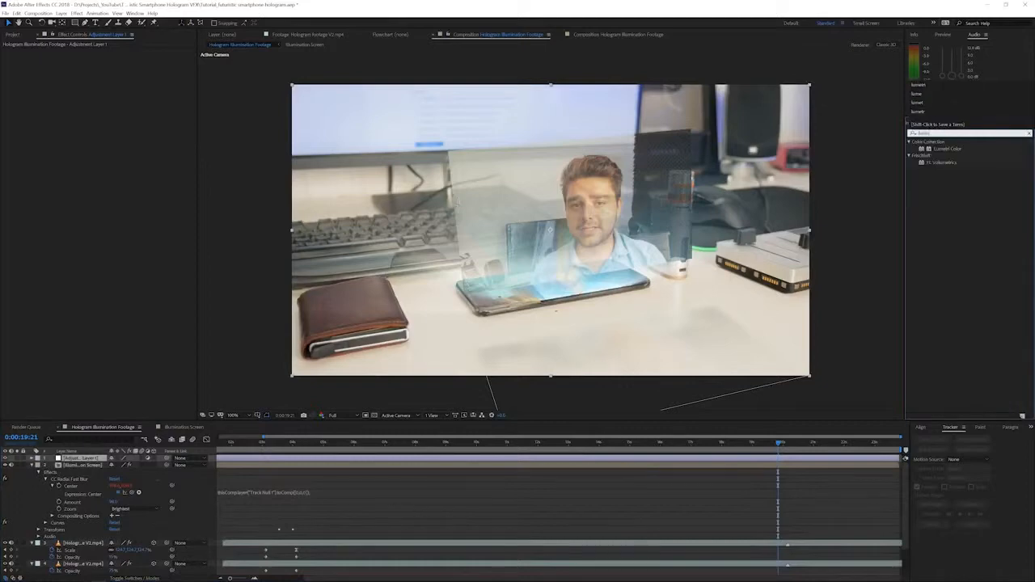
{"action": "left_click_drag", "start_coordinate": [946, 148], "coordinate": [551, 464]}
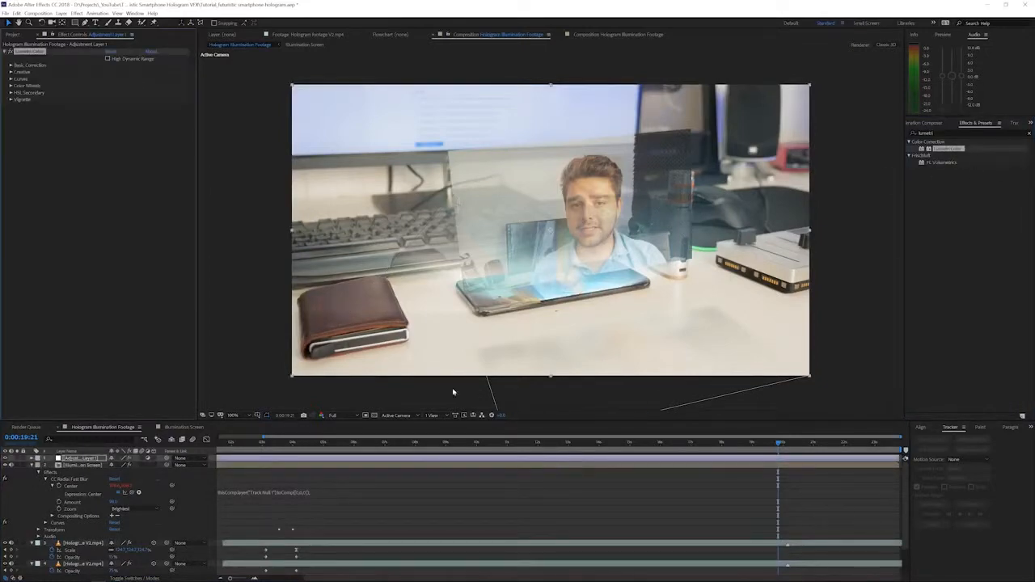
Step: Set the Lumetri Creative look to Apocalypse, lower its intensity, and reveal the adjustment layer's Opacity
{"action": "left_click", "coordinate": [10, 72]}
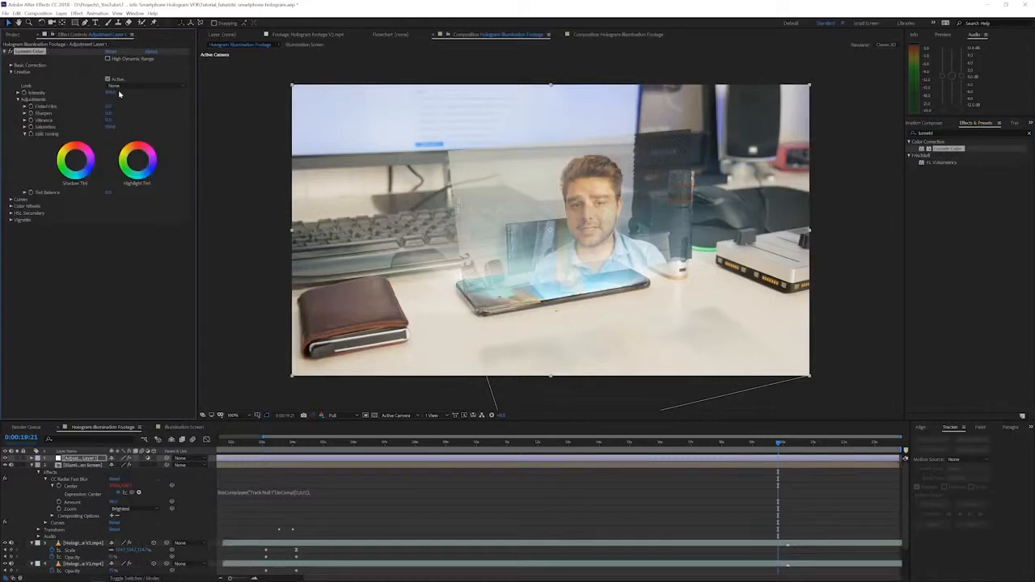
{"action": "left_click", "coordinate": [117, 86]}
{"action": "left_click", "coordinate": [144, 34]}
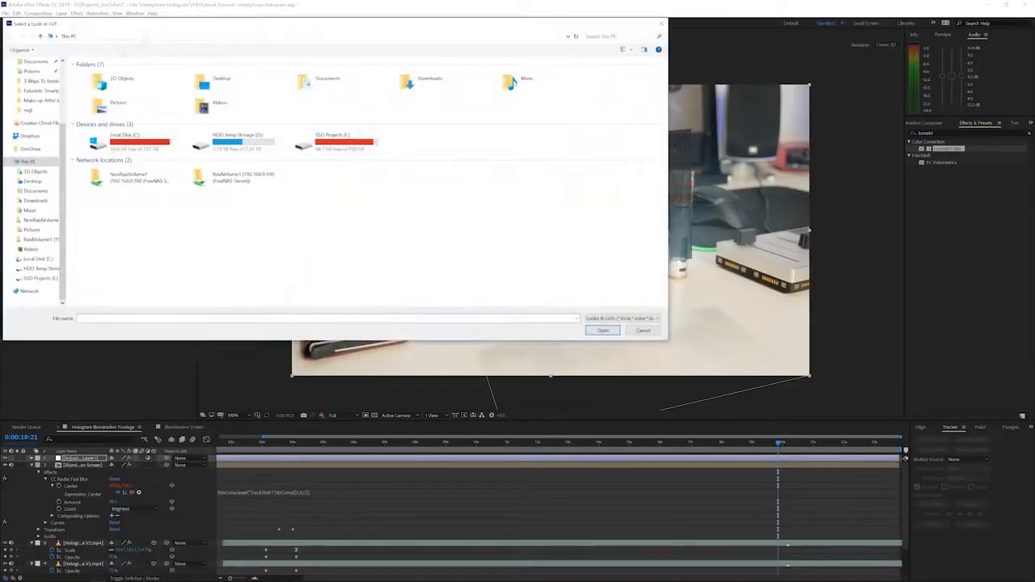
{"action": "left_click", "coordinate": [99, 75]}
{"action": "double_click", "coordinate": [100, 85]}
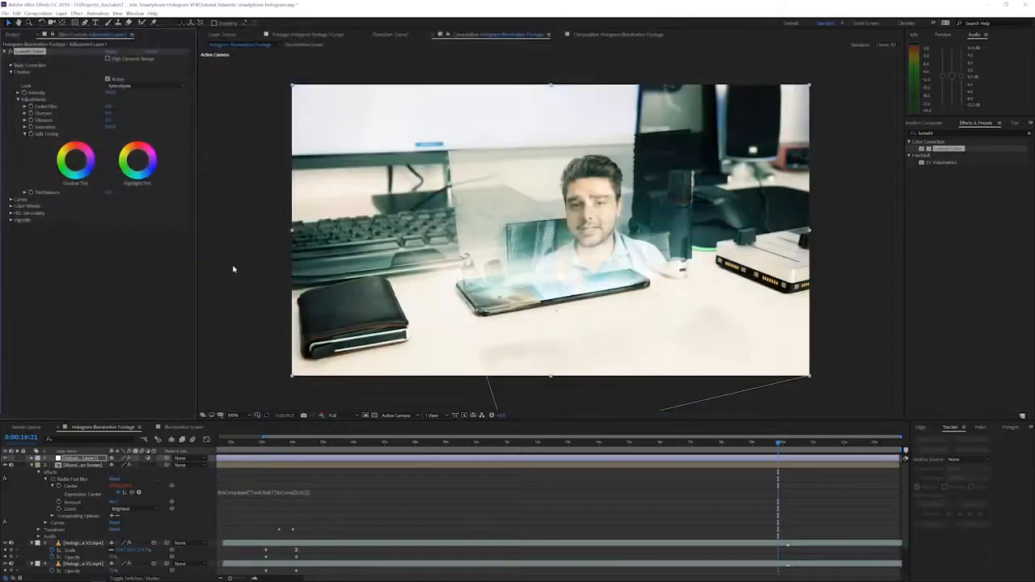
{"action": "key", "text": "t"}
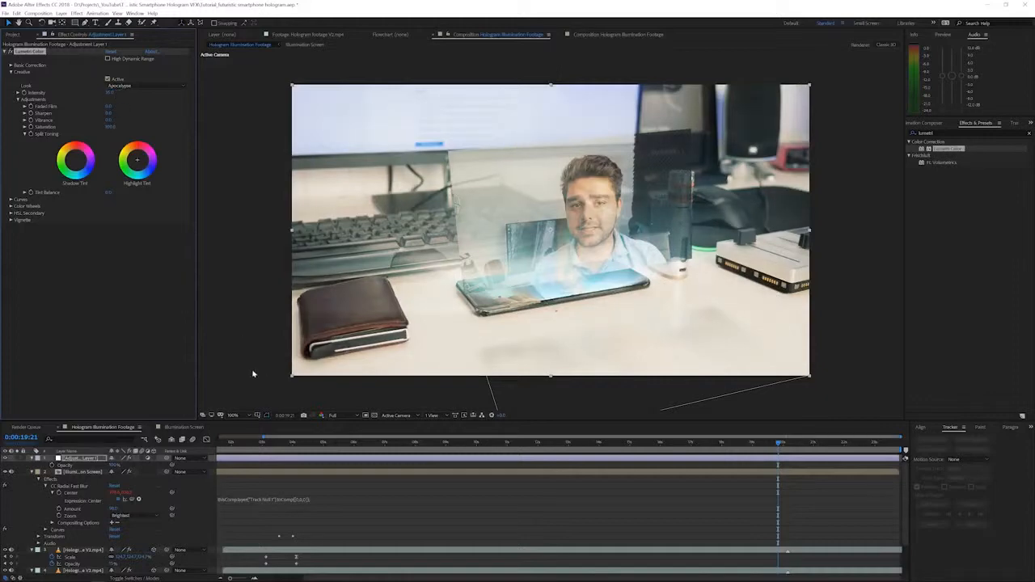
Step: Compare the footage with and without the colour grade by toggling the adjustment layer's visibility
{"action": "left_click", "coordinate": [5, 459]}
{"action": "left_click", "coordinate": [5, 459]}
{"action": "left_click", "coordinate": [4, 460]}
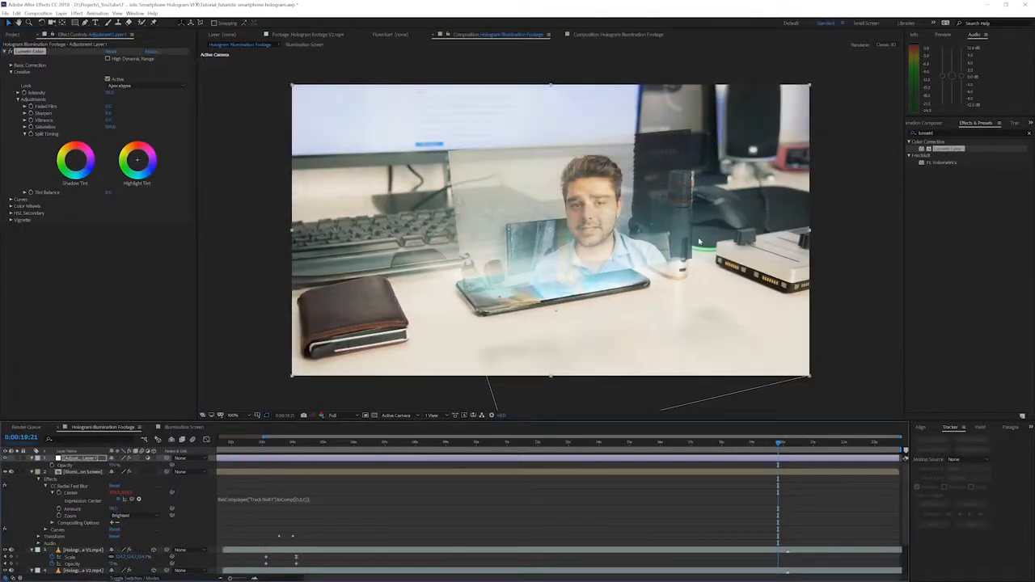
Step: Raise the Contrast and lower the Highlights in the adjustment layer's Lumetri Basic Correction
{"action": "left_click", "coordinate": [10, 65]}
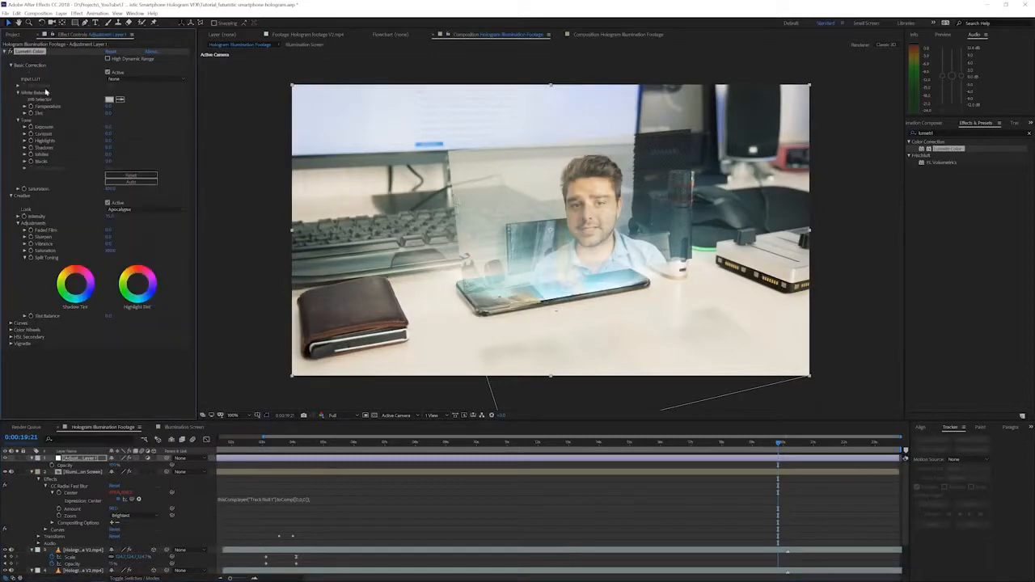
{"action": "left_click_drag", "start_coordinate": [112, 133], "coordinate": [130, 134]}
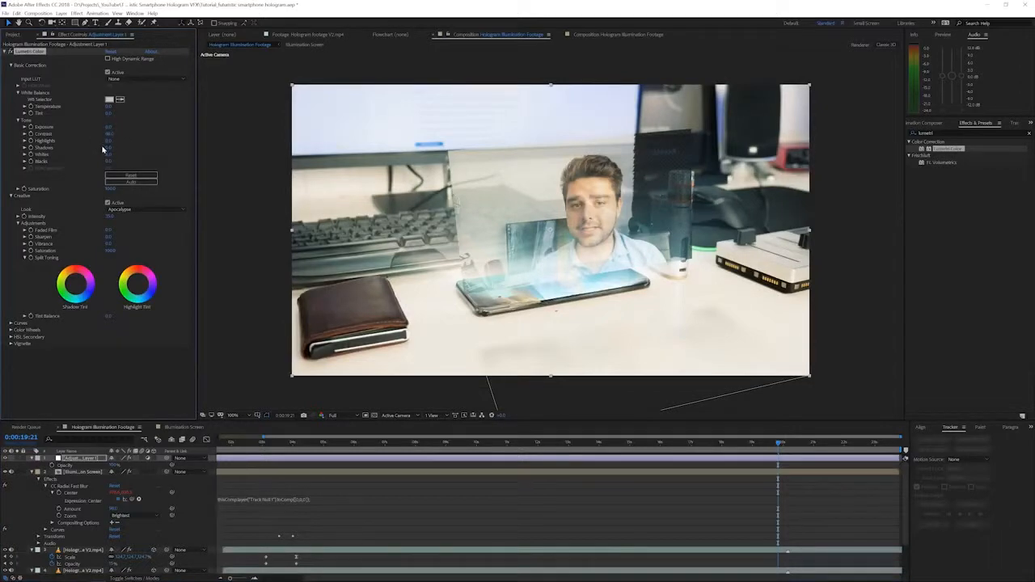
{"action": "left_click_drag", "start_coordinate": [88, 144], "coordinate": [88, 144]}
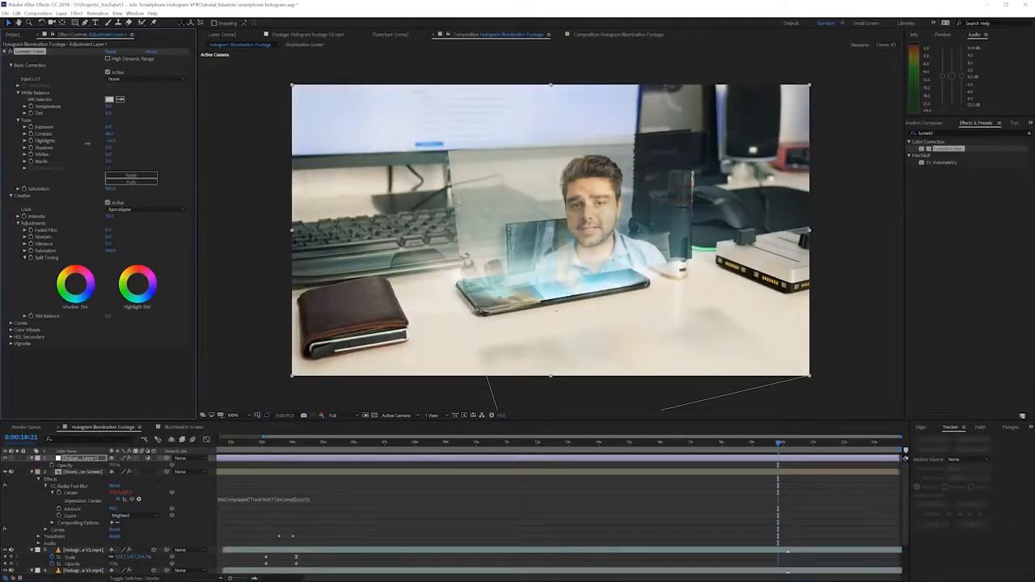
Step: At 0:00:12:18, draw an elliptical mask around the hologram man's head on the adjustment layer and set its mode to Subtract
{"action": "left_click", "coordinate": [559, 446]}
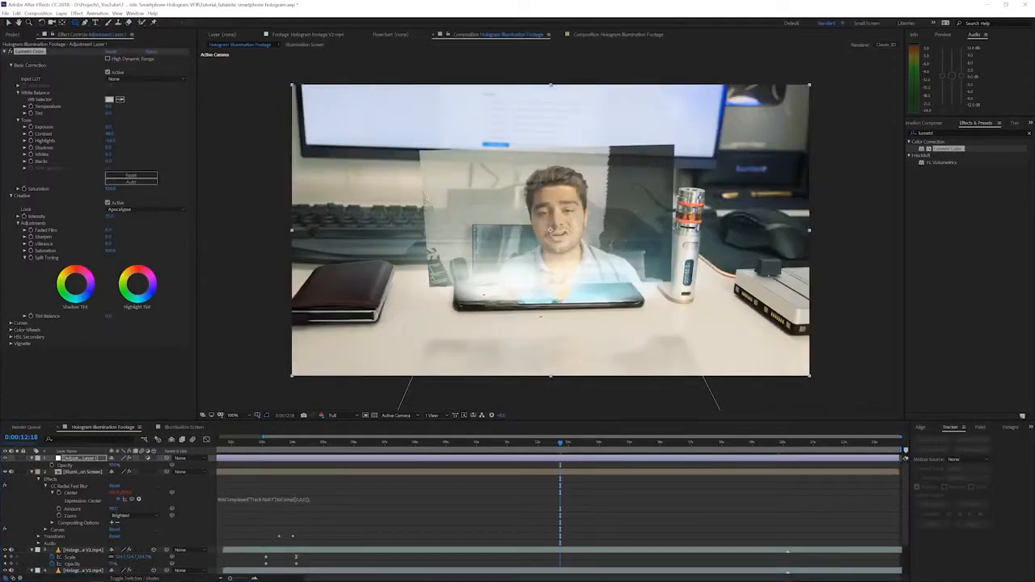
{"action": "mouse_move", "coordinate": [513, 176]}
{"action": "left_mouse_down"}
{"action": "mouse_move", "coordinate": [611, 277]}
{"action": "mouse_move", "coordinate": [629, 274]}
{"action": "mouse_move", "coordinate": [613, 275]}
{"action": "left_mouse_up"}
{"action": "key", "text": "f"}
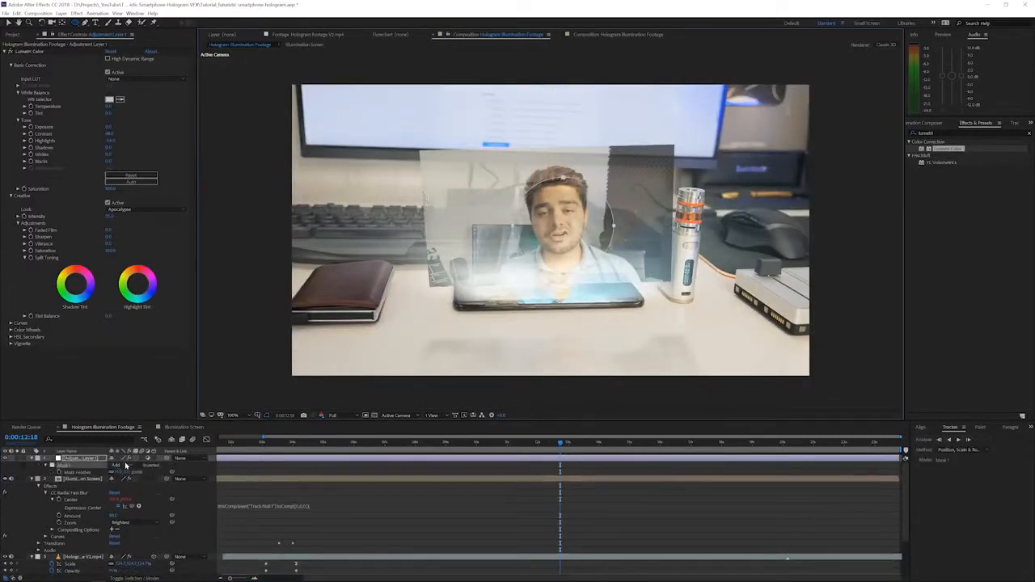
{"action": "left_click", "coordinate": [121, 465]}
{"action": "left_click", "coordinate": [127, 490]}
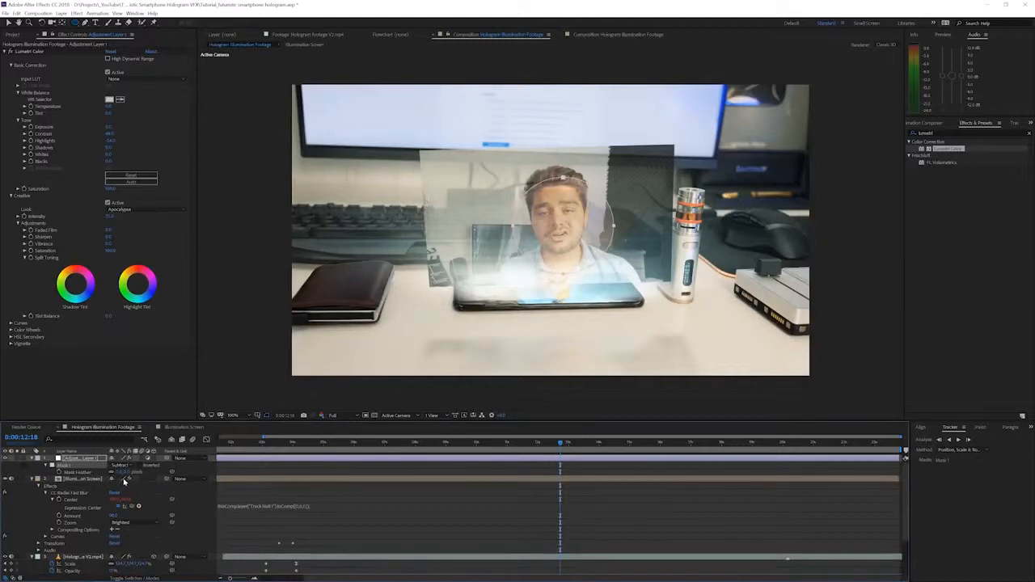
Step: Feather the adjustment layer's mask strongly and enlarge the ellipse to surround the hologram man's head and shoulders
{"action": "left_click_drag", "start_coordinate": [126, 472], "coordinate": [326, 463]}
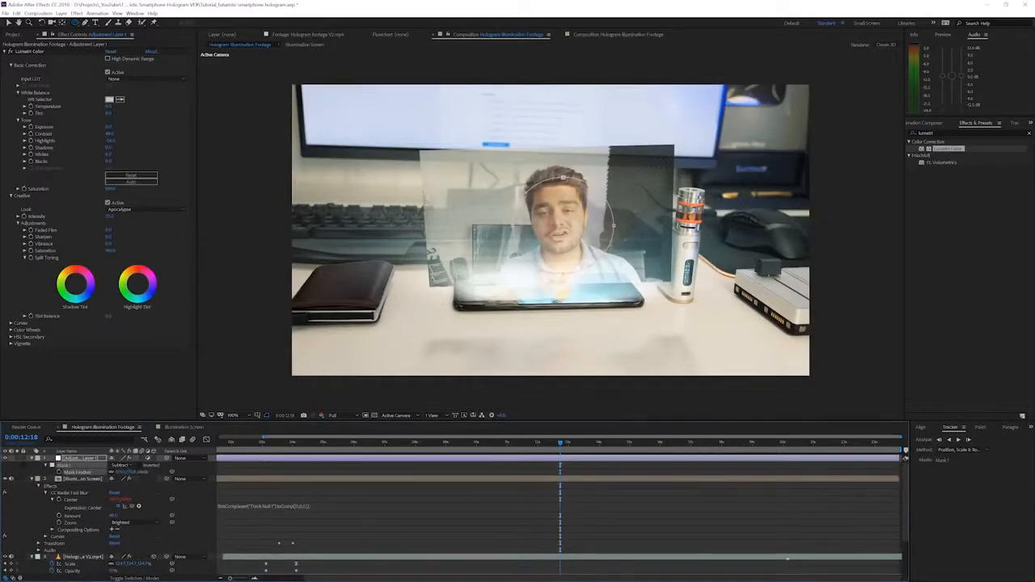
{"action": "key", "text": "v"}
{"action": "double_click", "coordinate": [613, 227]}
{"action": "left_click_drag", "start_coordinate": [612, 275], "coordinate": [637, 292]}
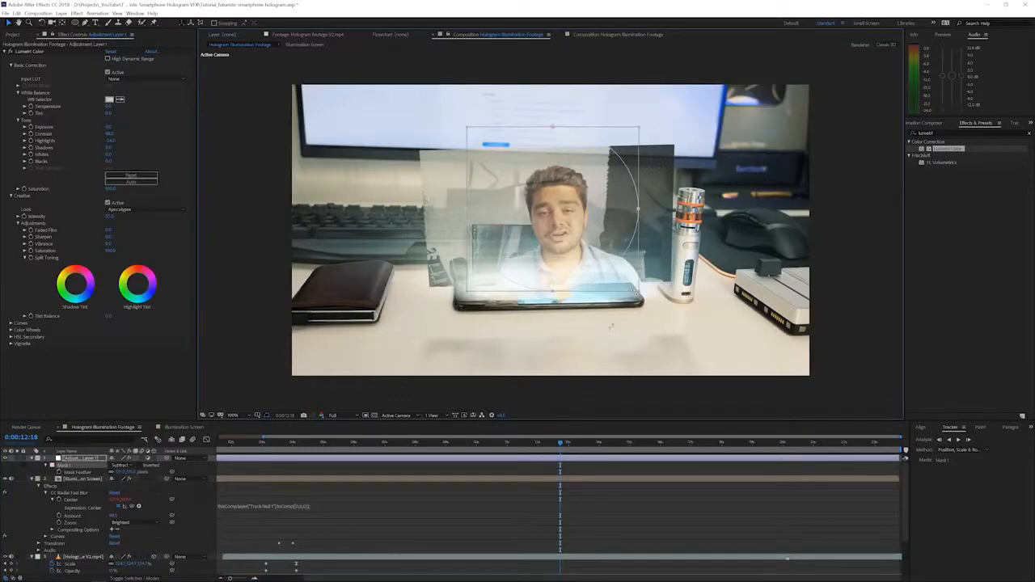
Step: Deselect the mask and check the graded composite near the end of the timeline
{"action": "left_click", "coordinate": [554, 509]}
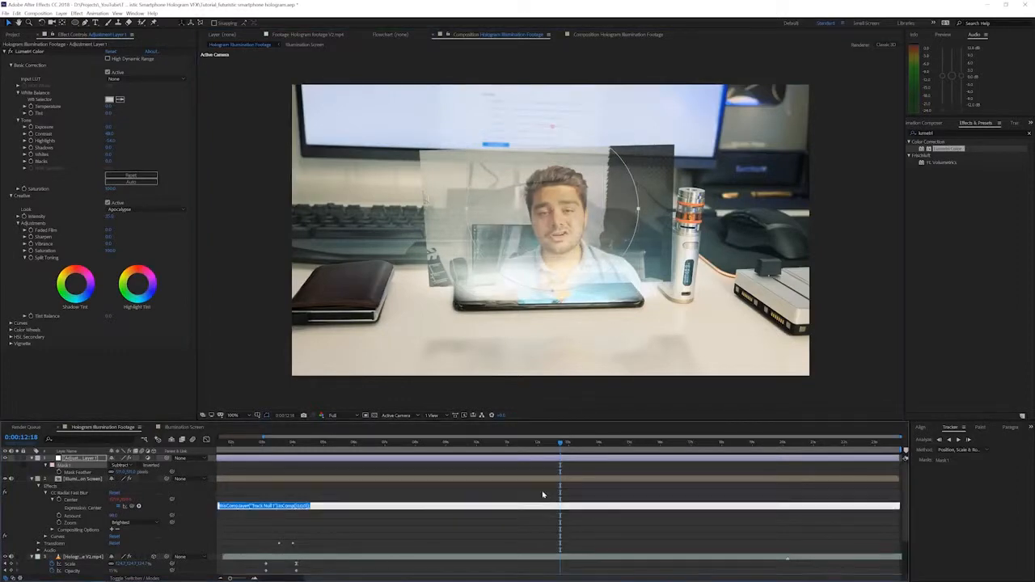
{"action": "left_click", "coordinate": [543, 491]}
{"action": "left_click_drag", "start_coordinate": [572, 451], "coordinate": [899, 445]}
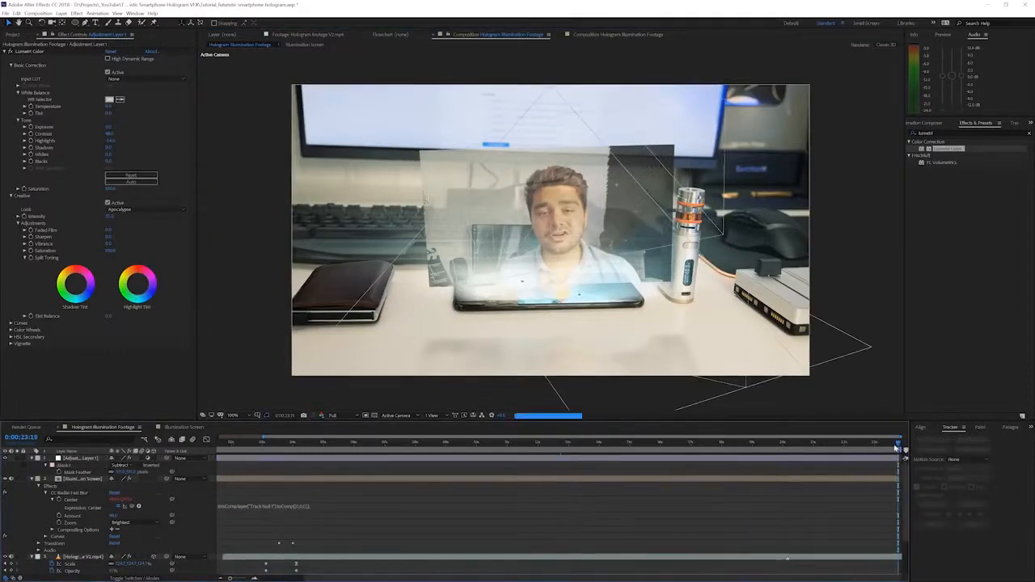